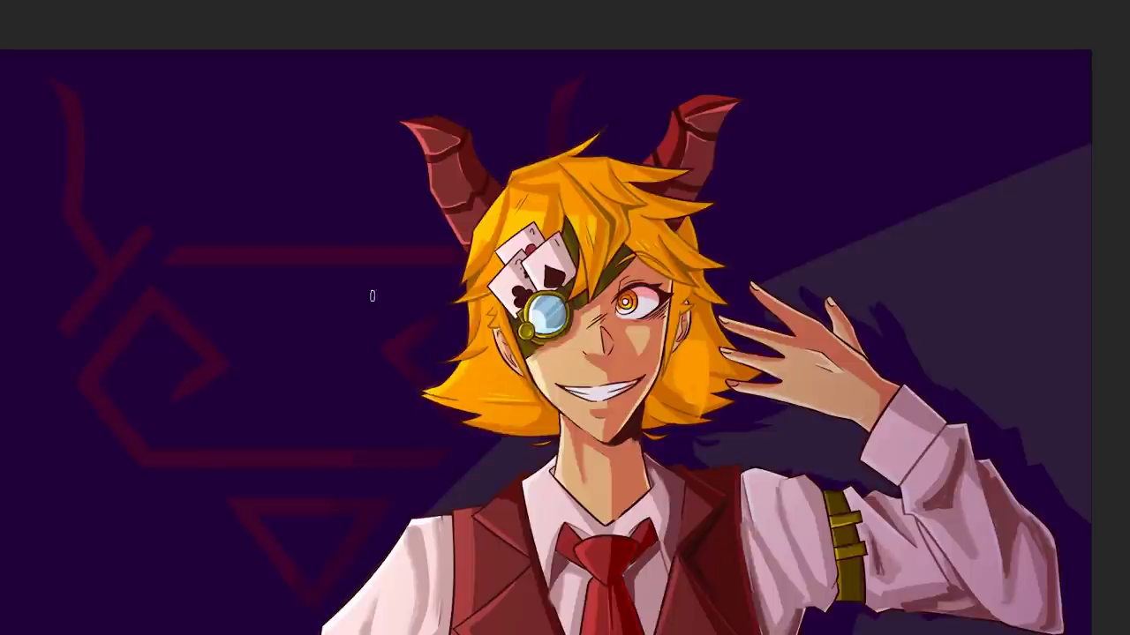
Undo the last stroke and paint darker orange-brown shadows into the blond hair beside the face and under the fringe
key("ctrl+z")
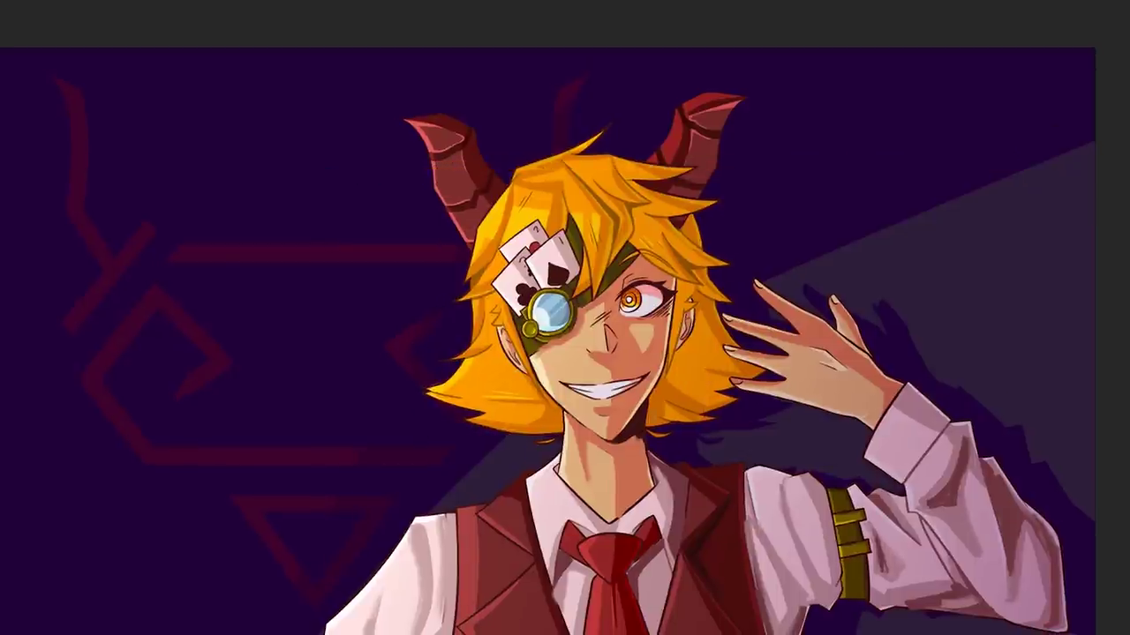
mouse_move(720, 392)
left_mouse_down()
mouse_move(675, 362)
mouse_move(702, 322)
mouse_move(702, 366)
left_mouse_up()
left_click_drag(733, 327, 680, 388)
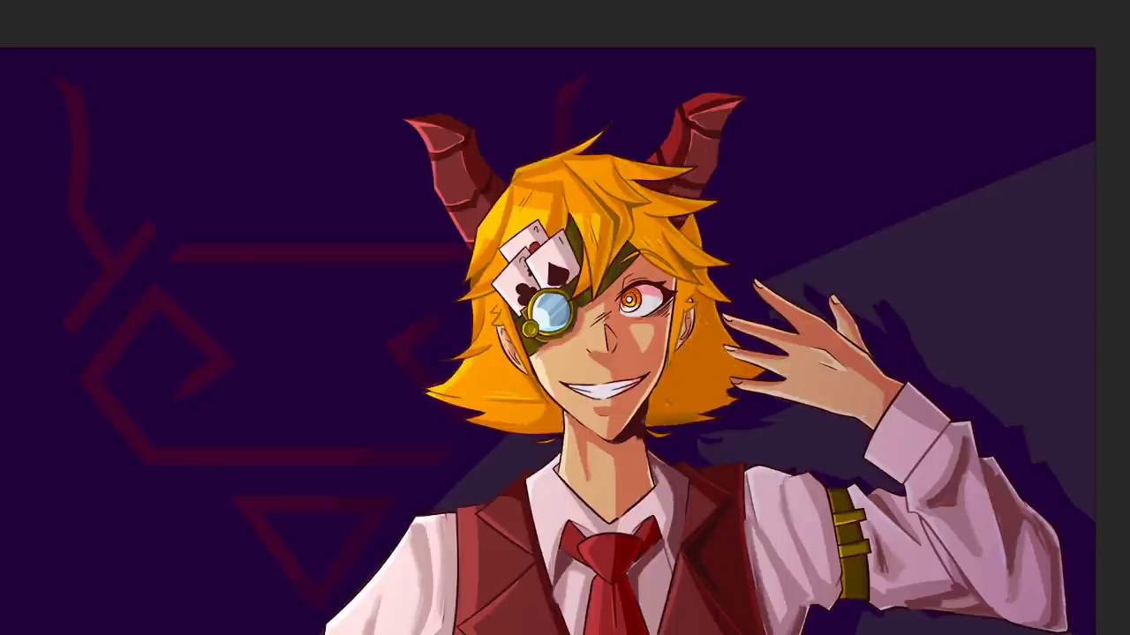
mouse_move(715, 362)
left_mouse_down()
mouse_move(671, 397)
mouse_move(693, 411)
mouse_move(654, 402)
left_mouse_up()
left_click_drag(745, 304, 688, 388)
left_click_drag(702, 212, 653, 291)
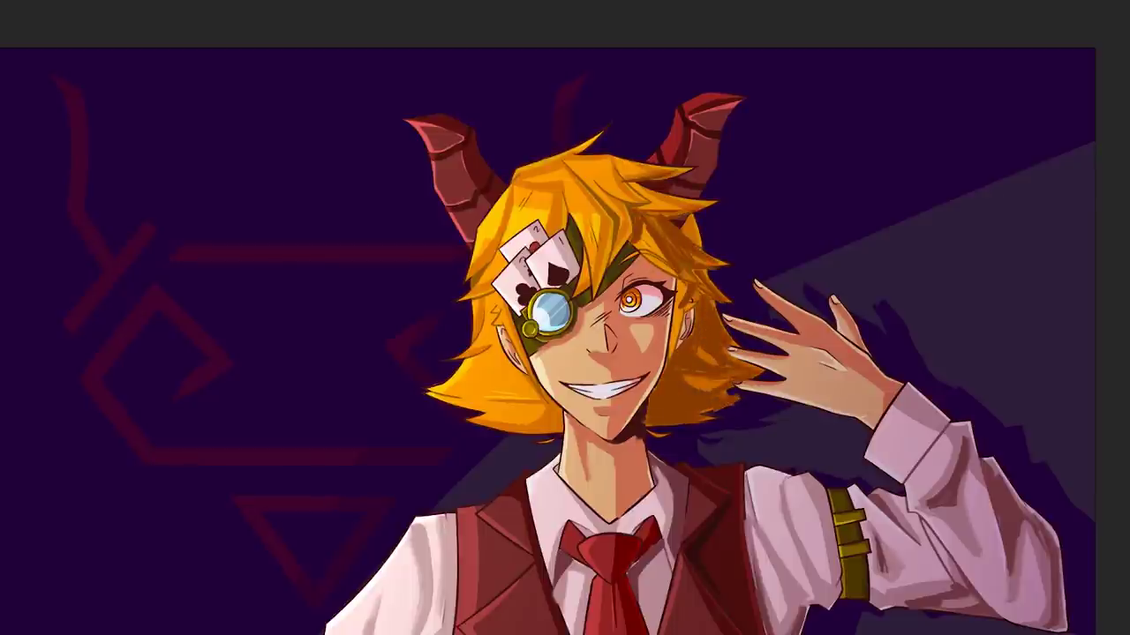
left_click_drag(477, 370, 529, 428)
left_click_drag(710, 331, 658, 414)
left_click_drag(689, 291, 662, 423)
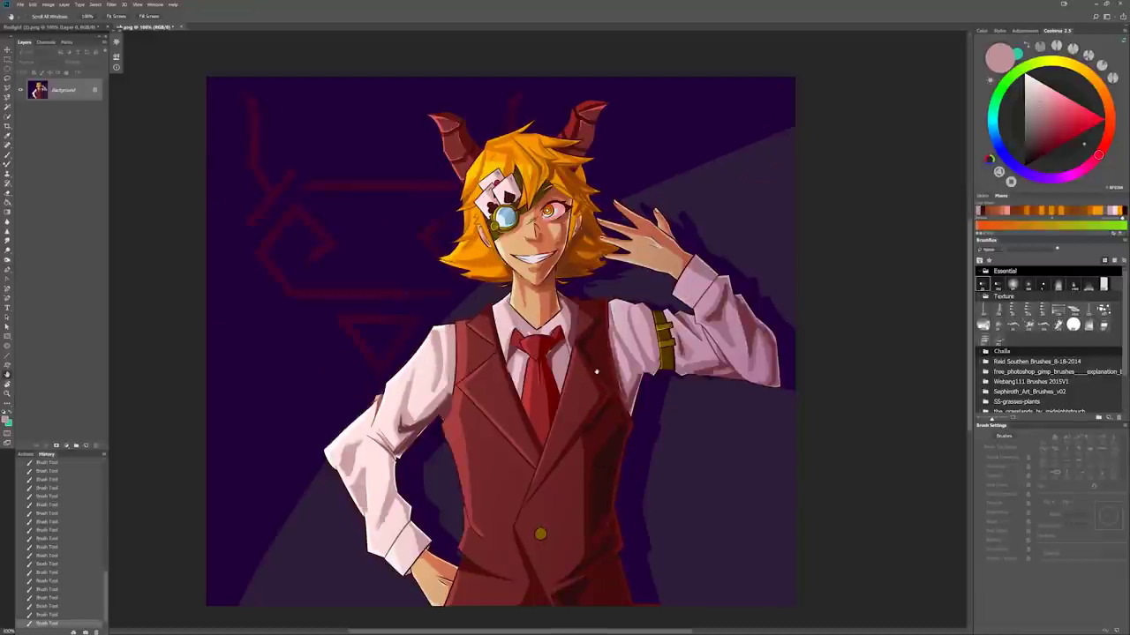
Sample the raised hand's skin tone and compare the painting with its opening history state, returning to the latest brush stroke
key("b")
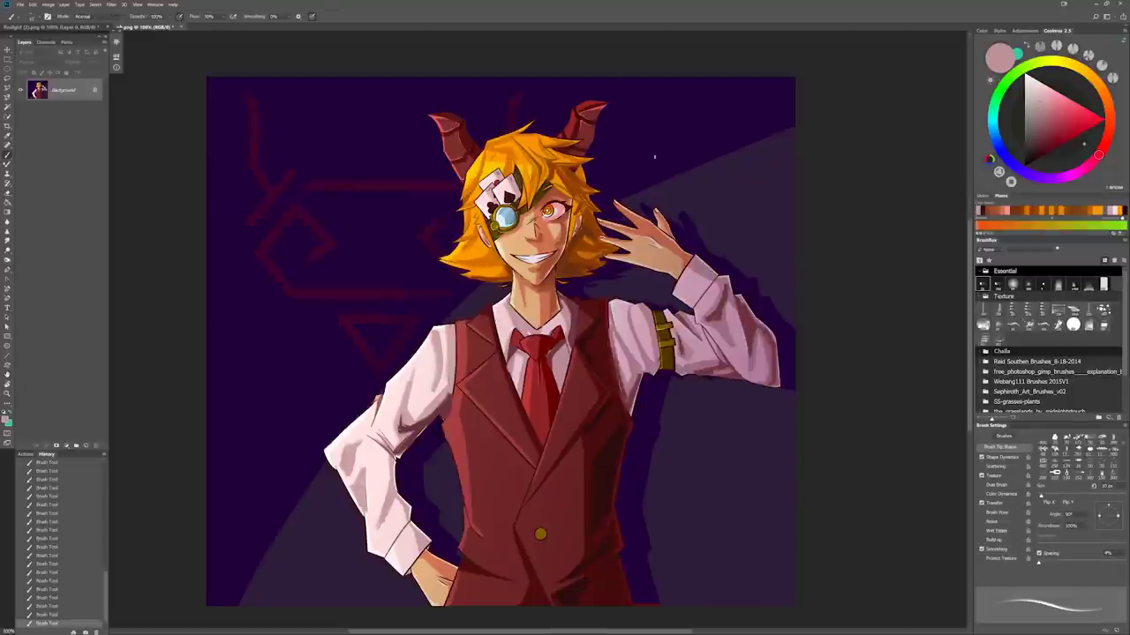
left_click(658, 232, "alt")
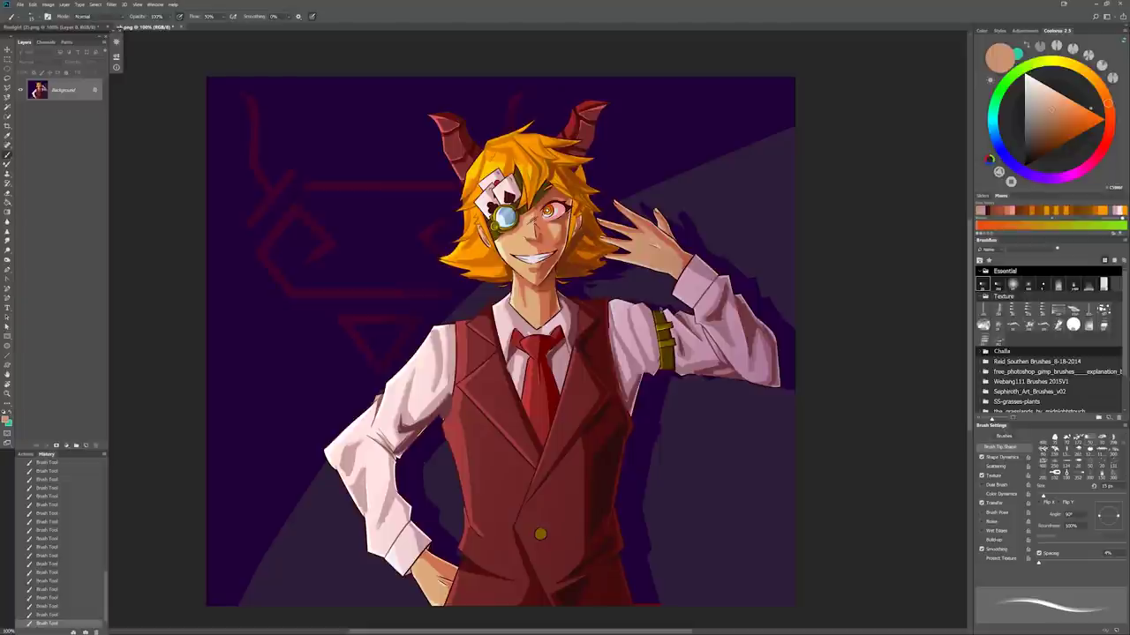
left_click(40, 465)
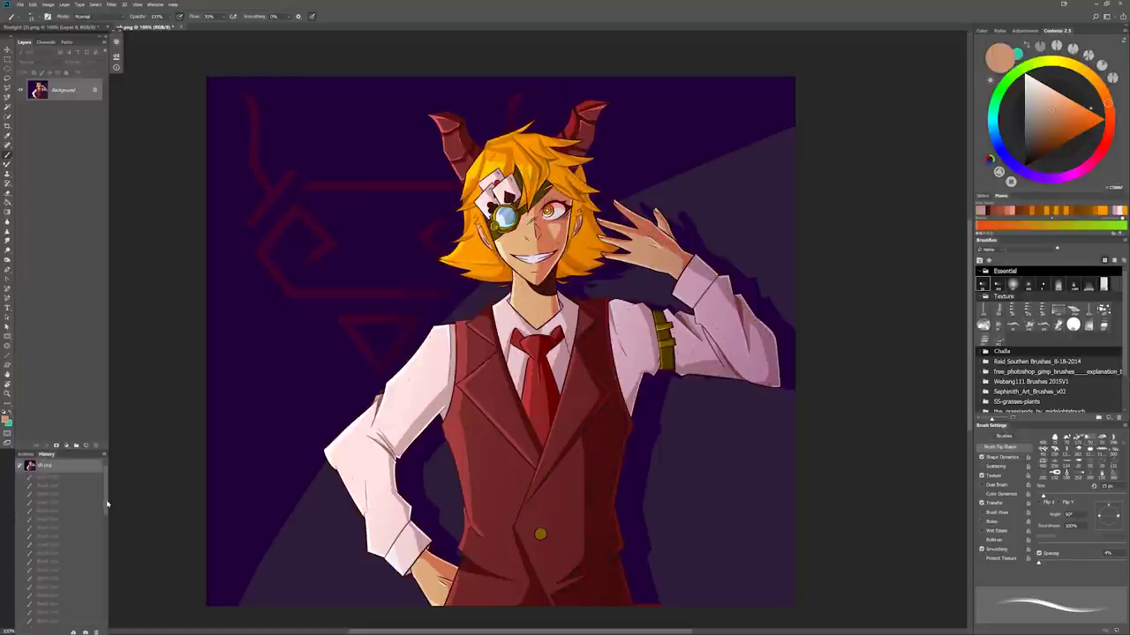
left_click_drag(107, 504, 57, 627)
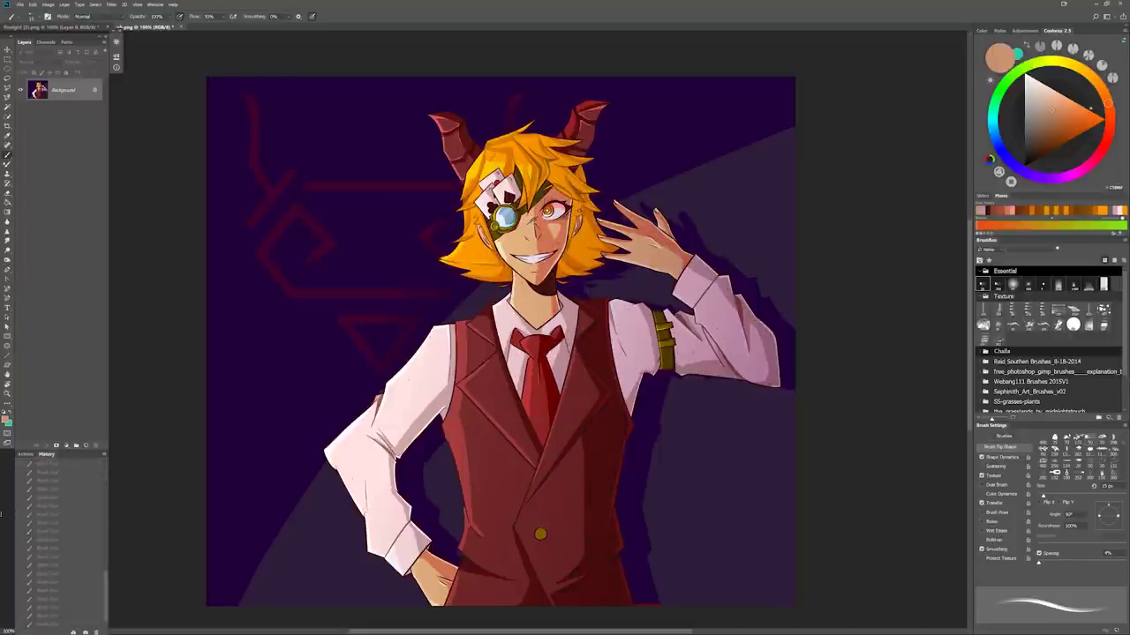
left_click(53, 623)
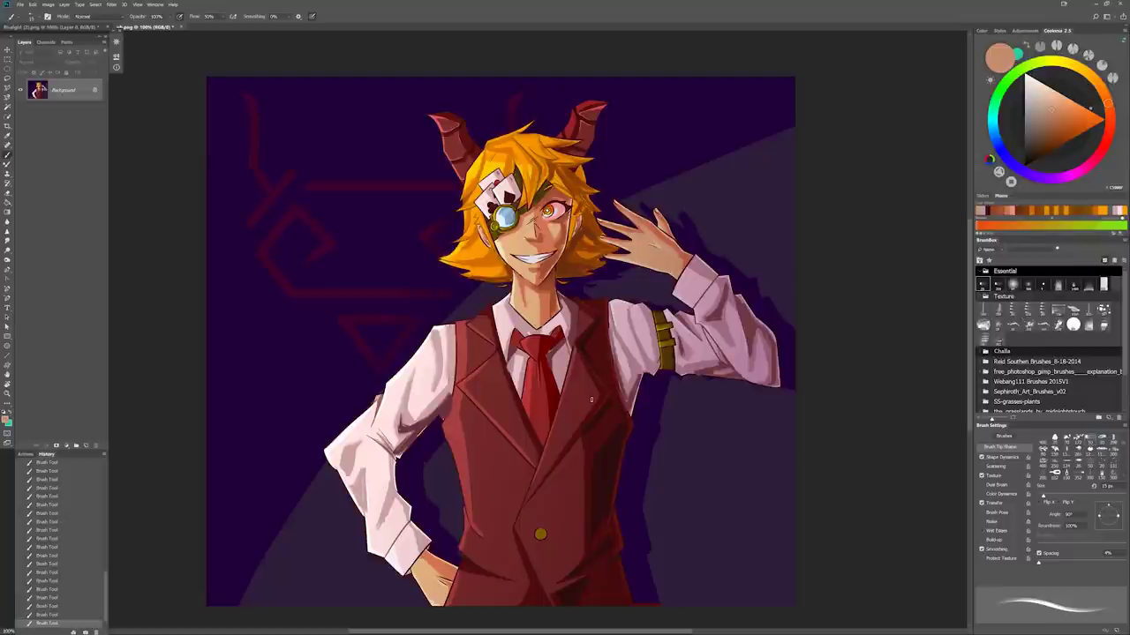
Brush a warm shadow onto the cheek just below the monocle
key("h")
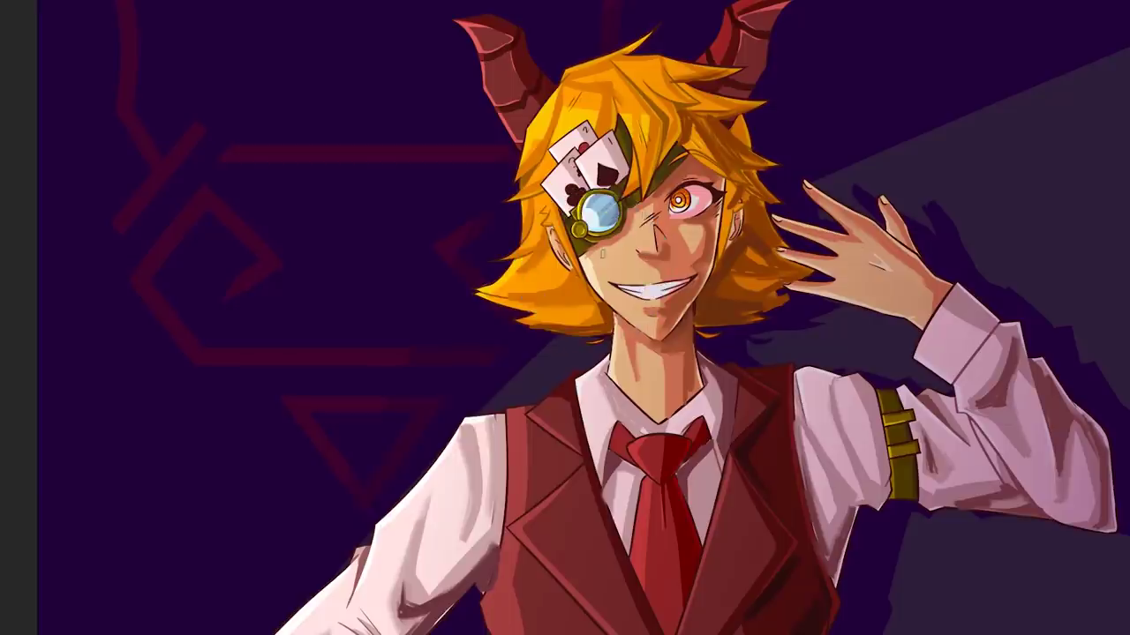
left_click(600, 264)
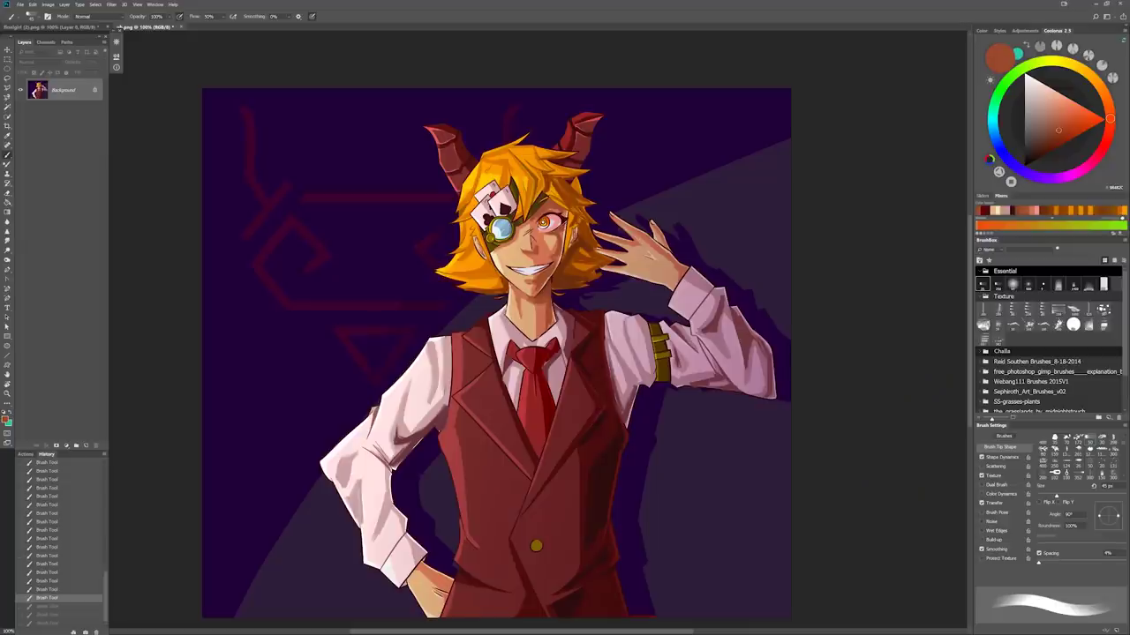
Repaint the red vest's outer edge and lapel with irregular fold shading, and touch up the shading along the face's edge
key("h")
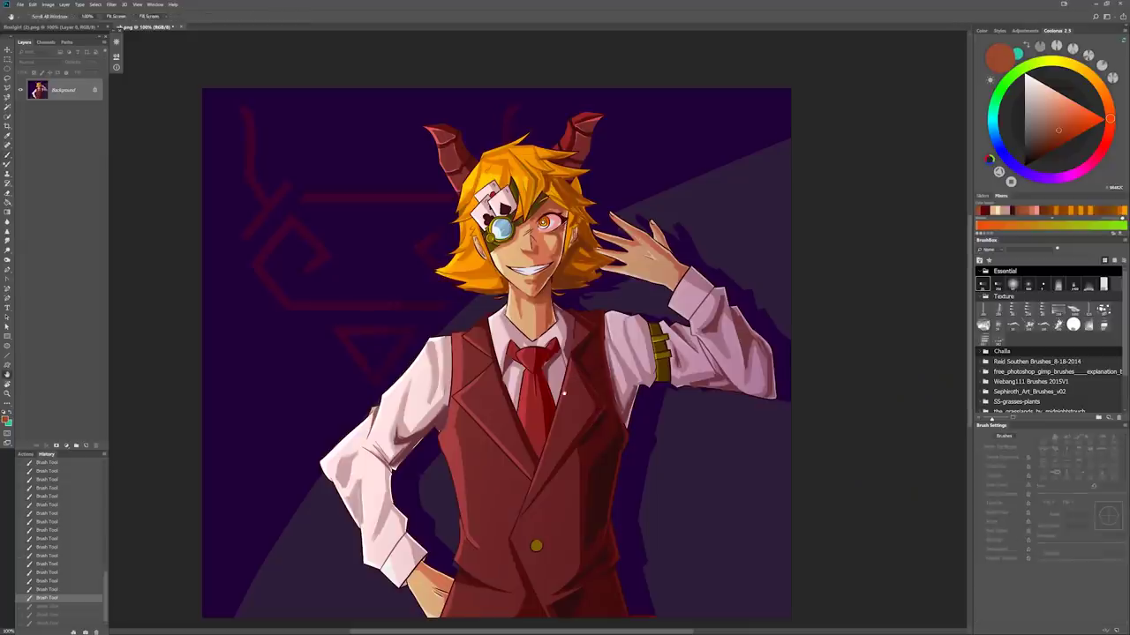
left_click_drag(555, 430, 534, 423)
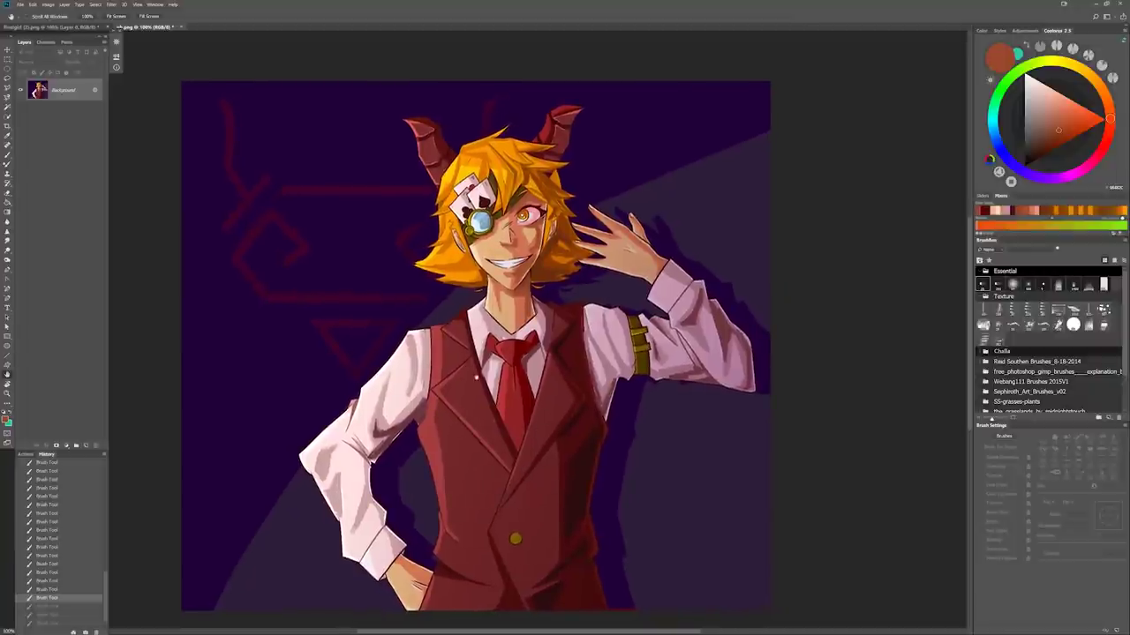
key("b")
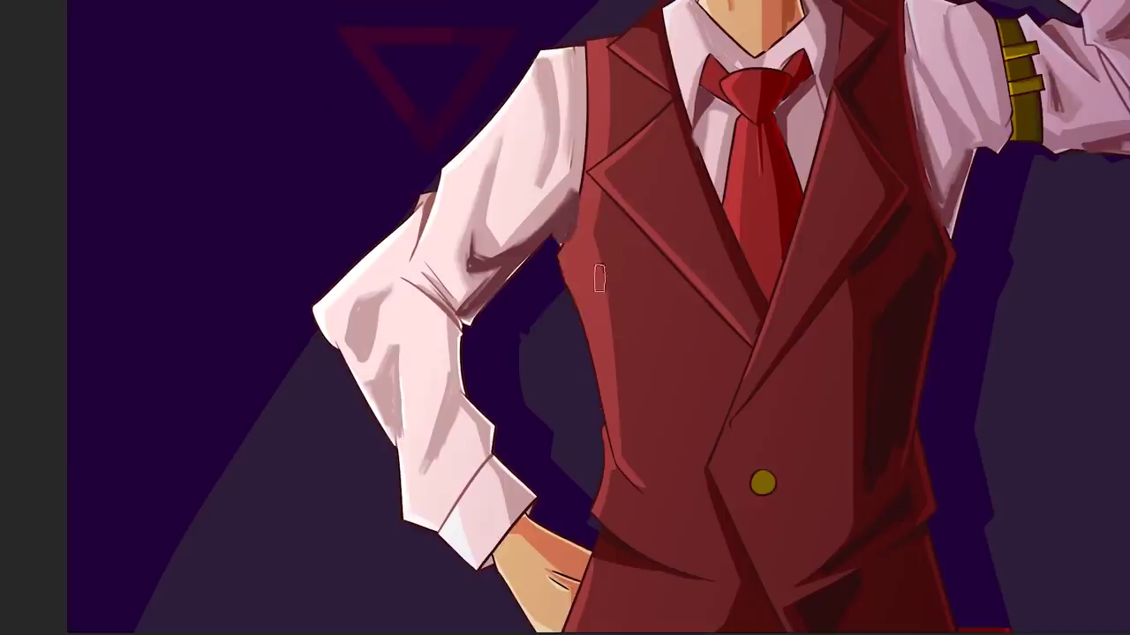
left_click_drag(598, 285, 647, 490)
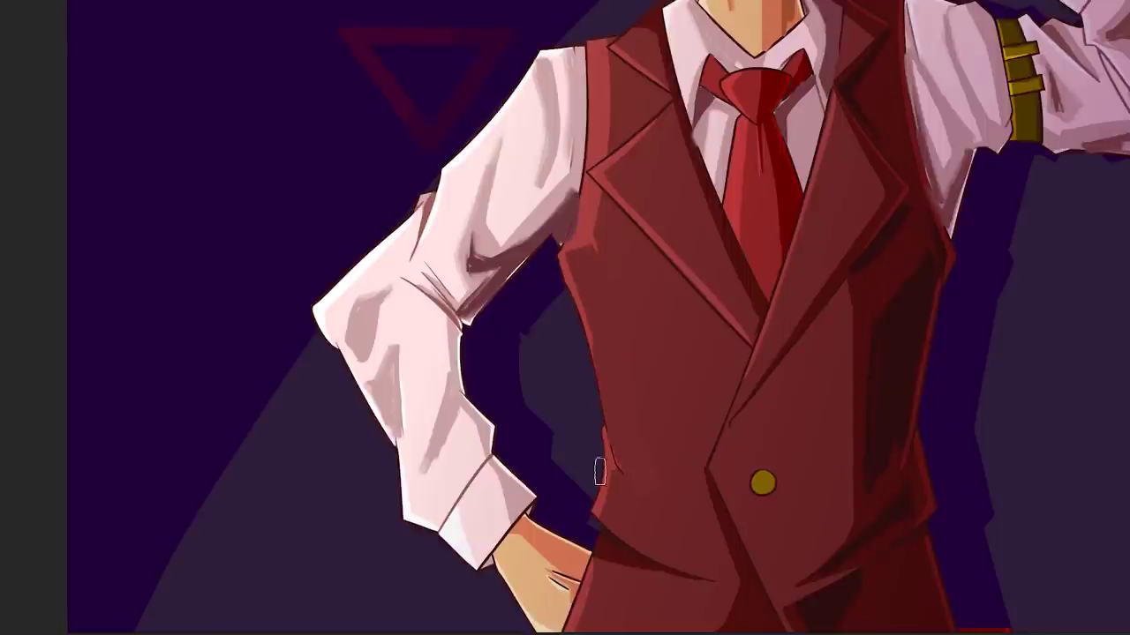
mouse_move(588, 253)
left_mouse_down()
mouse_move(602, 292)
mouse_move(594, 229)
mouse_move(623, 310)
left_mouse_up()
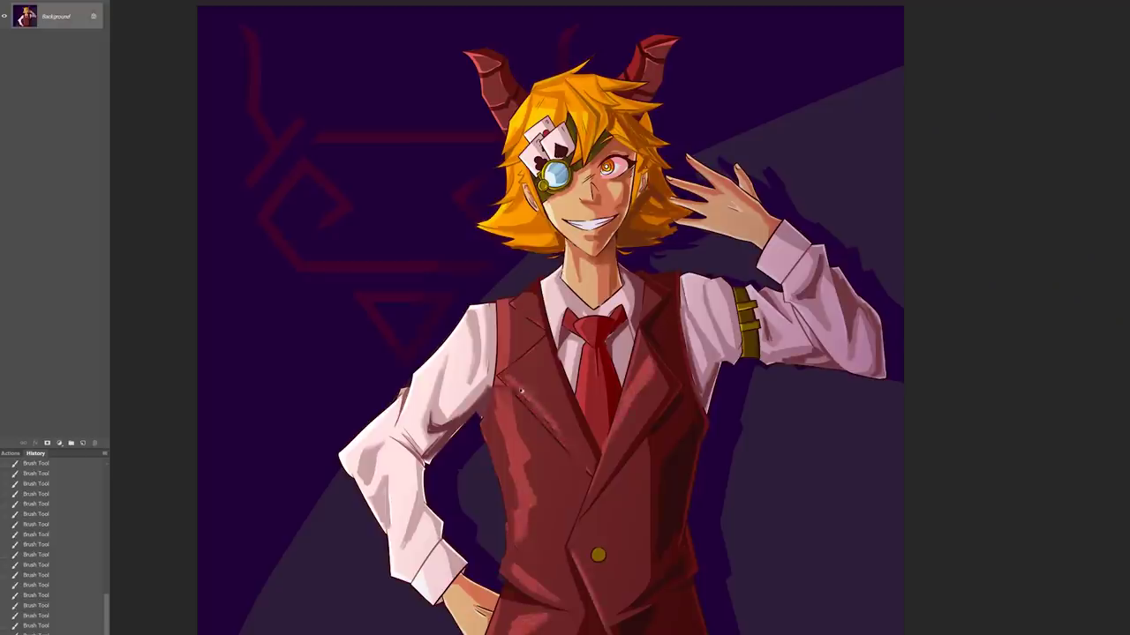
mouse_move(520, 391)
left_mouse_down()
mouse_move(538, 582)
mouse_move(631, 601)
mouse_move(415, 397)
mouse_move(549, 213)
left_mouse_up()
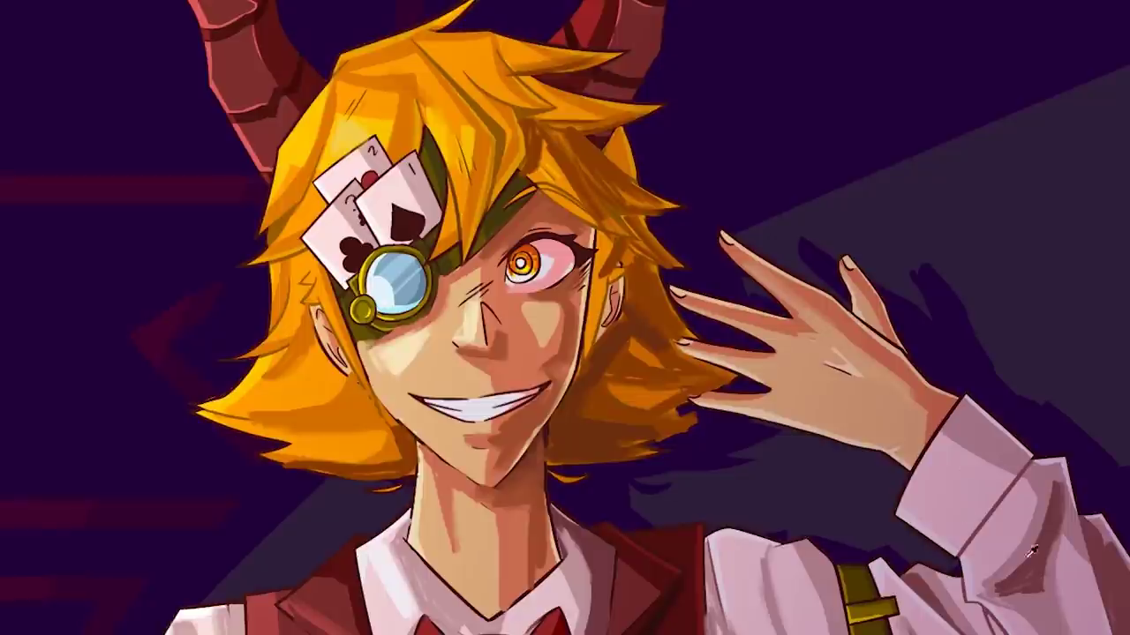
left_click_drag(585, 321, 587, 302)
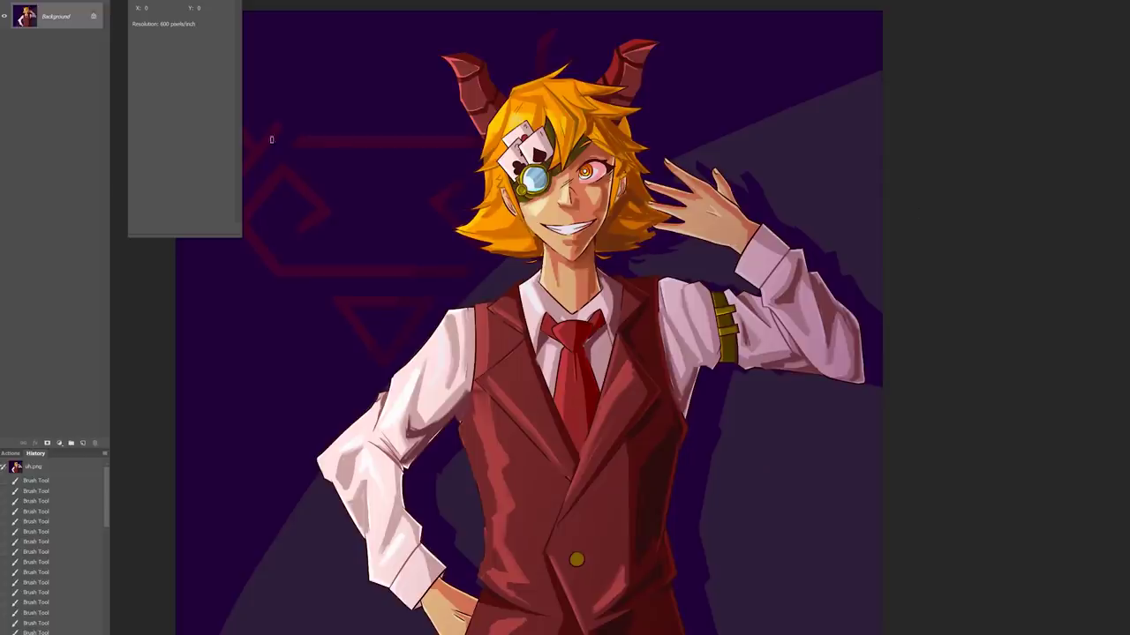
Add a new layer and paint pale pink rim light along the face's edge and the raised arm's sleeve
left_click(82, 443)
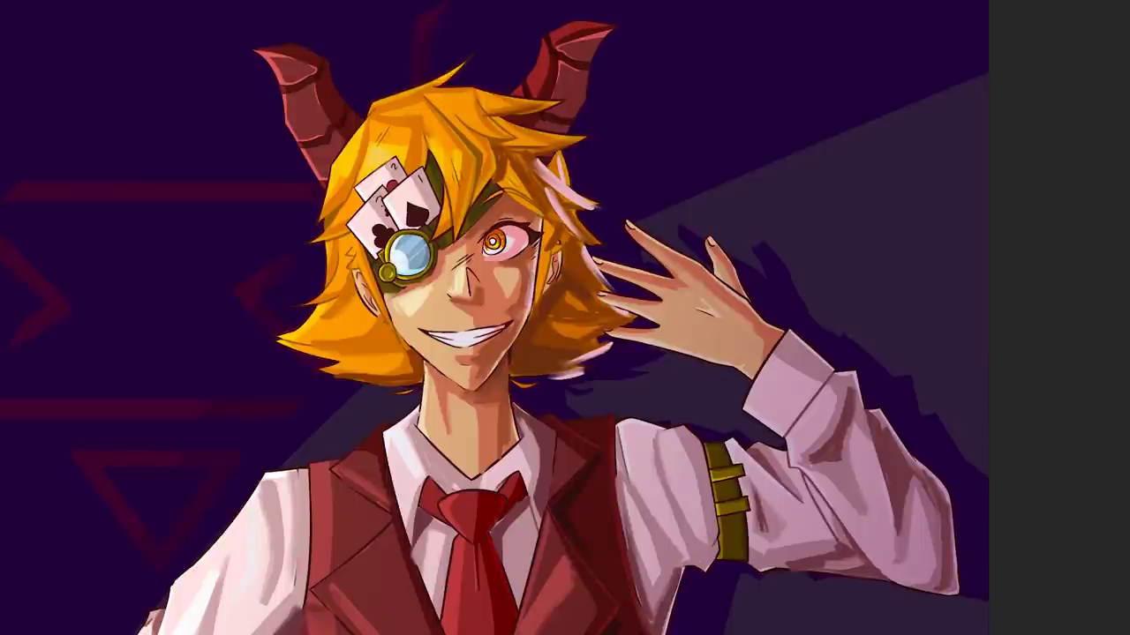
left_click_drag(535, 281, 535, 235)
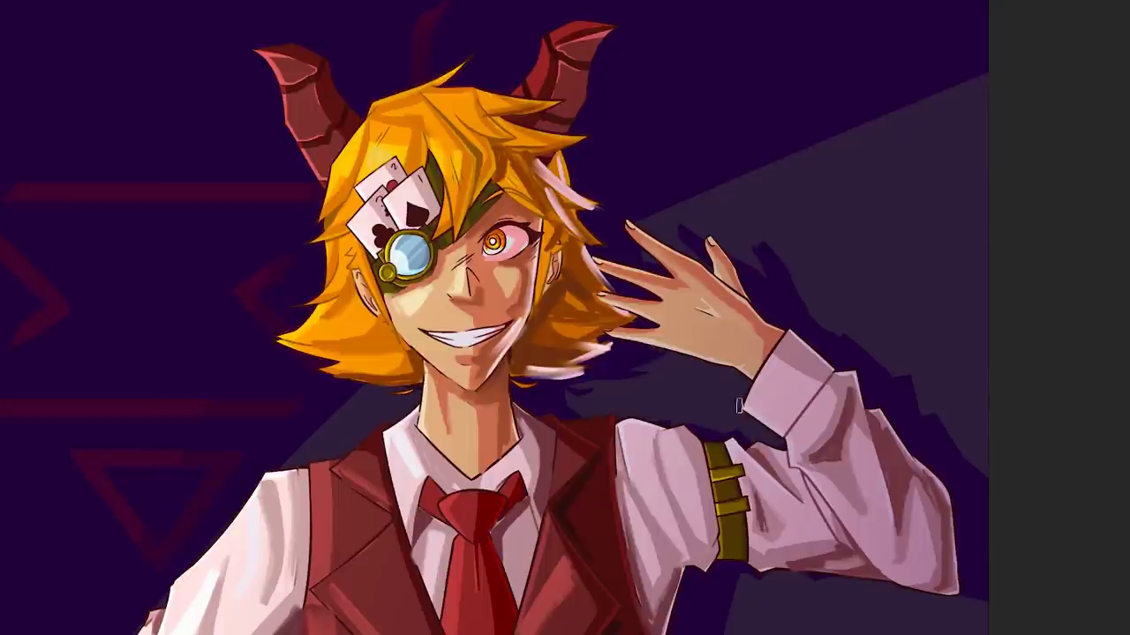
left_click_drag(847, 374, 876, 450)
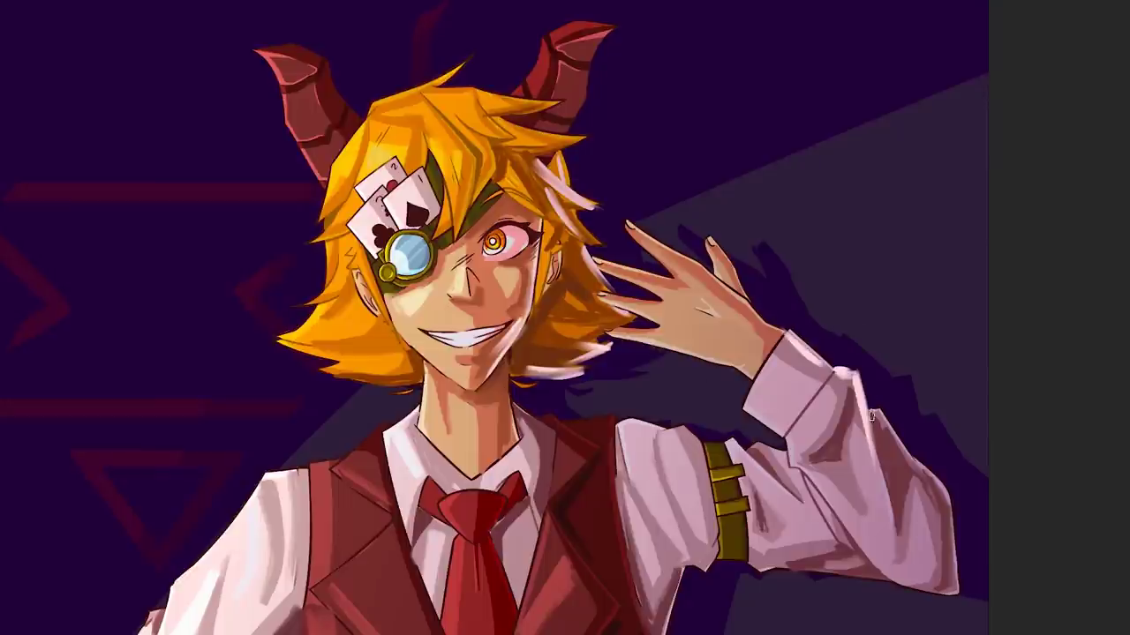
mouse_move(915, 484)
left_mouse_down()
mouse_move(898, 442)
mouse_move(902, 477)
mouse_move(909, 459)
mouse_move(918, 468)
left_mouse_up()
scroll(739, 450, "up", 3)
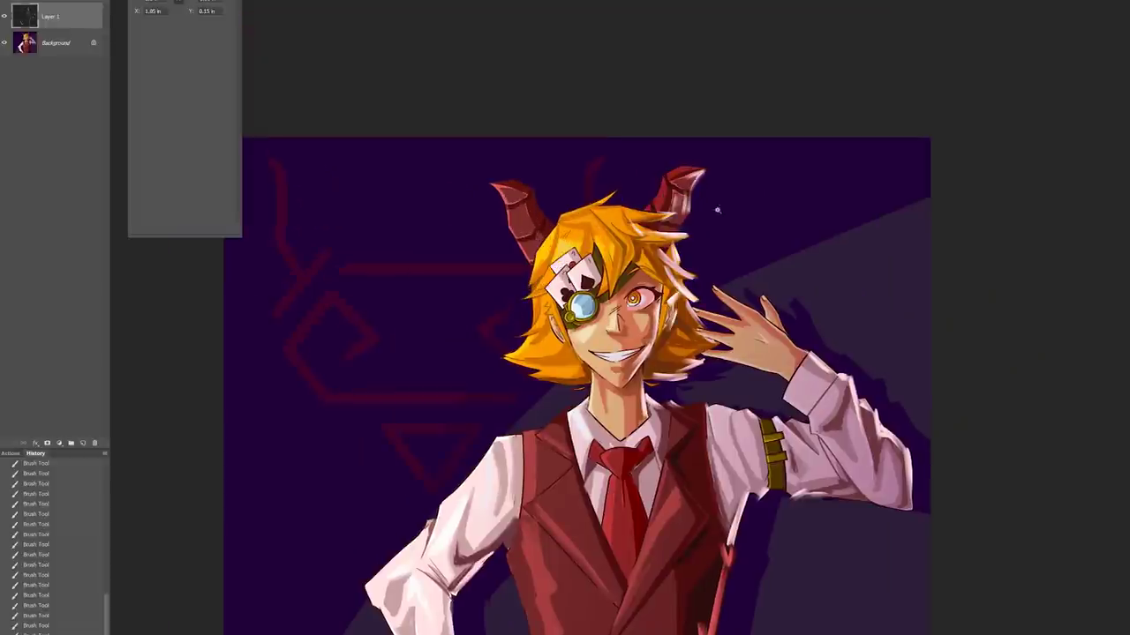
scroll(659, 218, "down", 3)
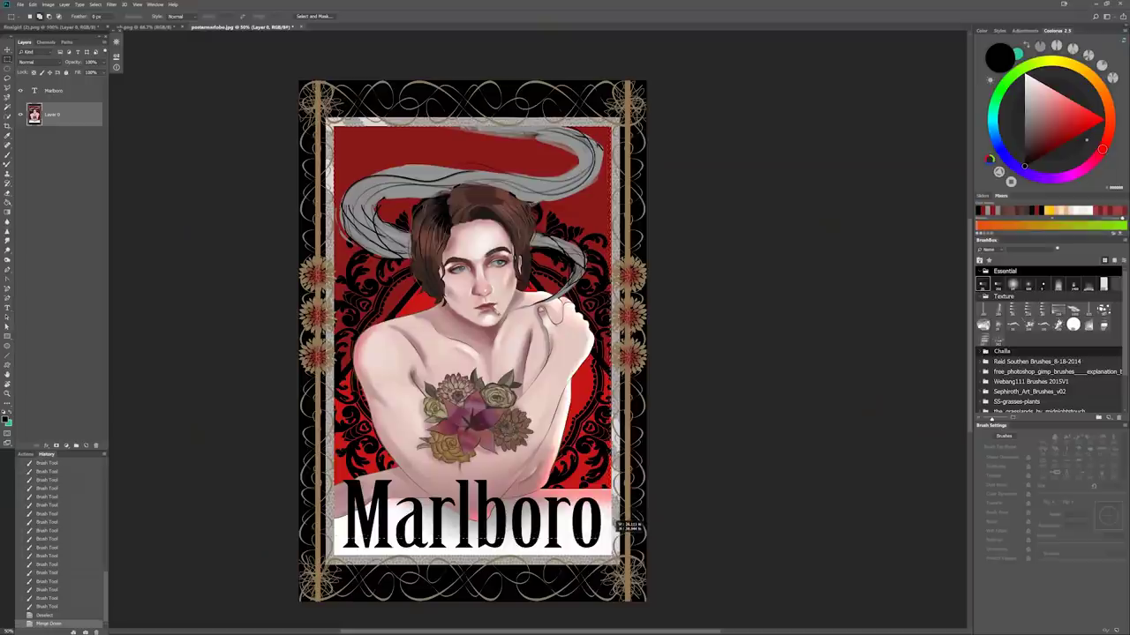
In the Marlboro poster, marquee-select the framed picture area on Layer 0 and switch to the Move tool
left_click_drag(616, 521, 617, 524)
key("v")
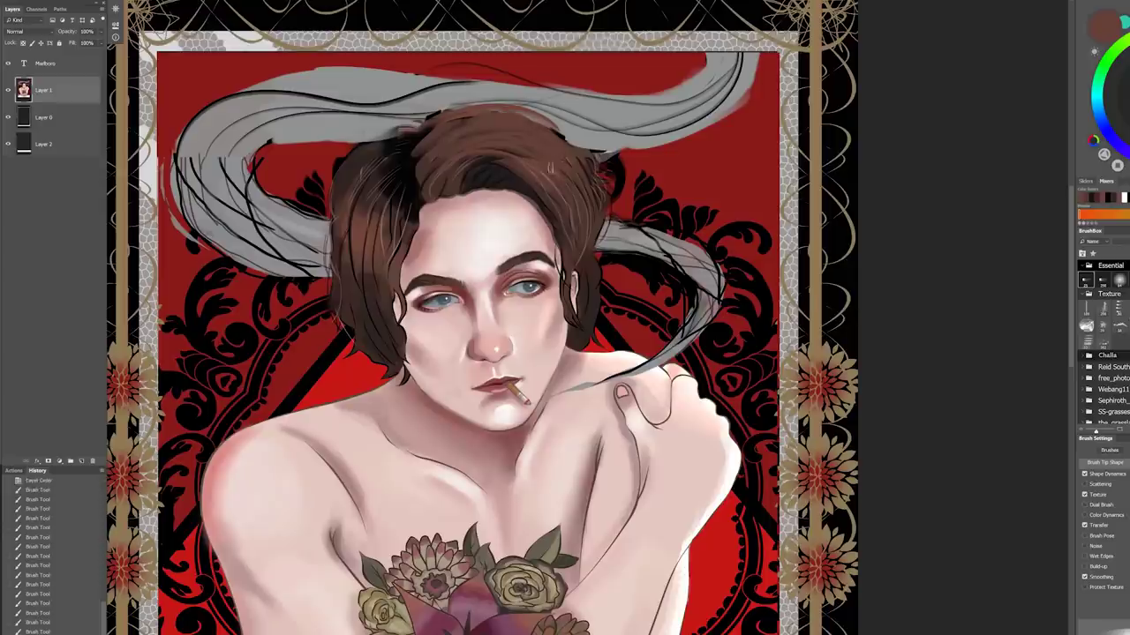
Brush shading onto the purple lily in the chest flower bouquet and undo the last stroke
scroll(494, 353, "down", 5)
mouse_move(481, 353)
left_mouse_down()
mouse_move(521, 393)
mouse_move(559, 401)
left_mouse_up()
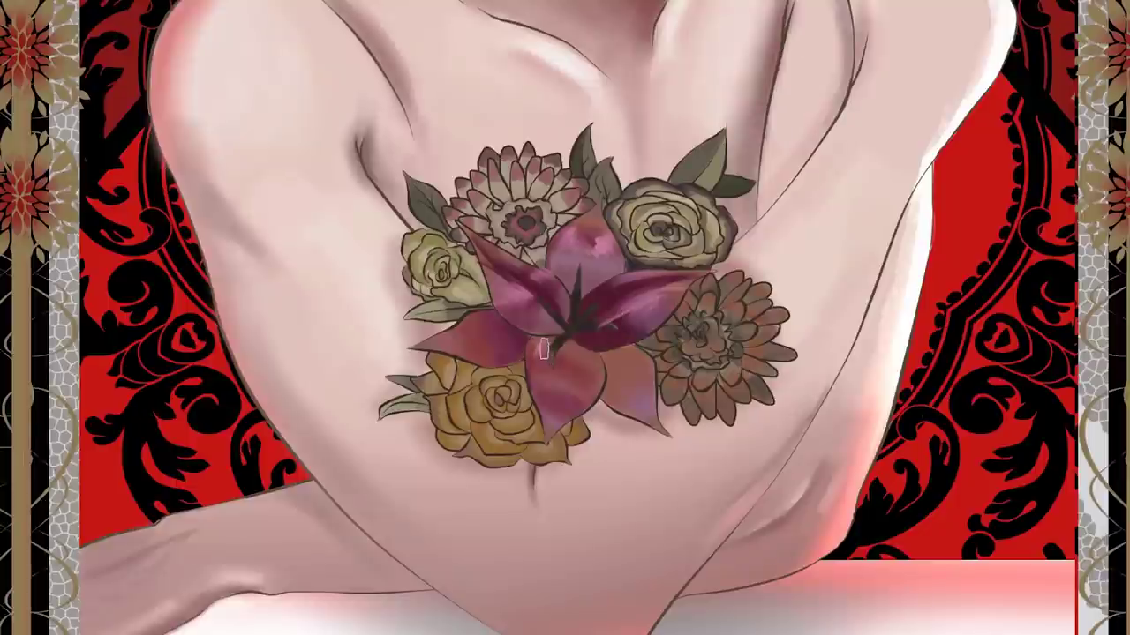
key("ctrl+z")
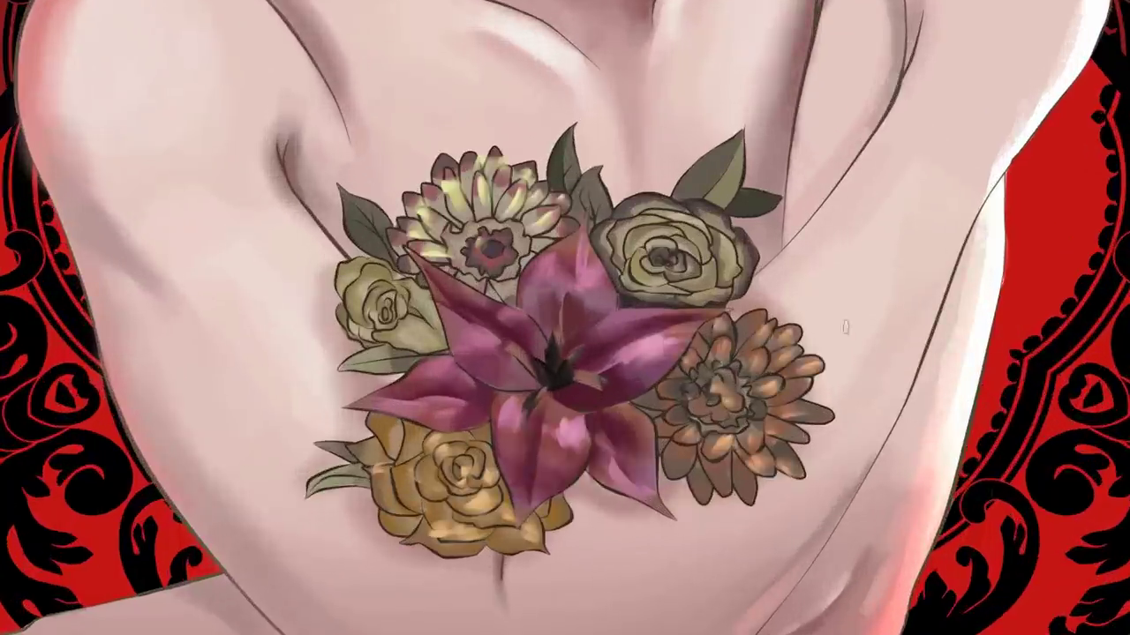
Check the poster as a whole and paint yellow-green highlights on the roses and warm highlights on the brown dahlia
scroll(596, 220, "down", 5)
key("m")
scroll(596, 220, "up", 5)
key("m")
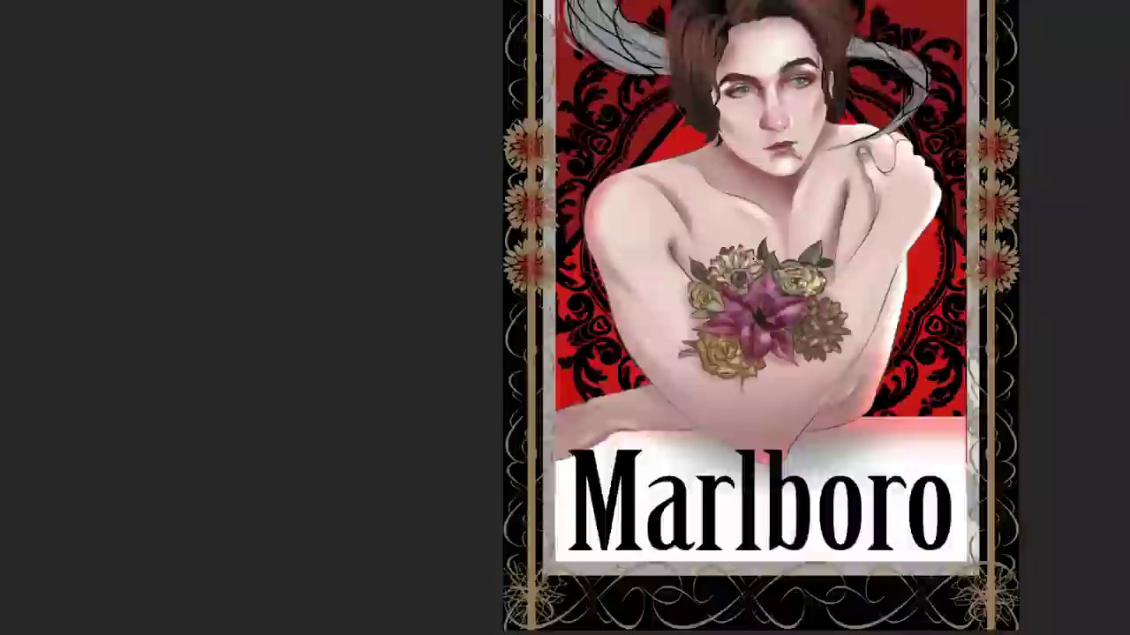
left_click_drag(697, 386, 656, 365)
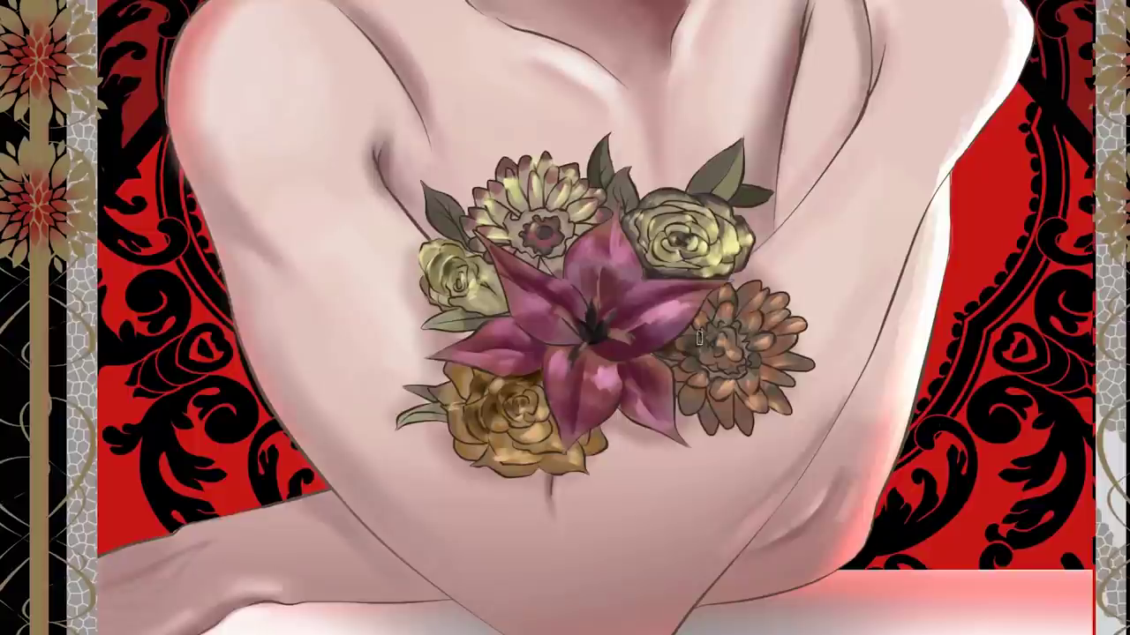
left_click_drag(672, 364, 784, 338)
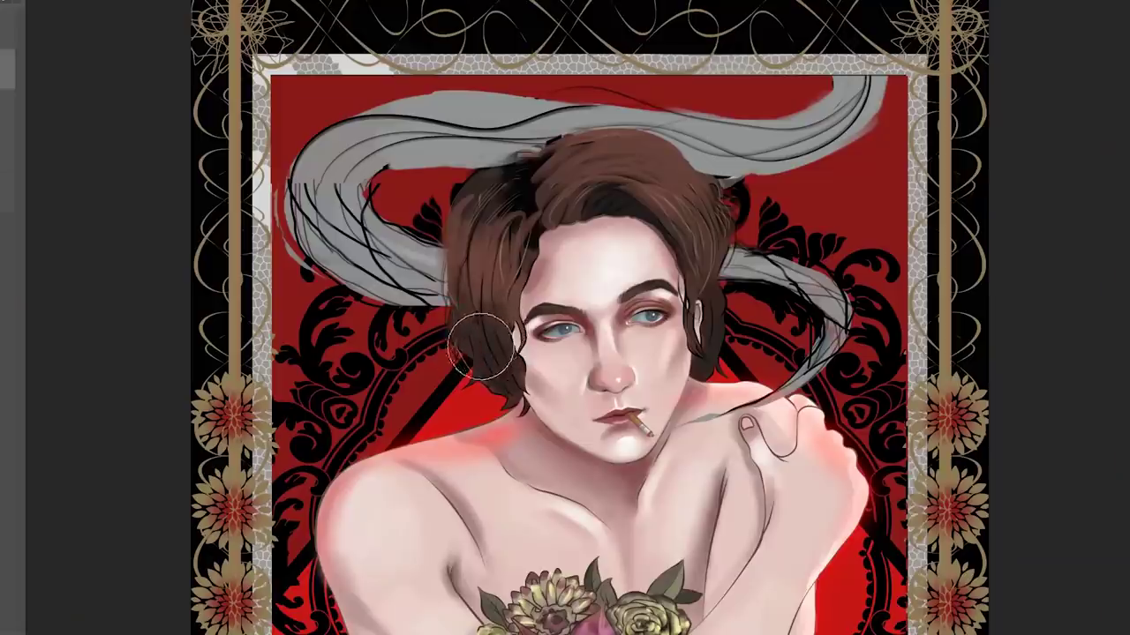
Paint a soft red glow around the outer edges of the hair and on the raised hand on Layer 3
mouse_move(477, 353)
left_mouse_down()
mouse_move(499, 384)
mouse_move(461, 339)
mouse_move(439, 243)
mouse_move(446, 270)
mouse_move(474, 181)
mouse_move(495, 170)
mouse_move(706, 331)
left_mouse_up()
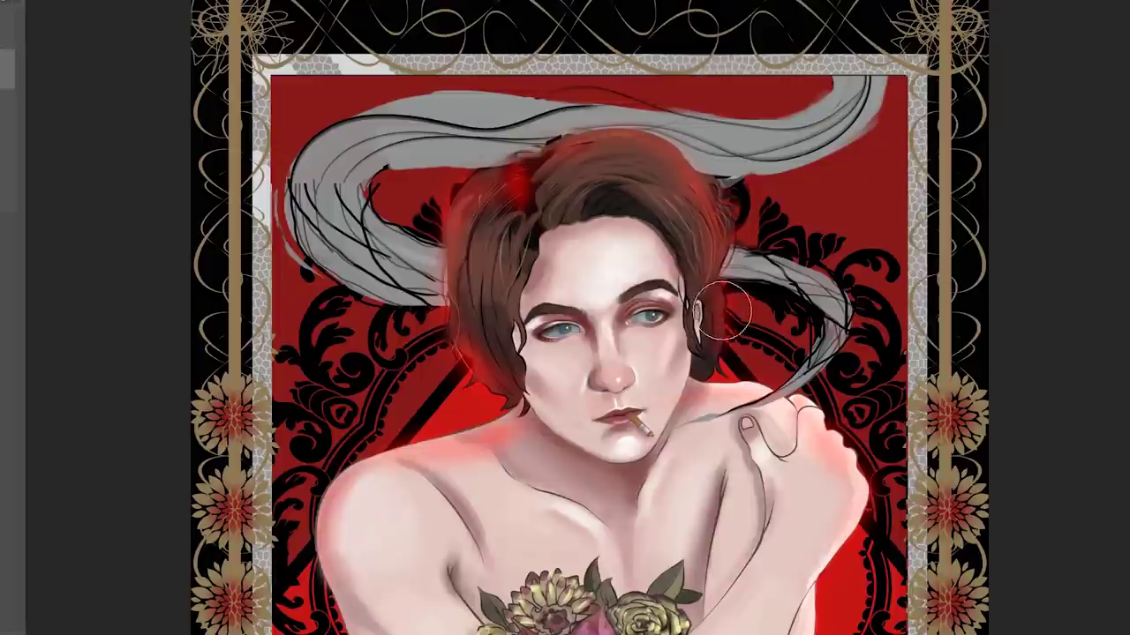
mouse_move(807, 397)
left_mouse_down()
mouse_move(843, 410)
mouse_move(785, 424)
left_mouse_up()
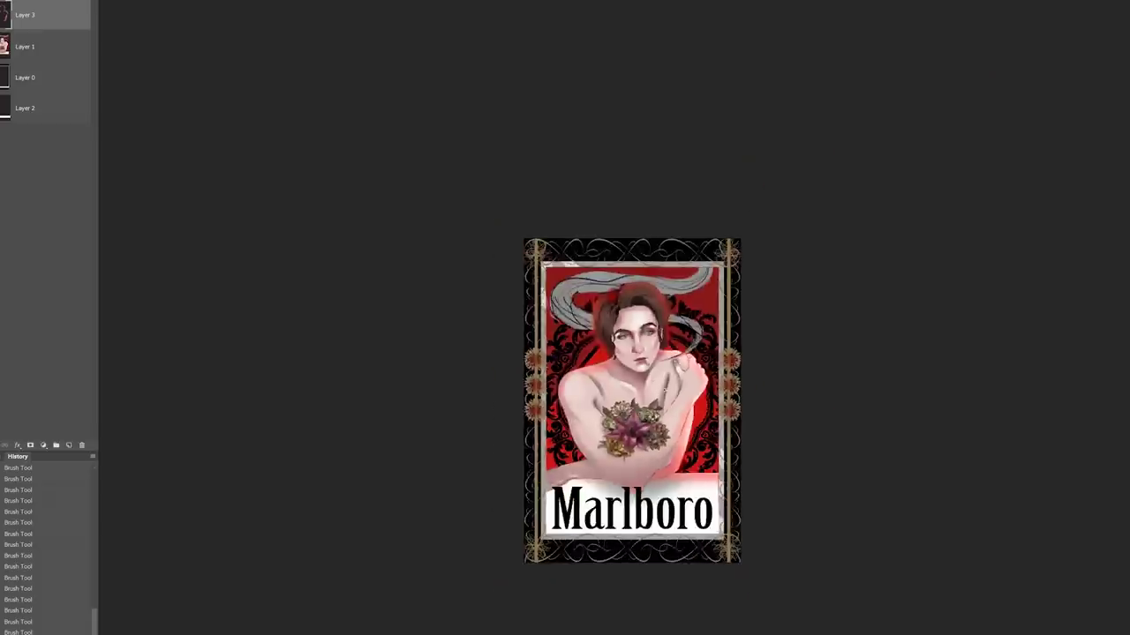
scroll(574, 353, "up", 5)
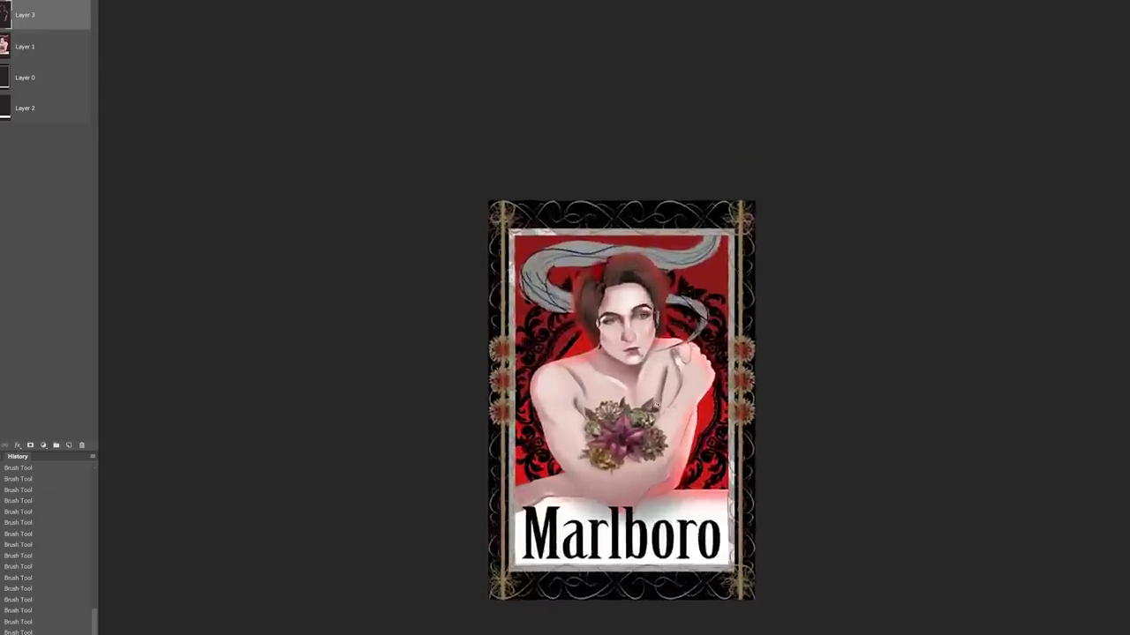
scroll(565, 353, "up", 4)
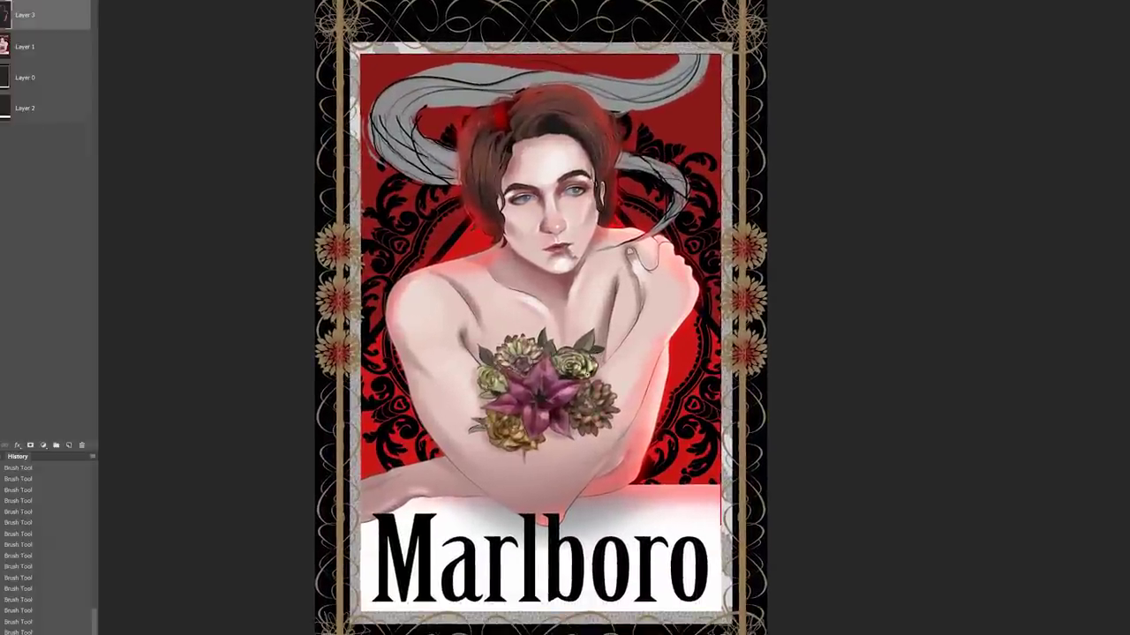
scroll(531, 318, "left", 1)
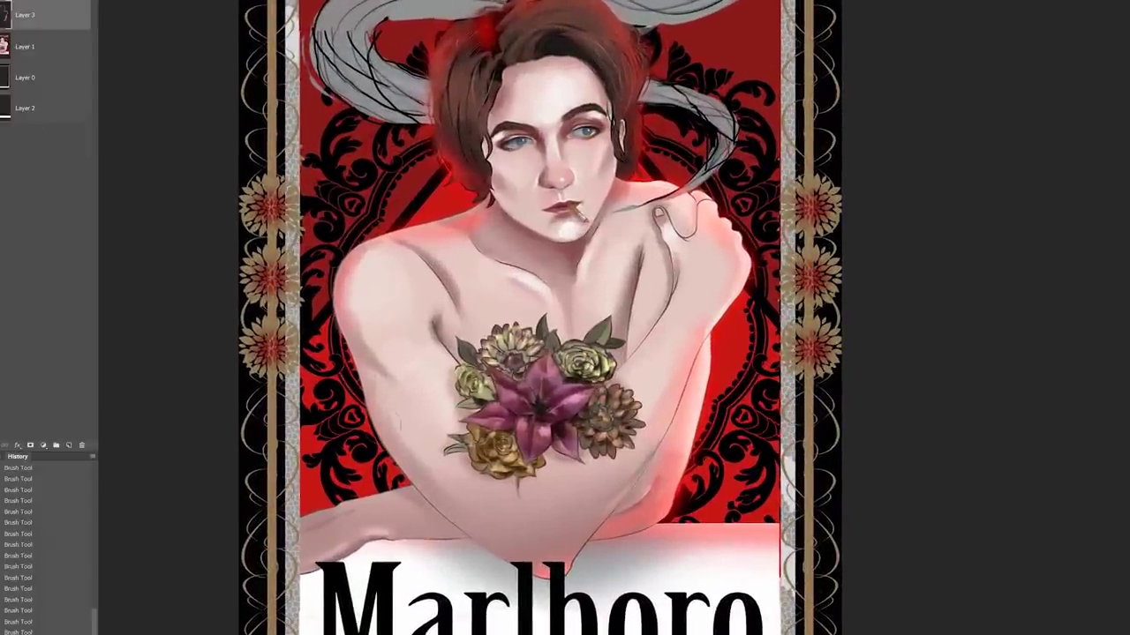
Brush a soft red glow along the shoulder, upper arm and outer hair edge on Layer 3 with colours sampled from the skin
key("F6")
left_click(478, 290, "alt")
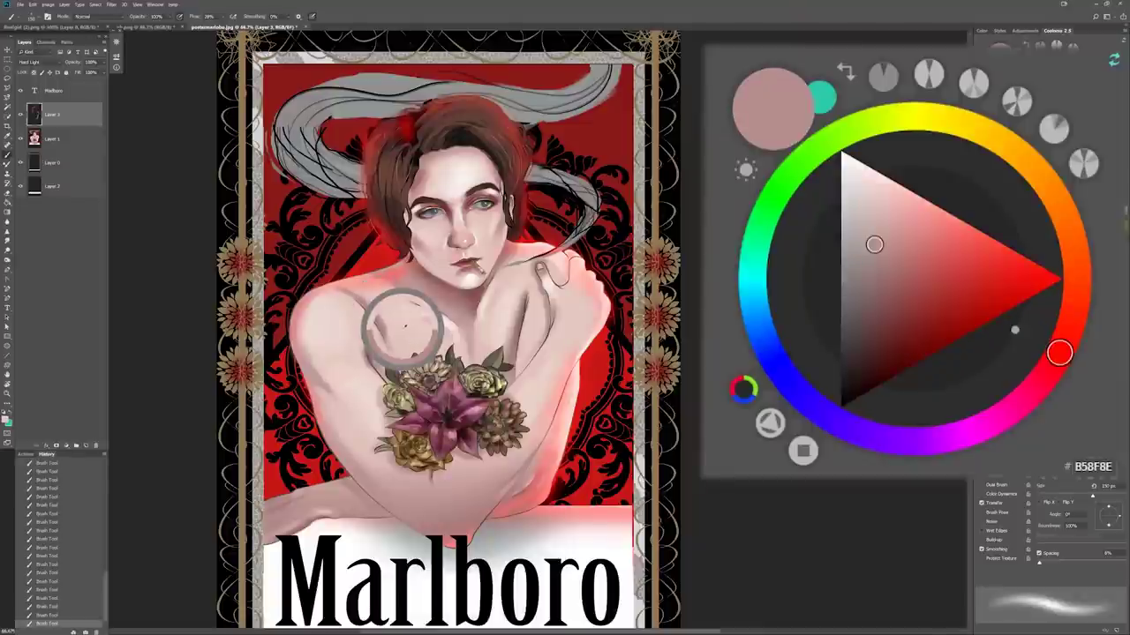
left_click(401, 326, "alt")
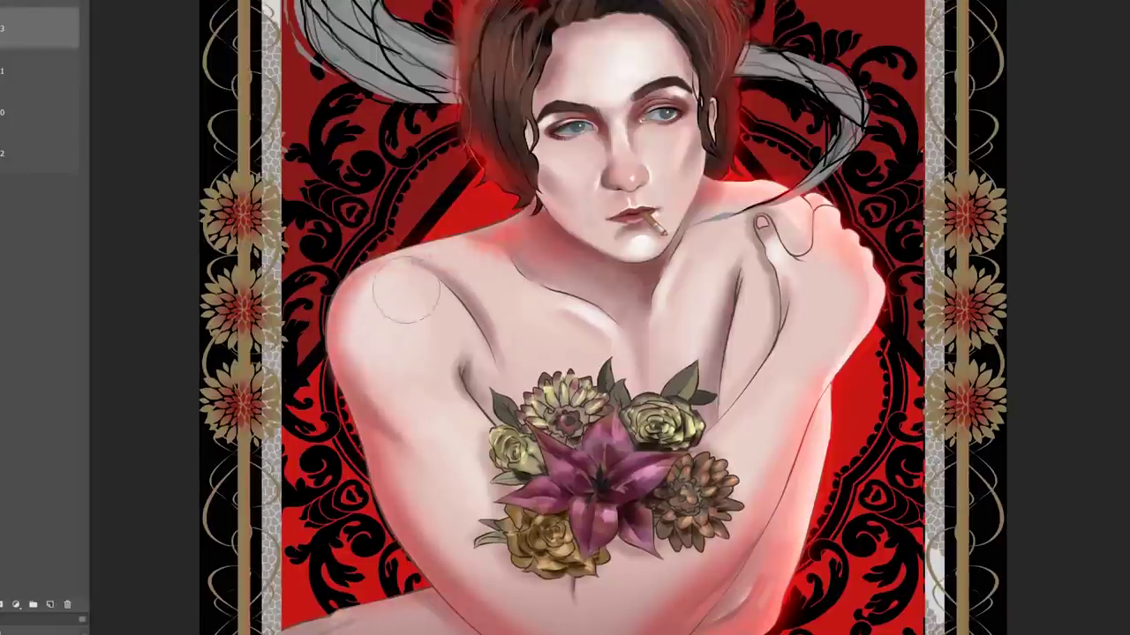
left_click_drag(426, 271, 347, 338)
left_click_drag(420, 296, 349, 345)
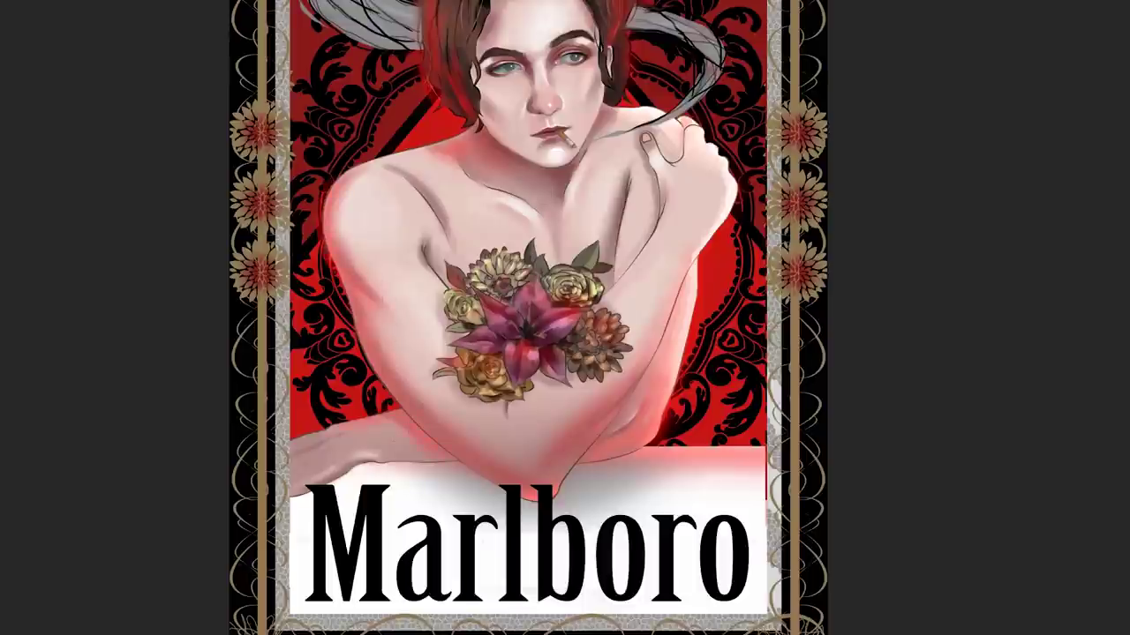
left_click_drag(611, 73, 605, 47)
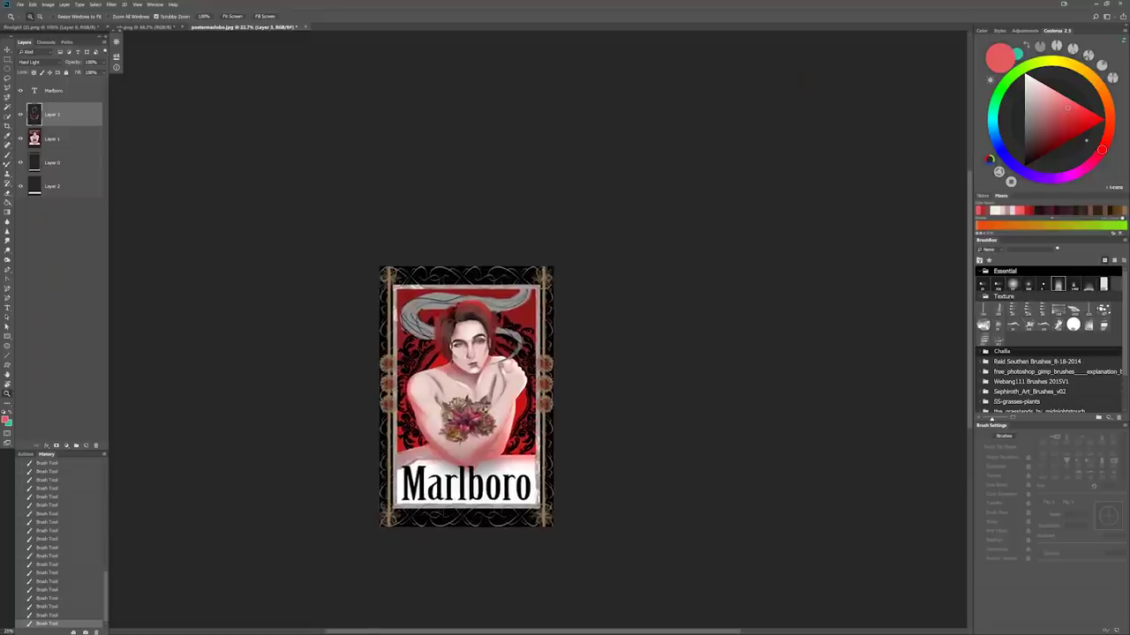
Repaint the grey smoke and its black sketch lines as soft translucent wisps blending into the poster's red background
key("ctrl+plus")
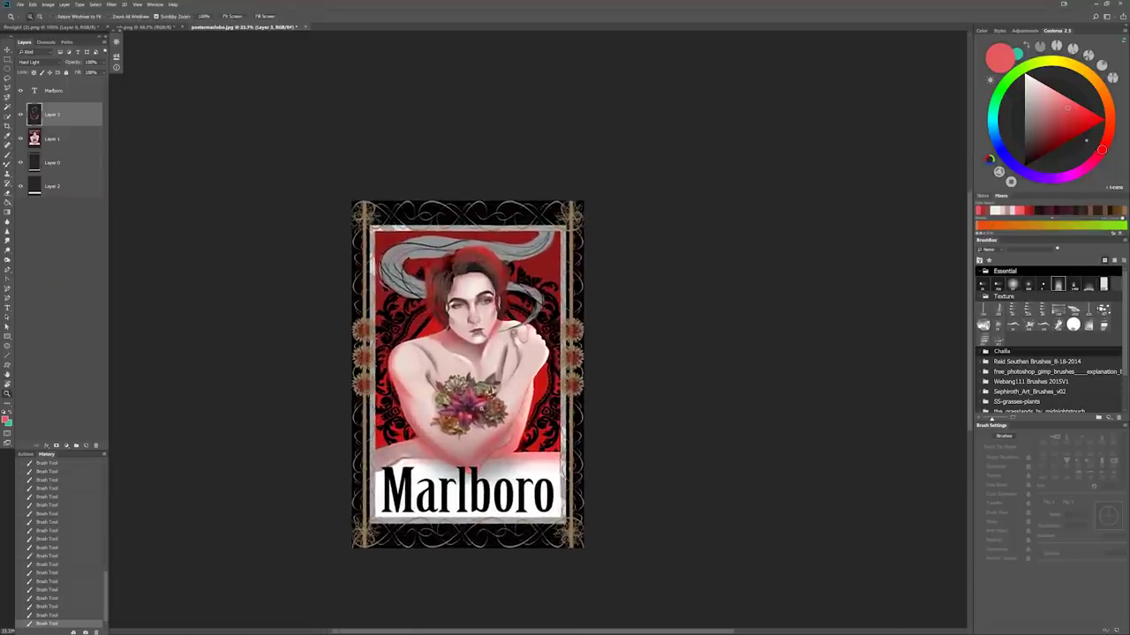
key("ctrl+plus")
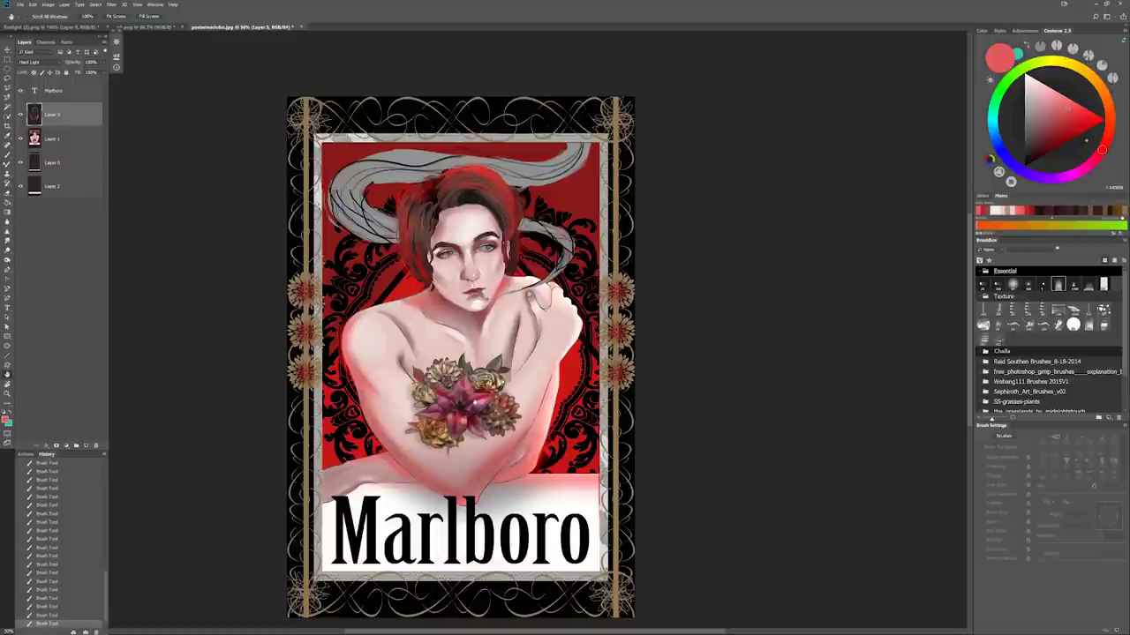
left_click(377, 179, "alt")
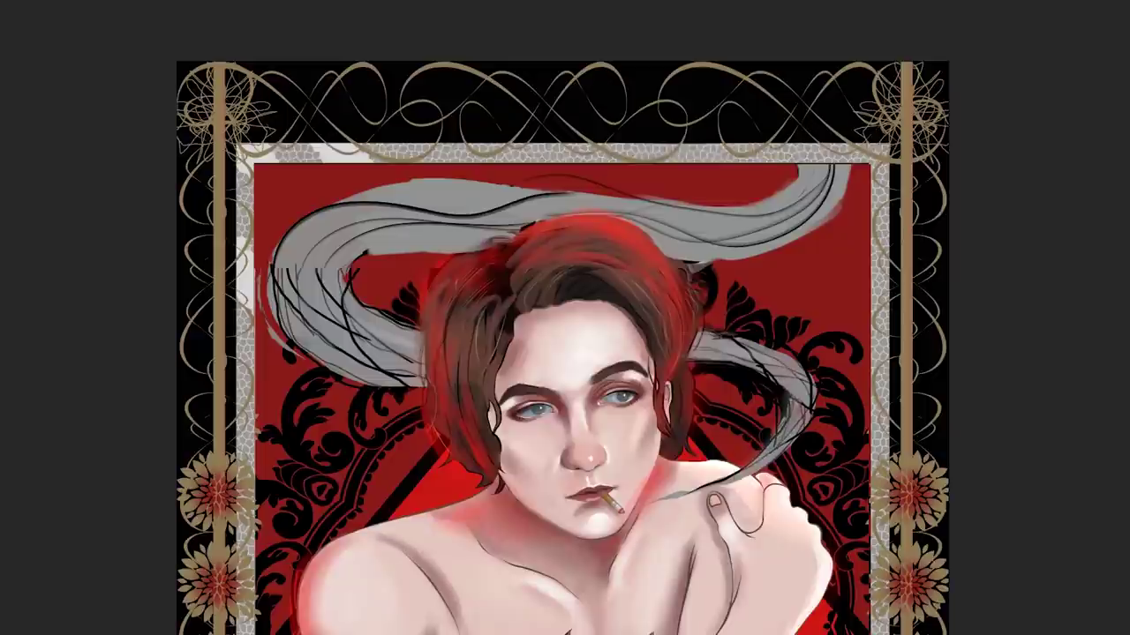
left_click_drag(790, 375, 675, 378)
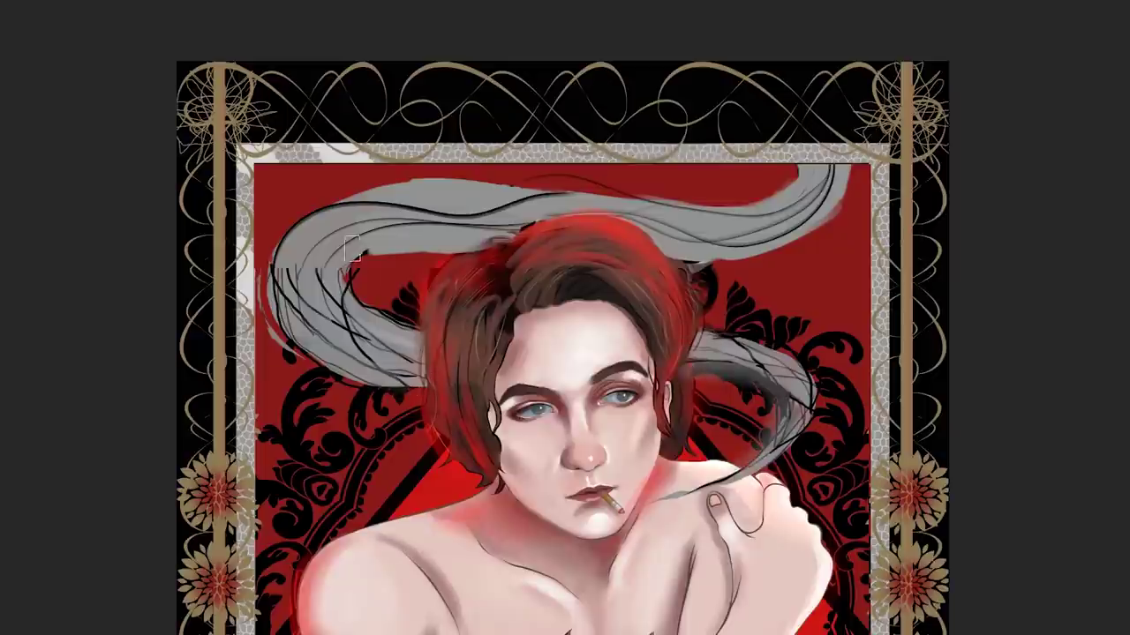
left_click_drag(291, 348, 421, 386)
left_click_drag(494, 252, 380, 229)
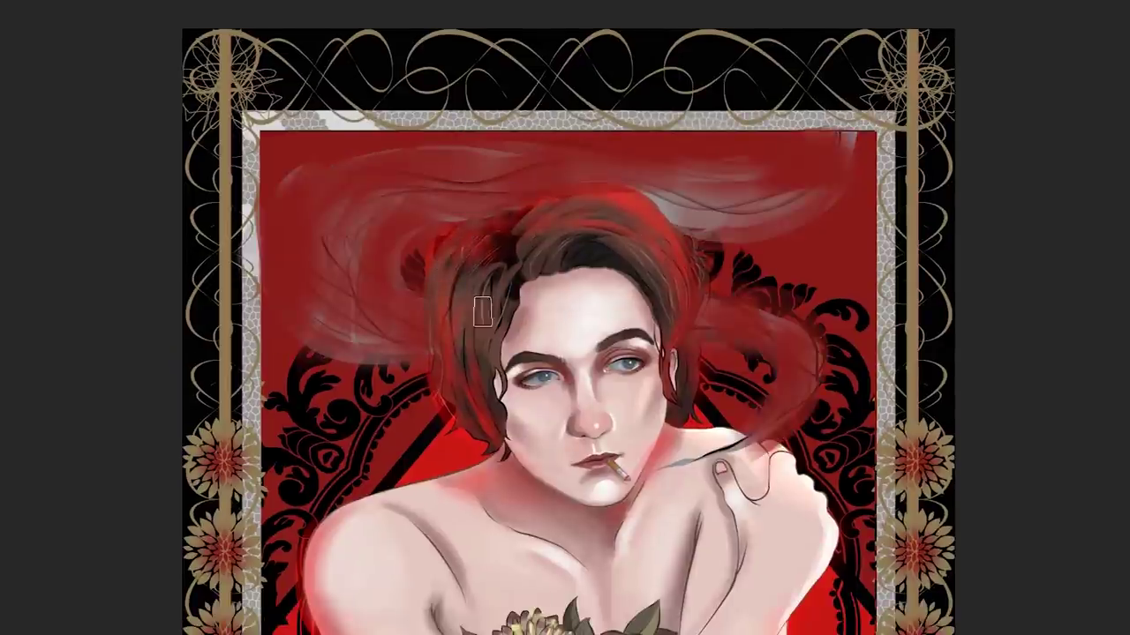
Strengthen the red rim light around the hair and brush pale smoke wisps over the red background on Layer 4
mouse_move(432, 326)
left_mouse_down()
mouse_move(675, 237)
mouse_move(441, 265)
left_mouse_up()
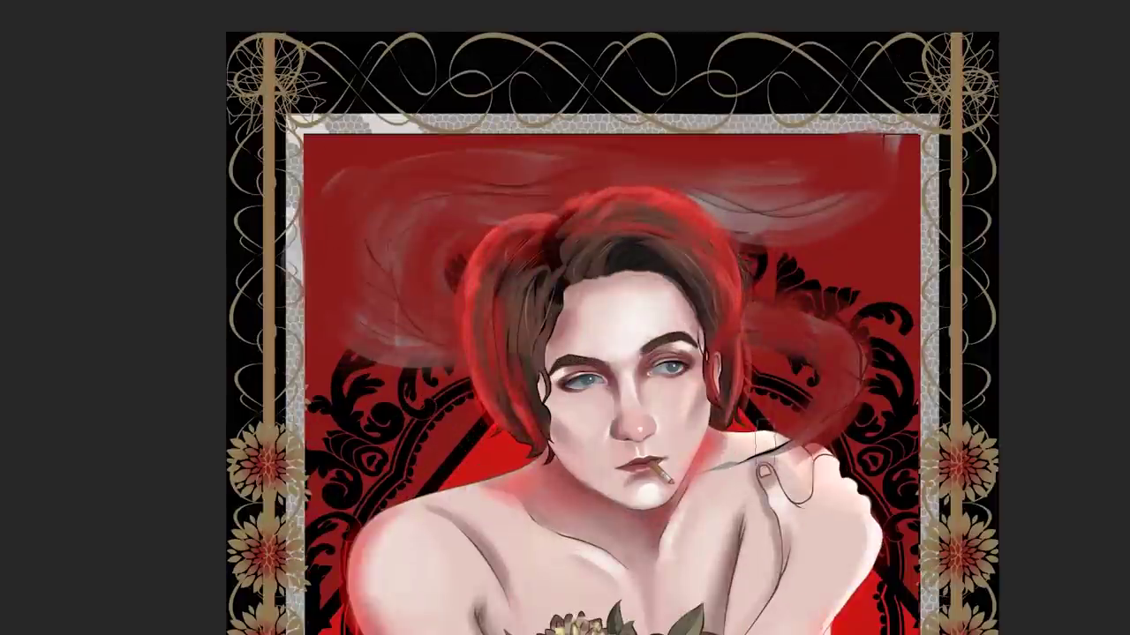
mouse_move(886, 141)
left_mouse_down()
mouse_move(676, 168)
mouse_move(698, 174)
mouse_move(380, 328)
mouse_move(459, 415)
mouse_move(328, 303)
mouse_move(517, 378)
mouse_move(733, 389)
left_mouse_up()
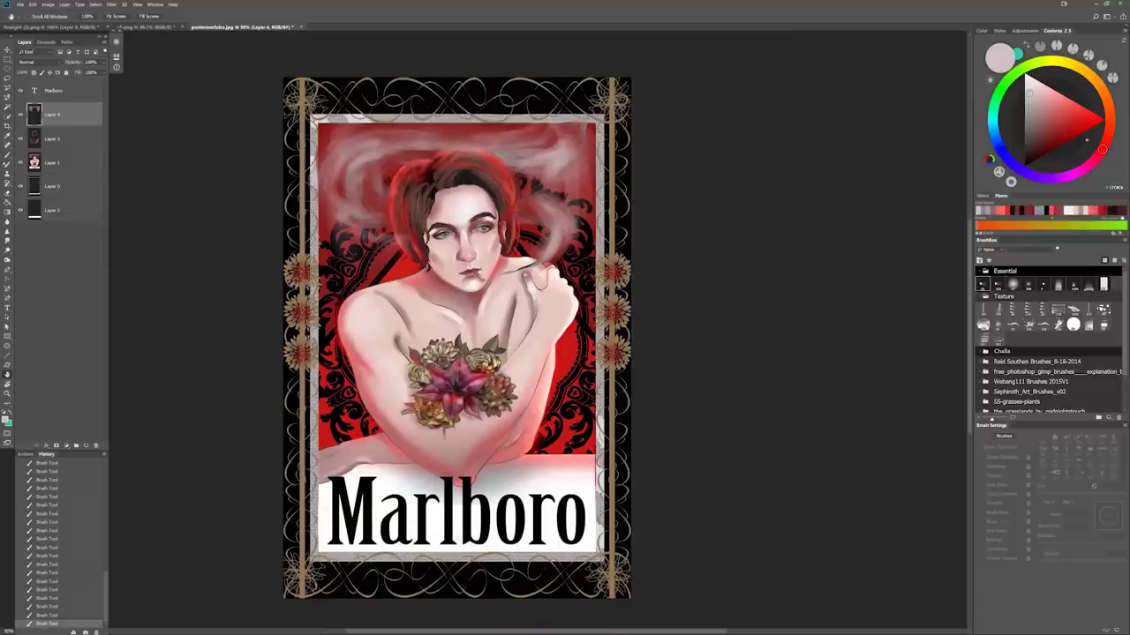
Brush a red glow around the elbow and white table edge on Layer 3, and bring back the originally opened poster state for comparison
left_click(72, 137)
key("b")
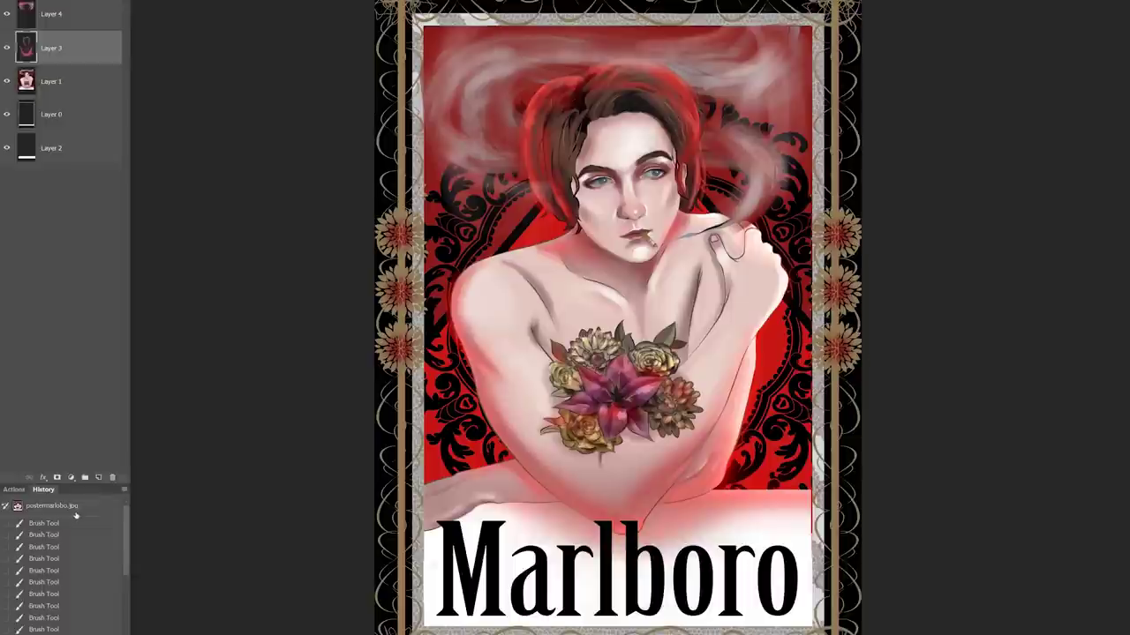
left_click(84, 469)
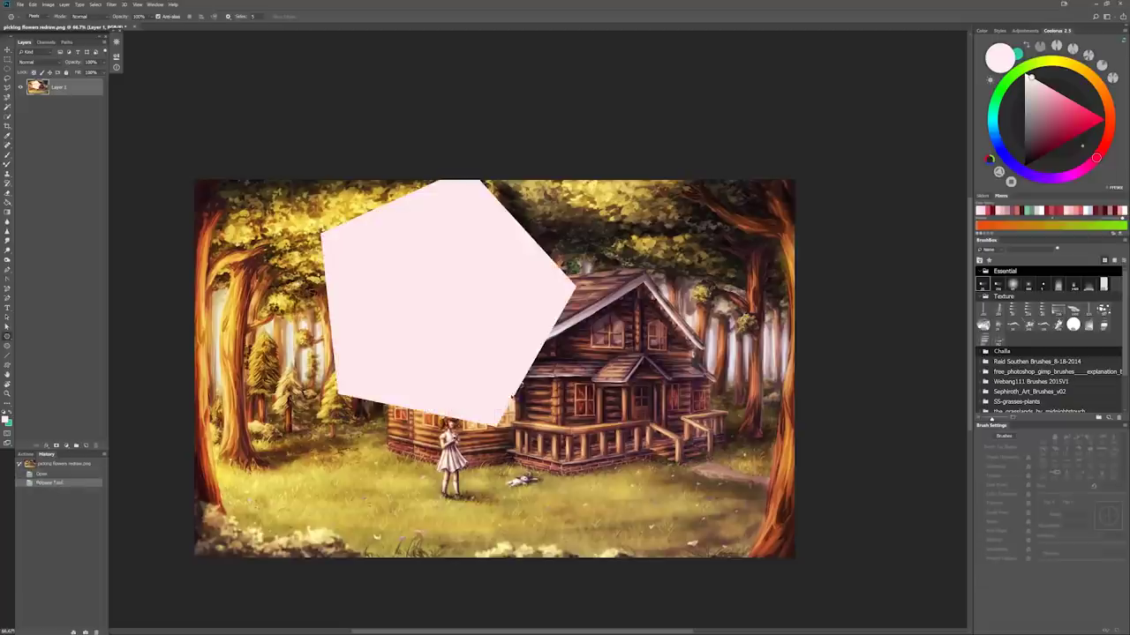
In the cabin painting, undo the pentagon and set the Polygon tool to 99 sides
key("ctrl+z")
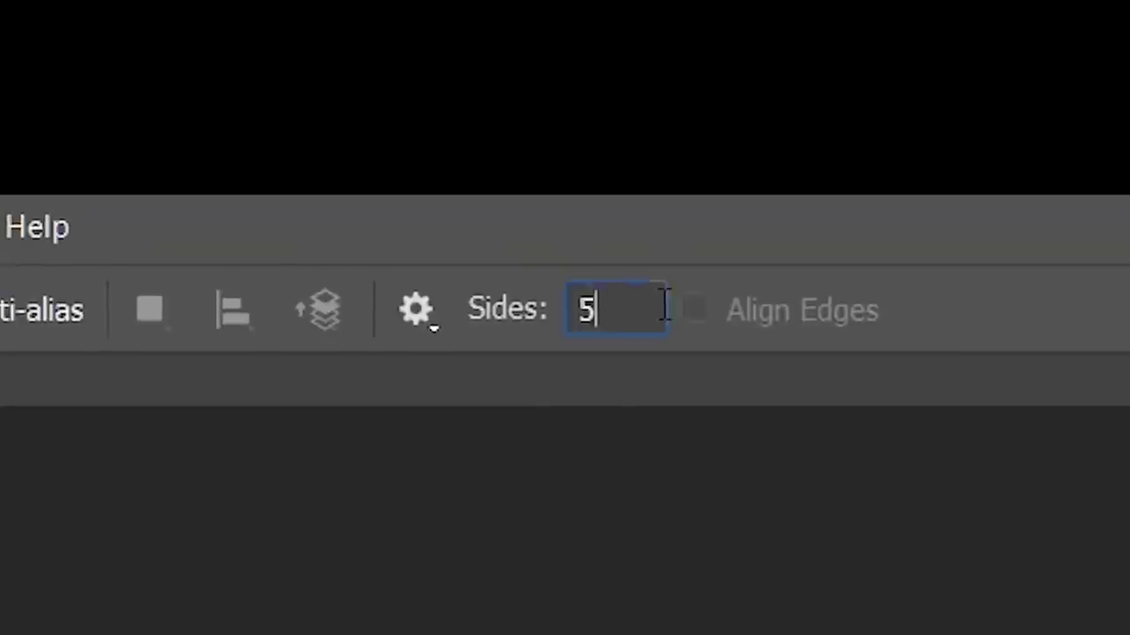
double_click(258, 15)
type("99")
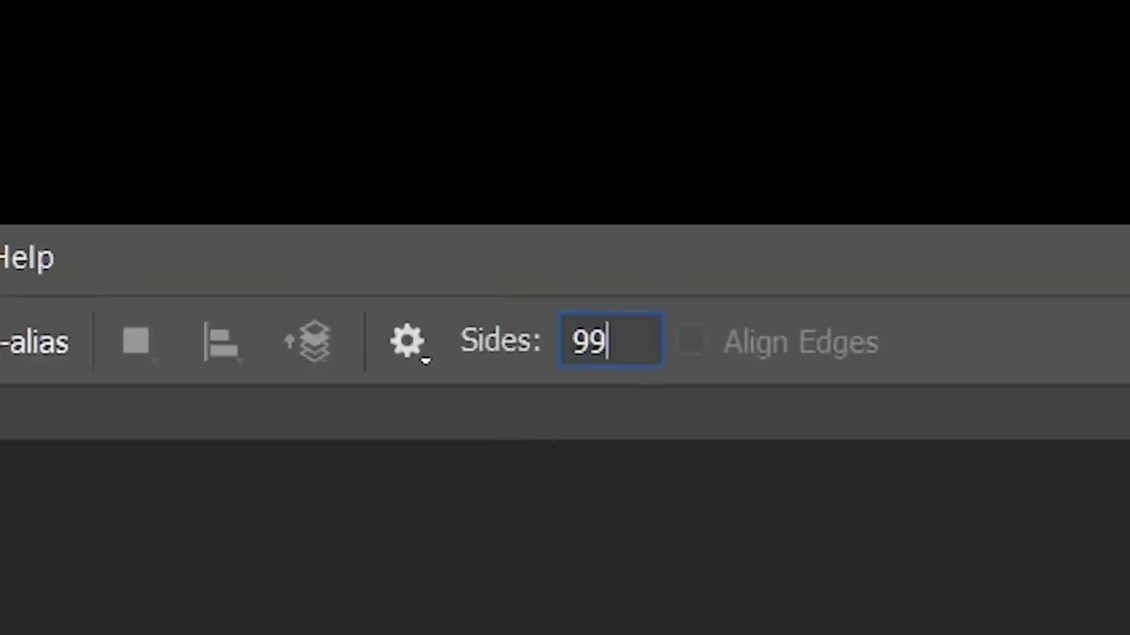
key("Return")
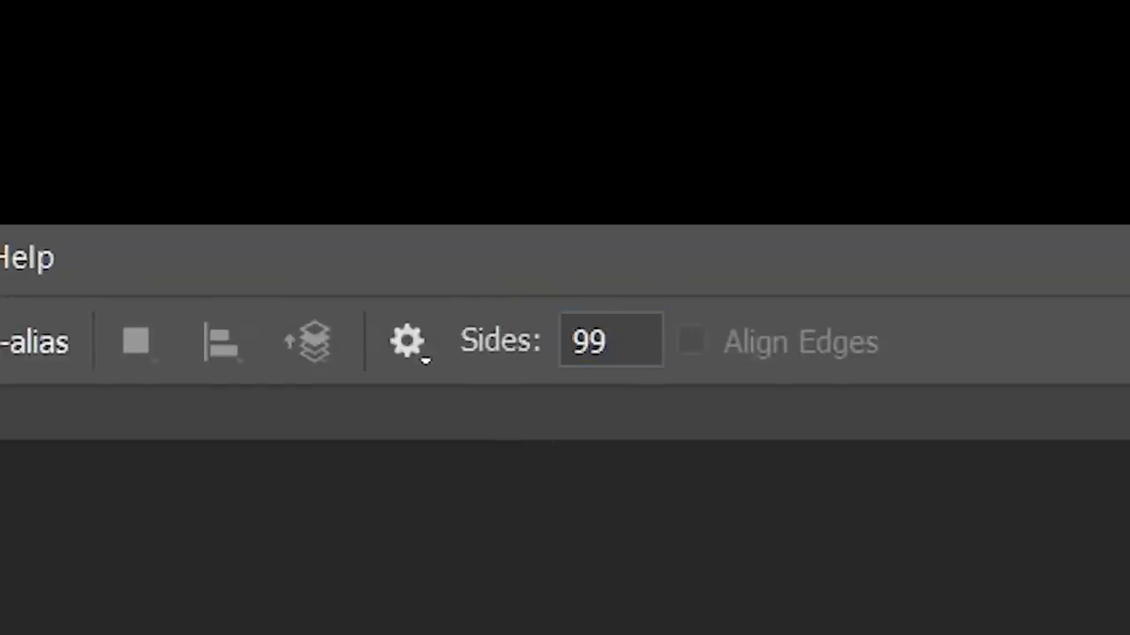
Turn on the Polygon tool's Star option with sides indented by 99% and try out the starburst on the cabin painting
left_click(407, 341)
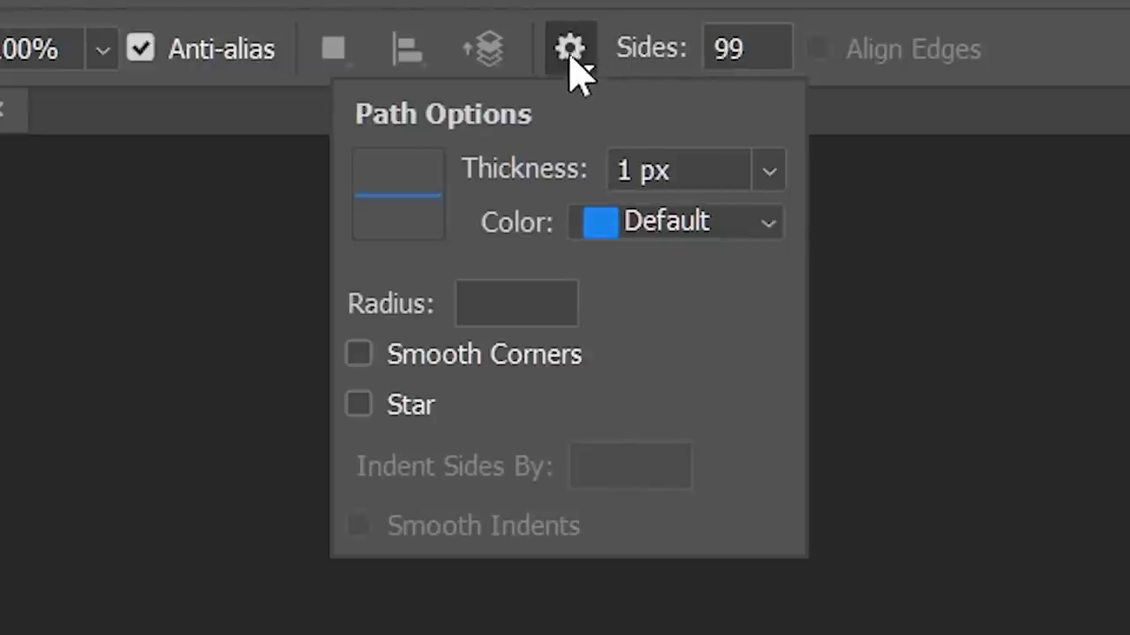
left_click(427, 411)
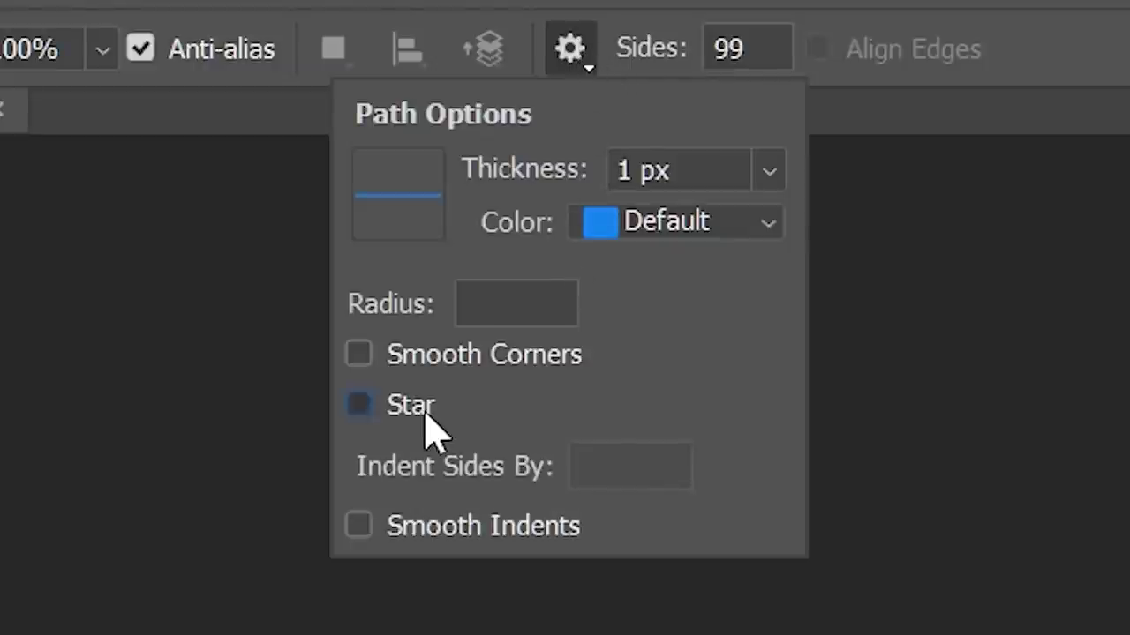
left_click_drag(454, 464, 1012, 498)
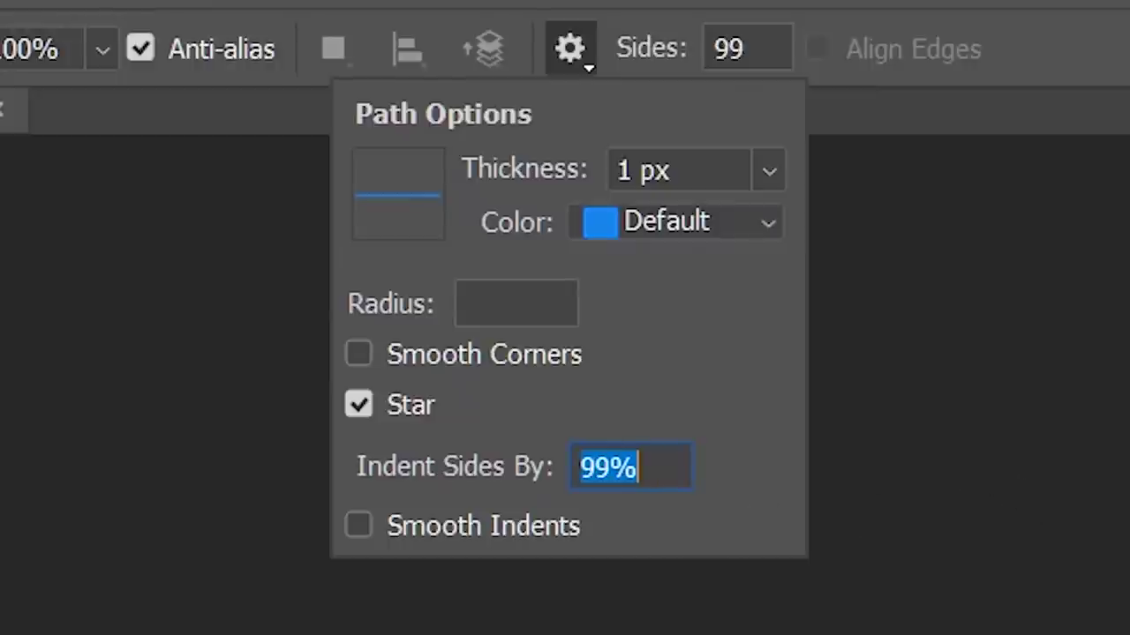
key("Return")
mouse_move(560, 327)
left_mouse_down()
mouse_move(737, 574)
mouse_move(791, 588)
left_mouse_up()
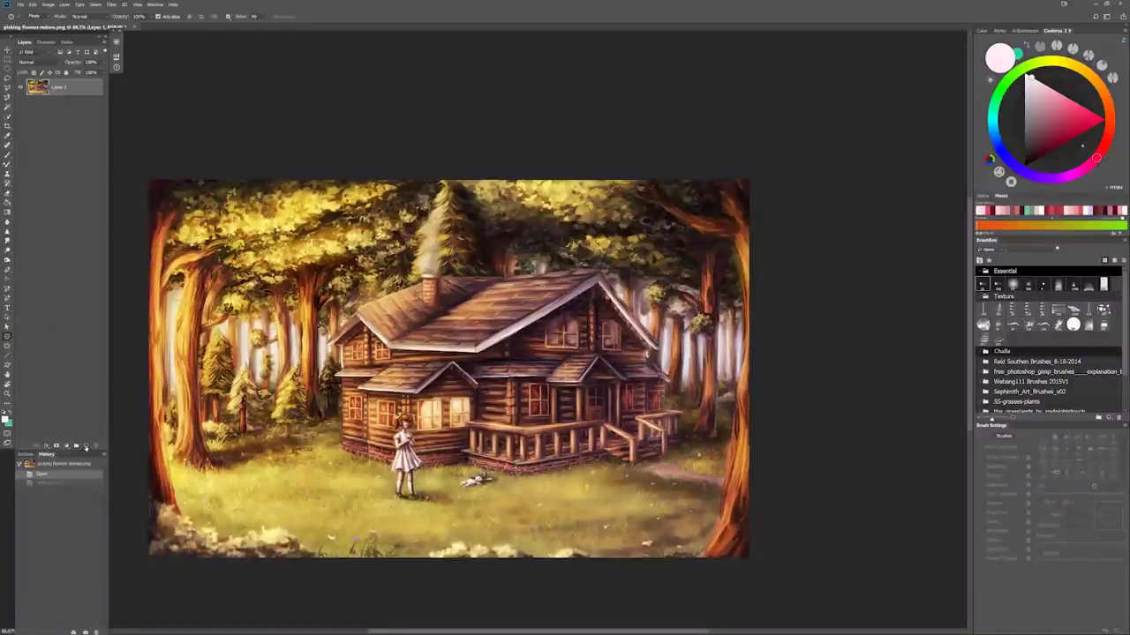
Add a new layer and draw a white horizontal horizon line across the painting just below the cabin's lower eaves
left_click(86, 447)
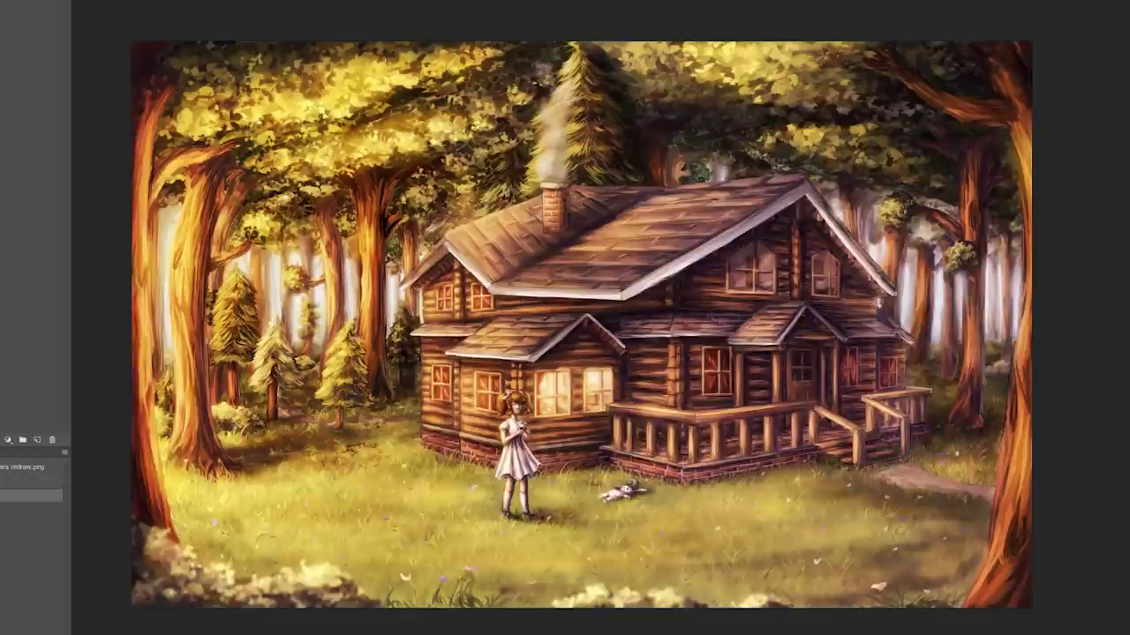
mouse_move(135, 341)
left_mouse_down()
mouse_move(848, 340)
mouse_move(1072, 302)
mouse_move(1055, 325)
left_mouse_up()
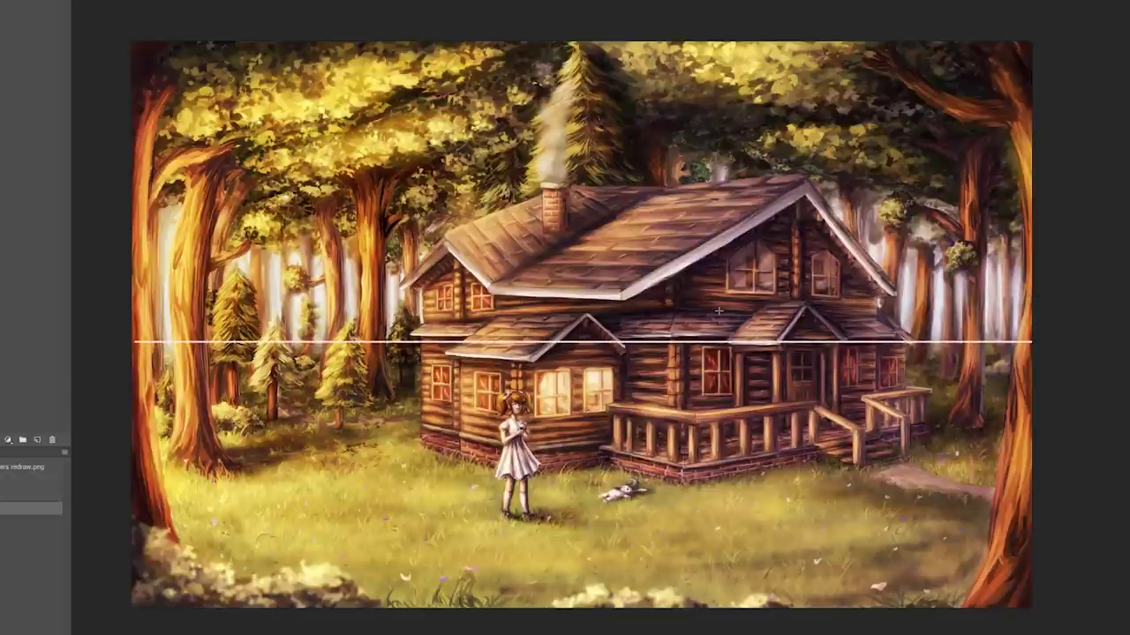
scroll(724, 291, "down", 1)
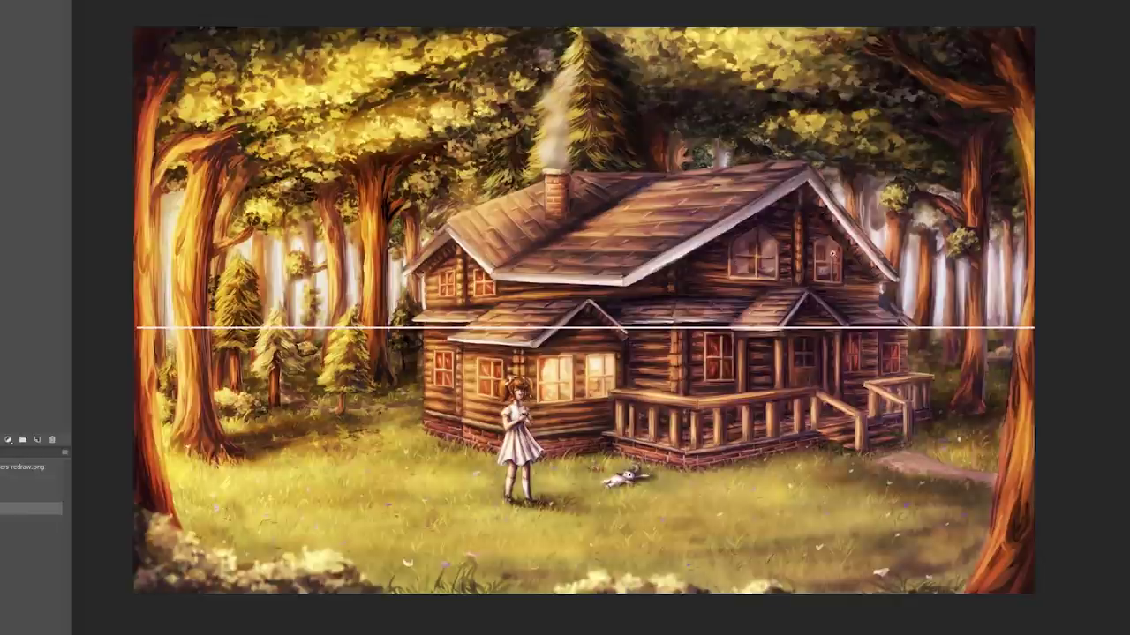
scroll(618, 265, "up", 5)
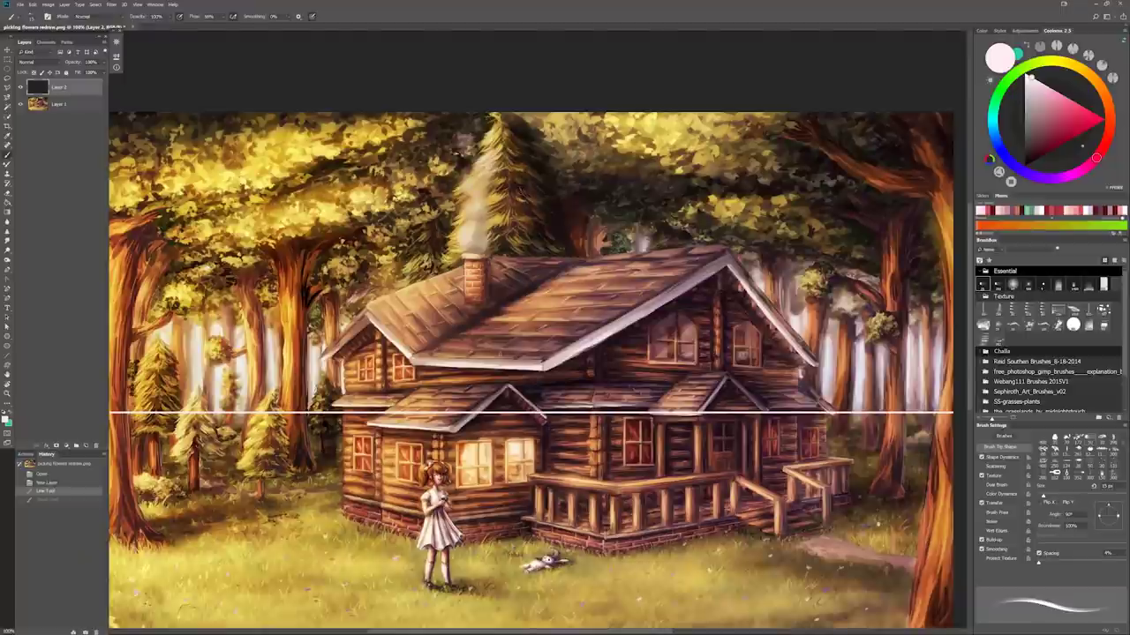
Add another new layer, try a perspective line from the porch's brick base up to the horizon, and undo it
left_click(85, 446)
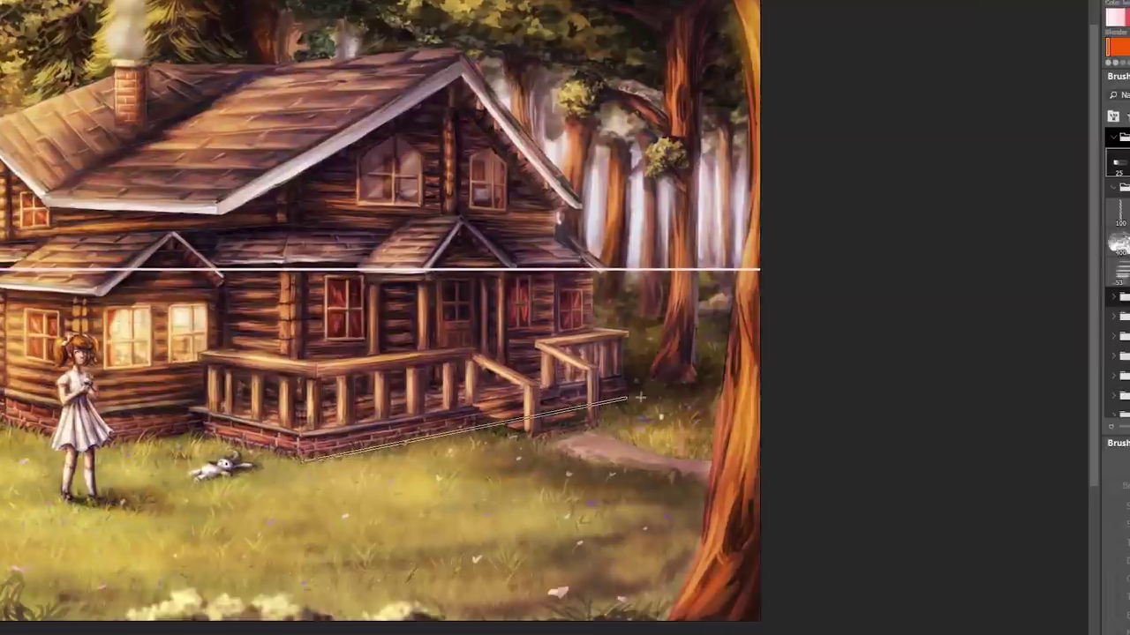
mouse_move(626, 399)
left_mouse_down()
mouse_move(747, 357)
mouse_move(923, 257)
mouse_move(887, 279)
mouse_move(537, 356)
mouse_move(613, 321)
mouse_move(931, 261)
left_mouse_up()
key("ctrl+z")
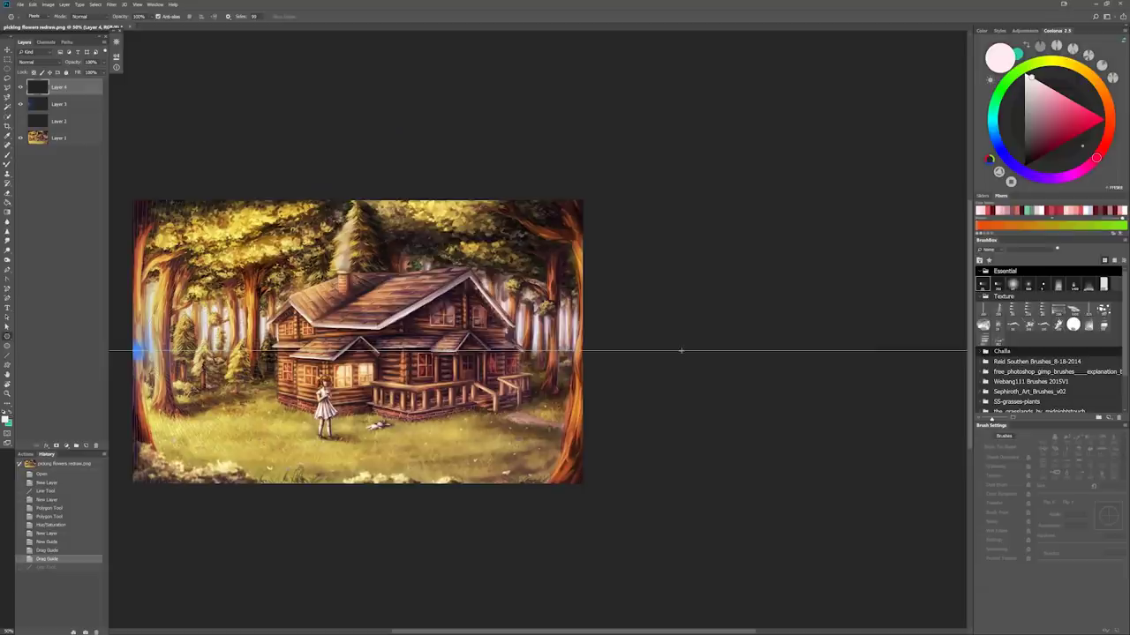
Draw a large 99-point starburst on Layer 4, centred on the horizon guide outside the painting beyond its right edge
left_click_drag(681, 351, 900, 351)
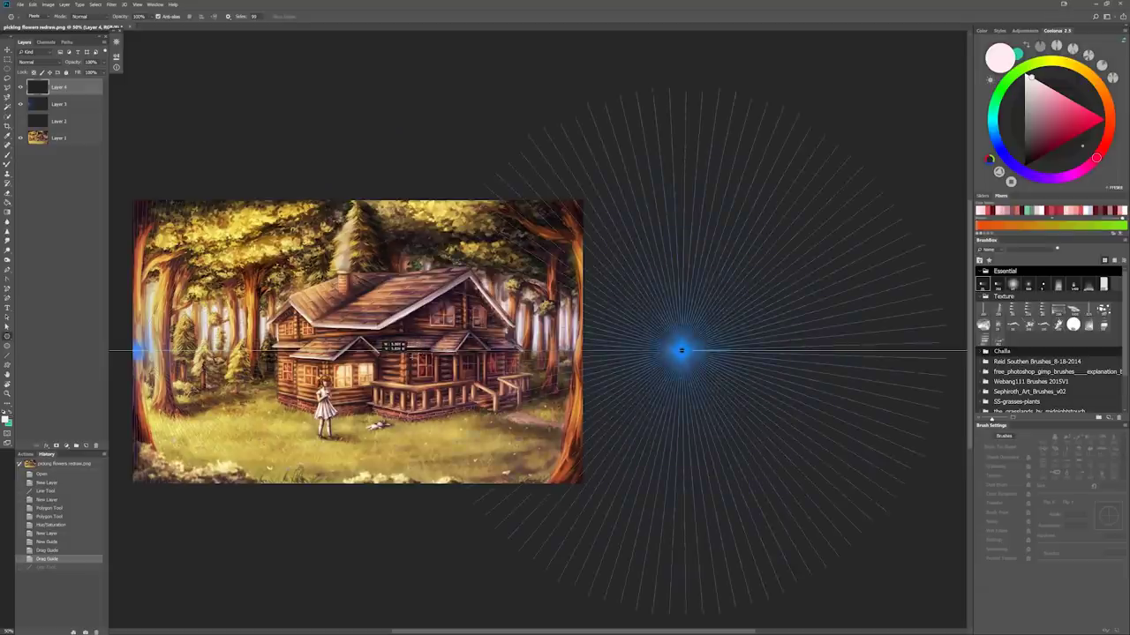
key("ctrl+1")
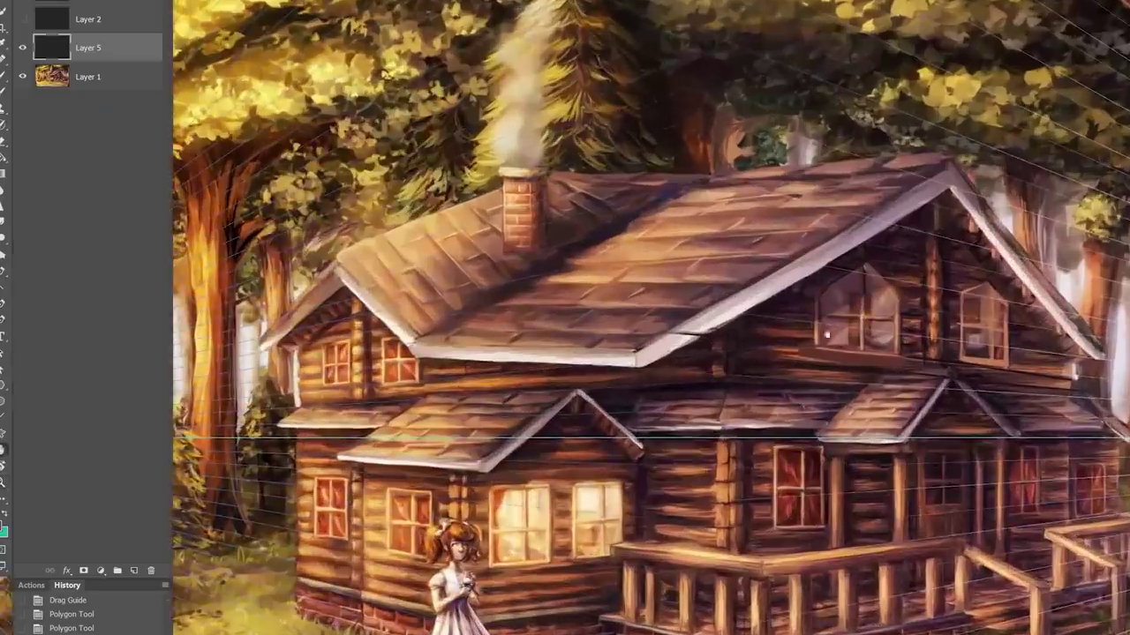
On Layer 5, paint sampled browns over the main roof's lower white trim and rebuild the log wall beneath along the perspective lines
left_click_drag(827, 332, 632, 368)
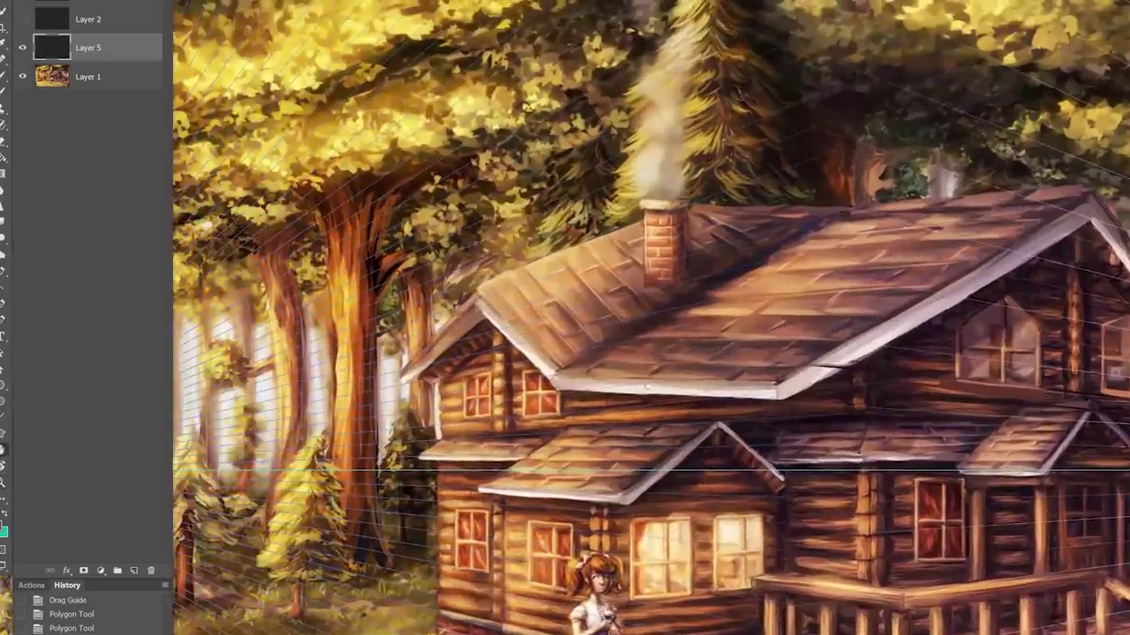
scroll(577, 422, "up", 1)
left_click(602, 418, "alt")
left_click_drag(558, 399, 765, 375)
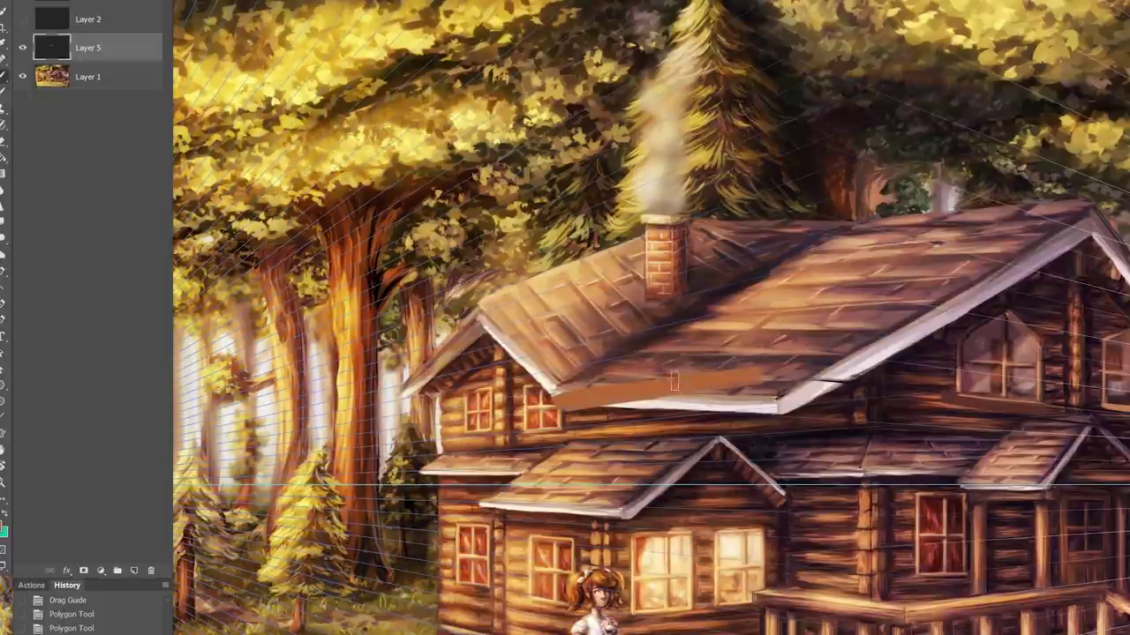
mouse_move(686, 424)
left_mouse_down()
mouse_move(797, 373)
mouse_move(767, 392)
mouse_move(741, 388)
left_mouse_up()
left_click_drag(843, 317, 885, 349)
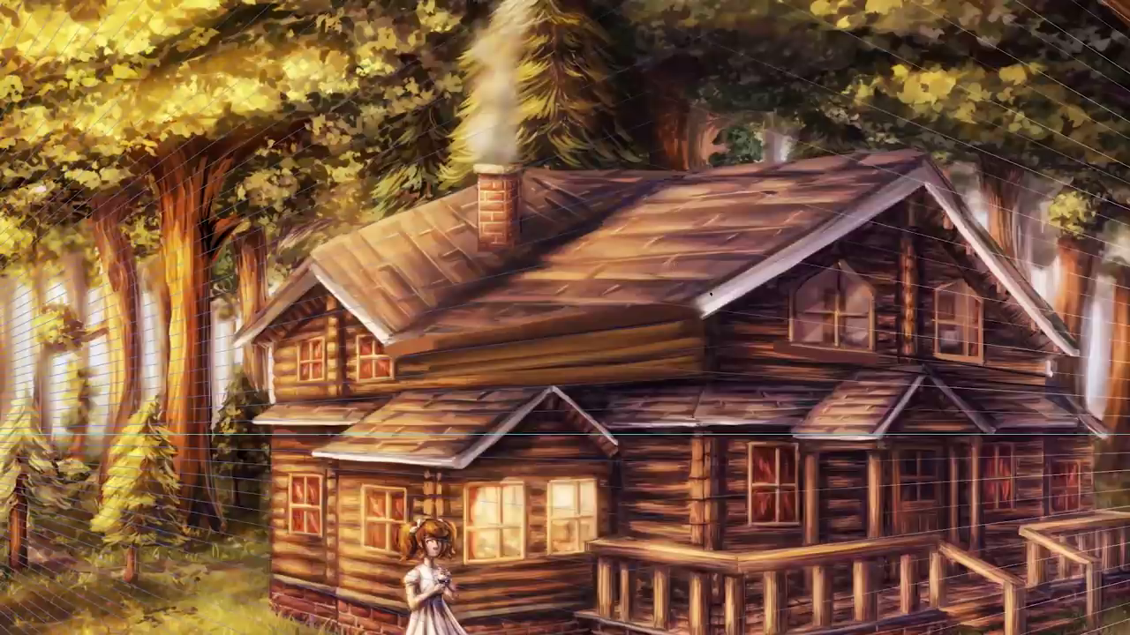
Repaint the main roof's white lower trim along the perspective lines with a sampled trim colour and join it to the small gable's corner
left_click(706, 302, "alt")
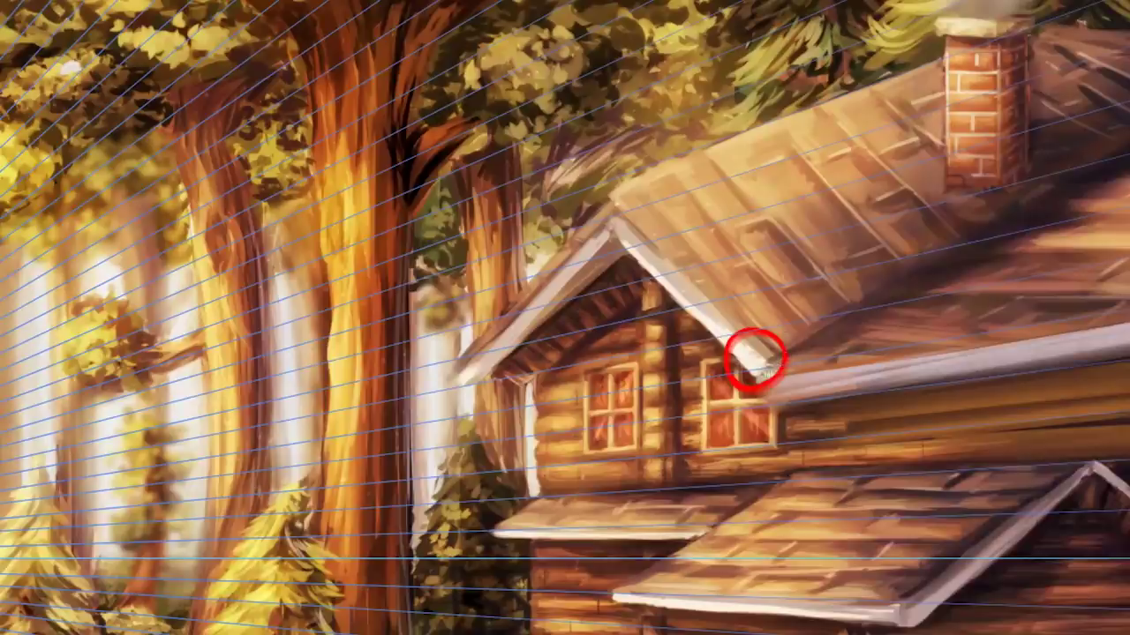
left_click(761, 362)
left_click(616, 220)
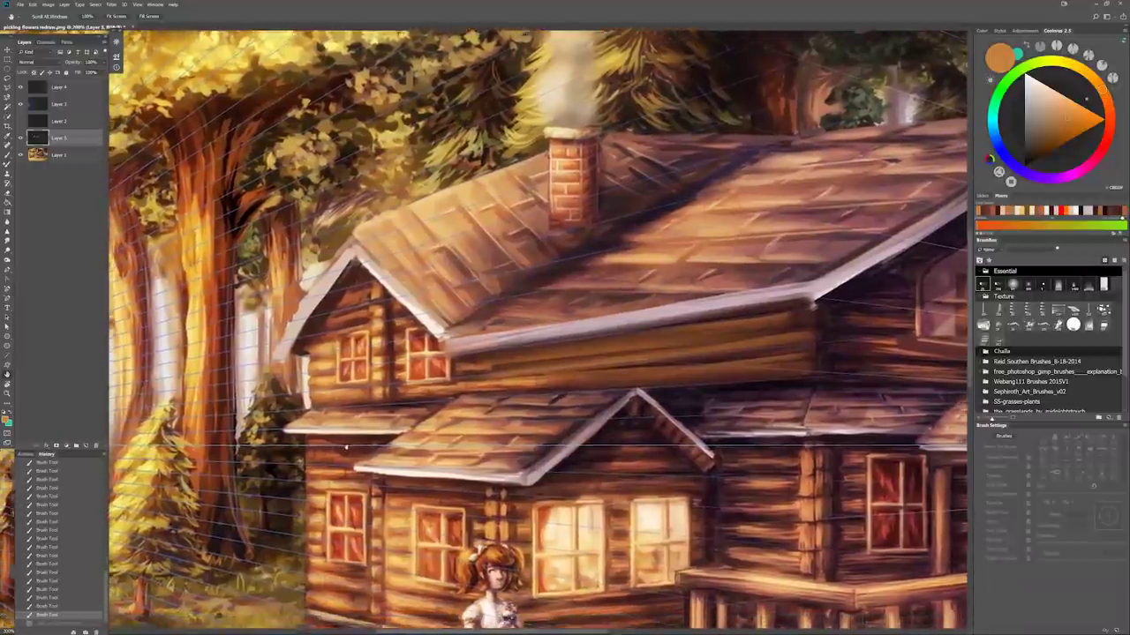
mouse_move(348, 464)
left_mouse_down()
mouse_move(300, 485)
mouse_move(171, 494)
left_mouse_up()
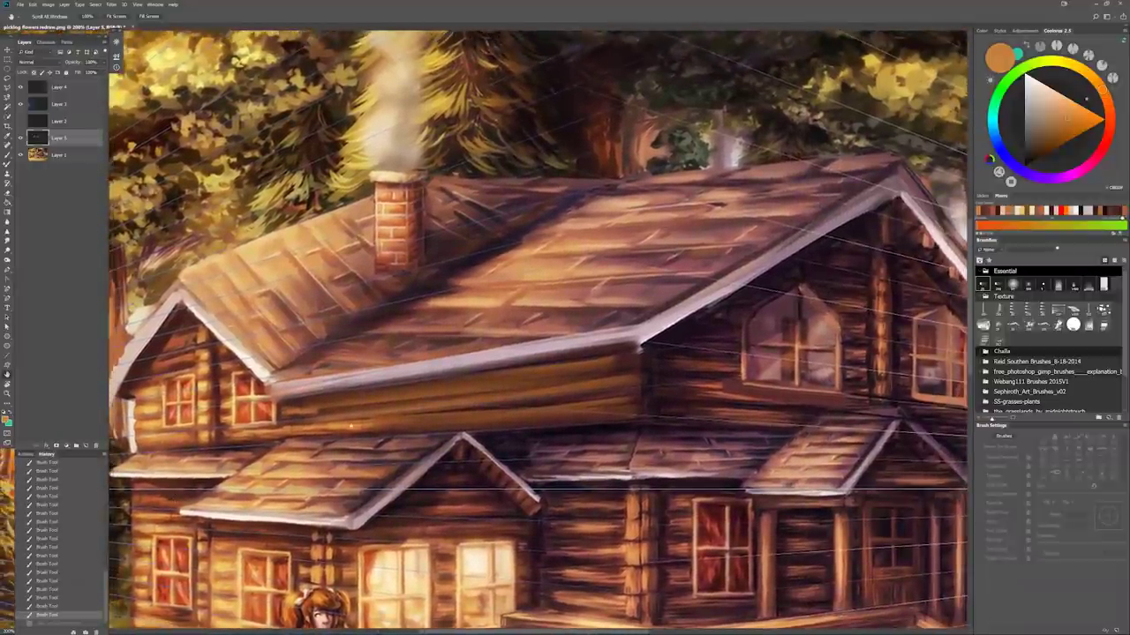
left_click_drag(878, 144, 803, 214)
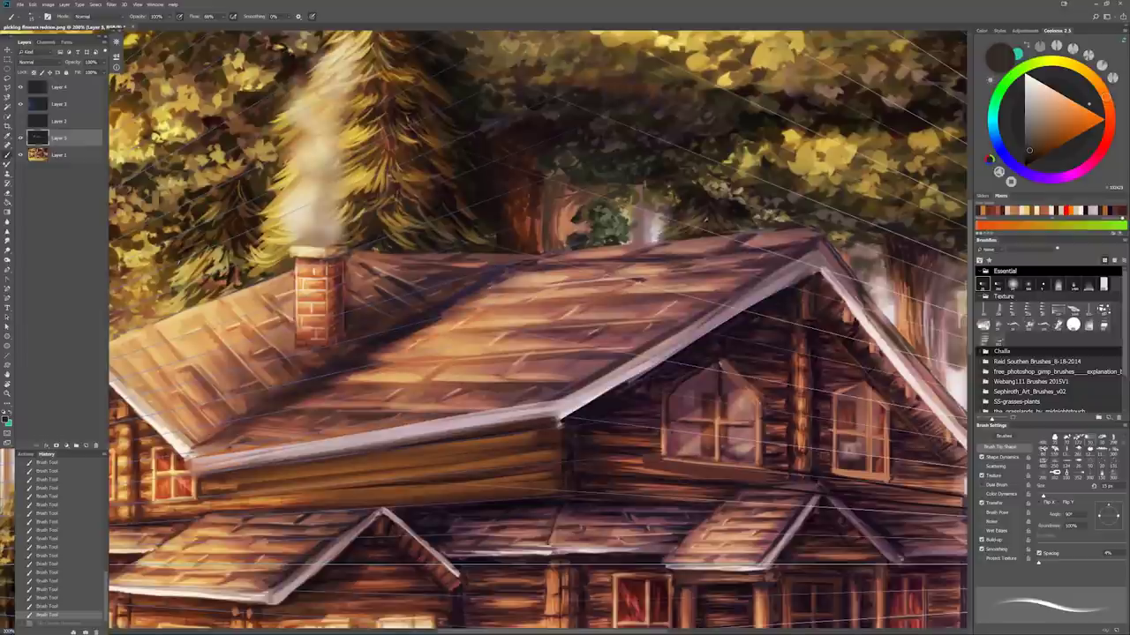
Paint sampled dark browns and foliage colours over the main roof's upper edge and the rear roof to lower the ridge along the perspective lines
left_click_drag(446, 309, 794, 231)
key("ctrl+z")
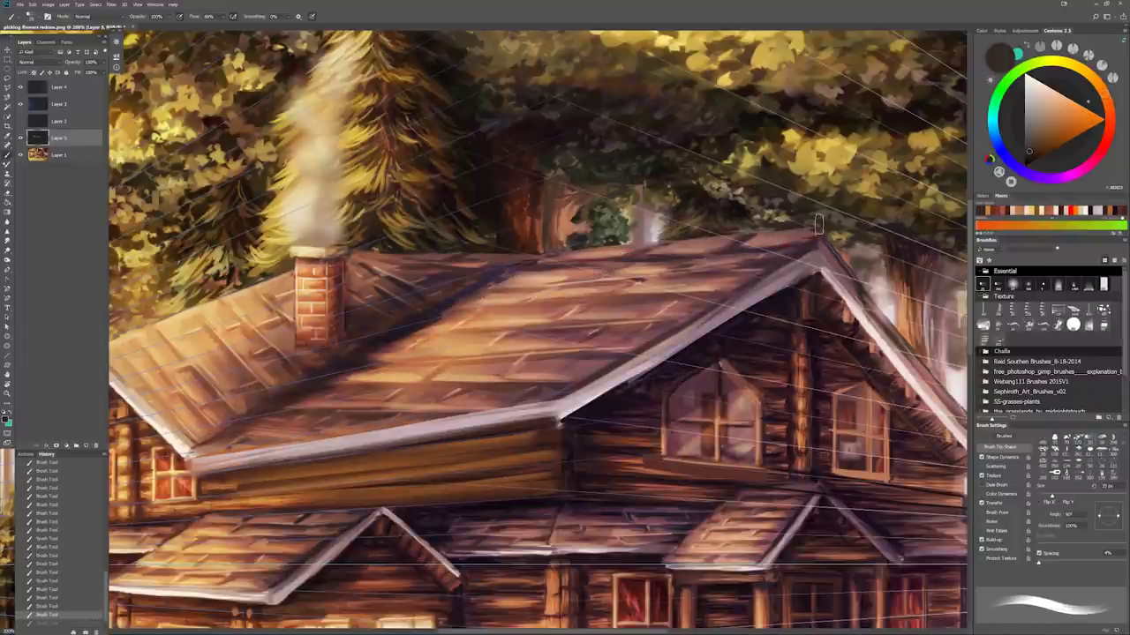
left_click_drag(770, 225, 234, 369)
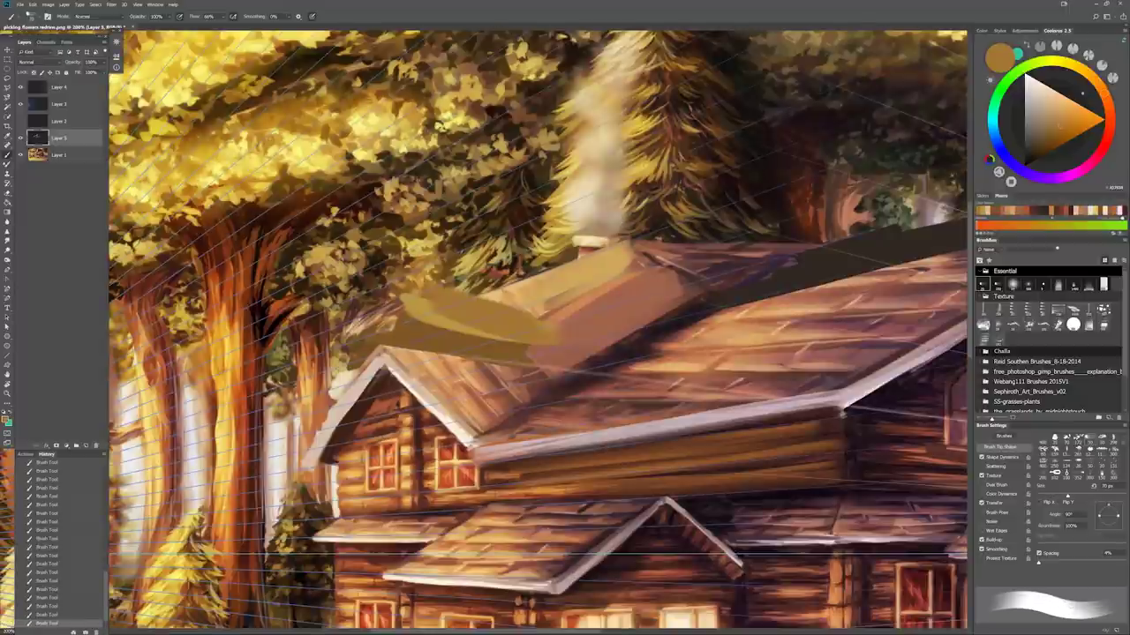
left_click_drag(384, 349, 967, 422)
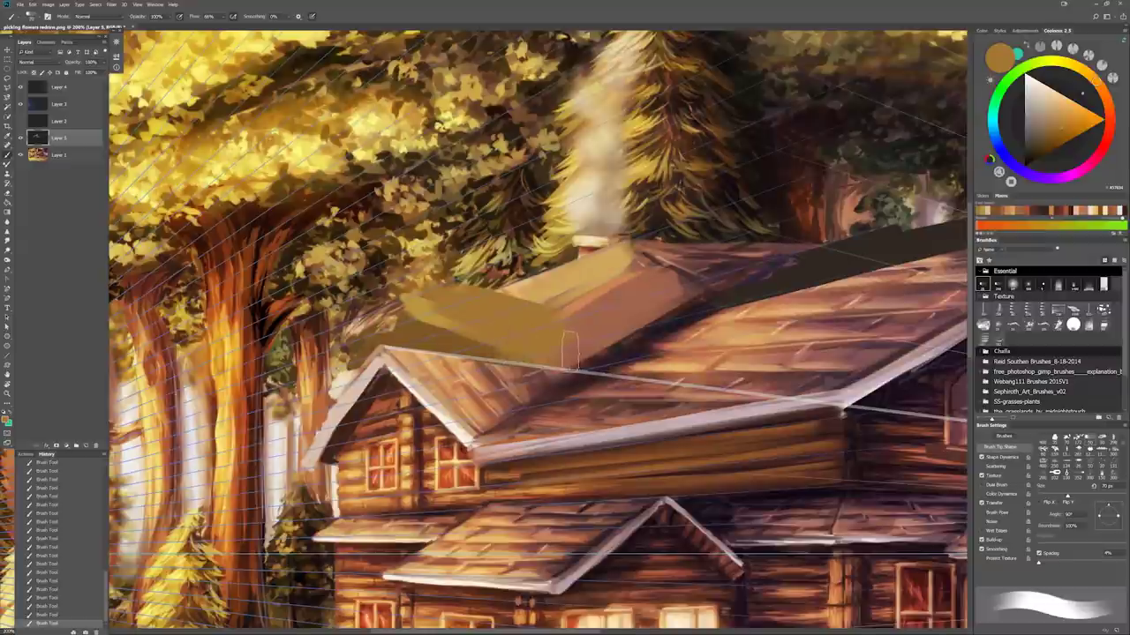
left_click_drag(670, 317, 603, 327)
mouse_move(556, 358)
left_mouse_down()
mouse_move(662, 317)
mouse_move(503, 365)
left_mouse_up()
left_click(470, 385, "alt")
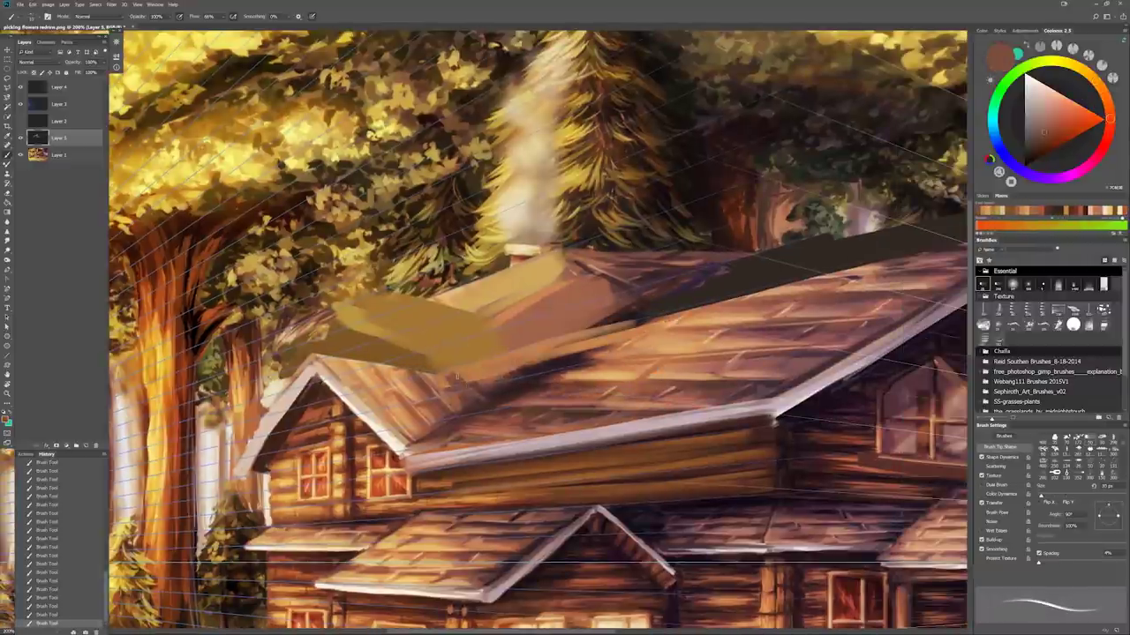
left_click(719, 214, "alt")
left_click_drag(711, 256, 642, 265)
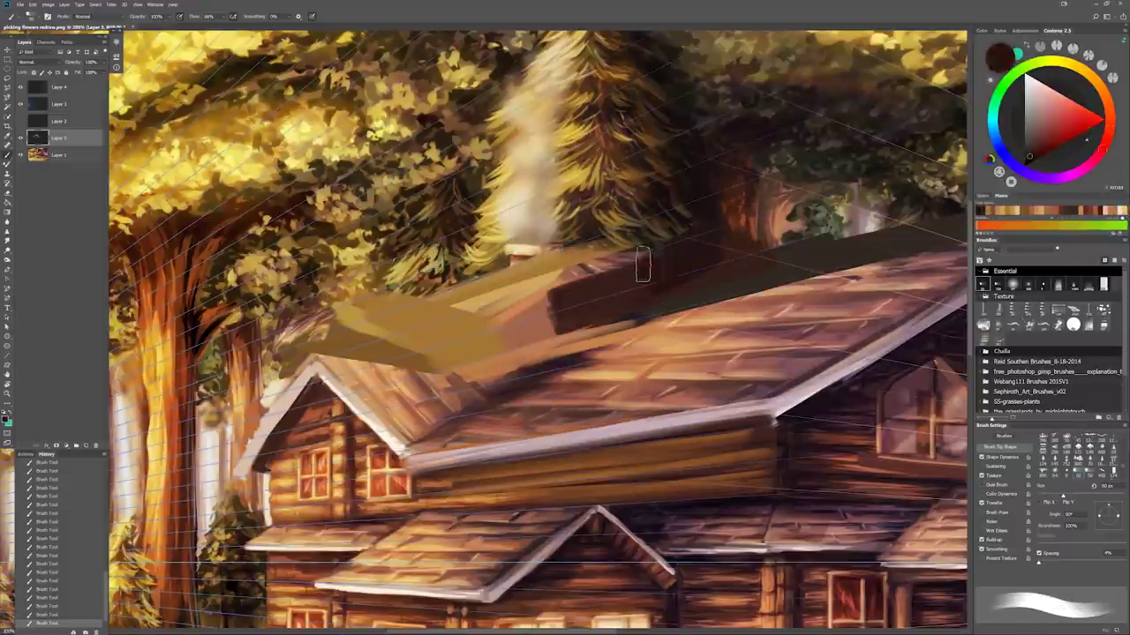
Cover the chimney and smoke with sampled foliage colours, extending the tall pine and dark undergrowth down to the new ridge
left_click(600, 275, "alt")
left_click_drag(565, 177, 520, 265)
left_click_drag(495, 212, 565, 291)
left_click(494, 300, "alt")
left_click_drag(476, 264, 375, 297)
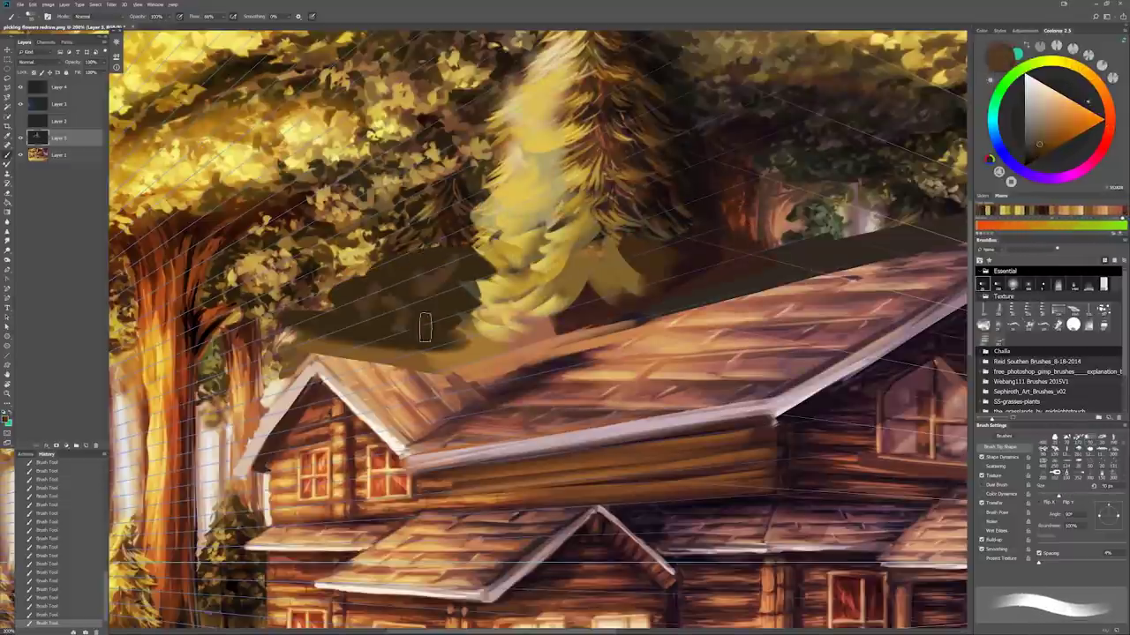
key("ctrl+minus")
left_click_drag(575, 368, 531, 335)
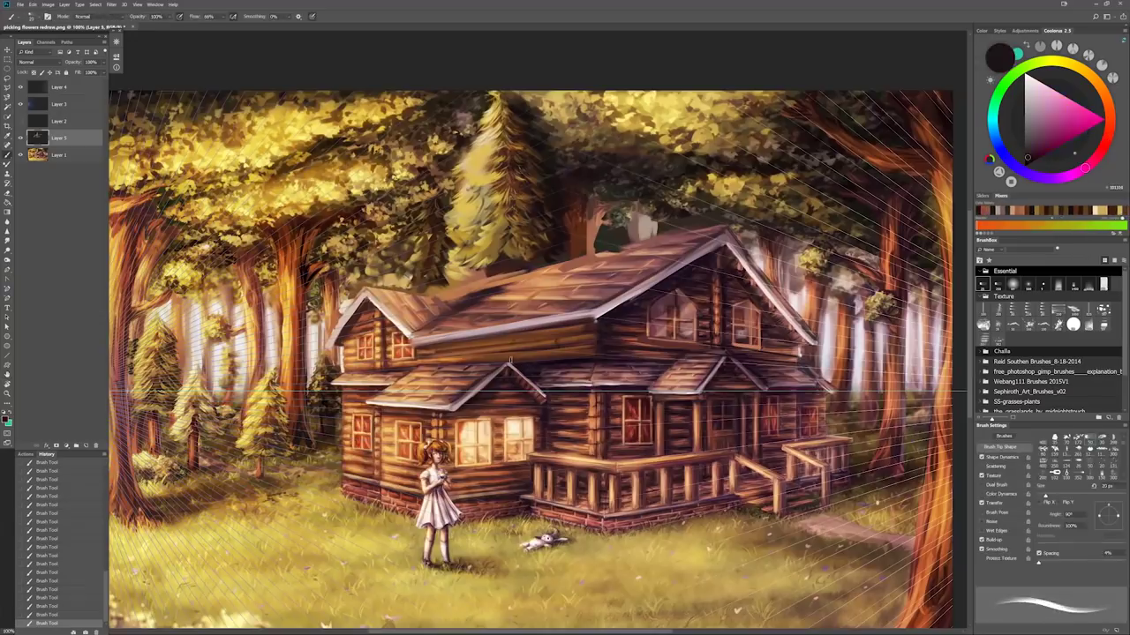
Block out the main roof's old shingles with sampled orange-brown, and repaint it and the small gable's roof in a sampled dark reddish brown
scroll(532, 334, "down", 1)
scroll(532, 335, "up", 3)
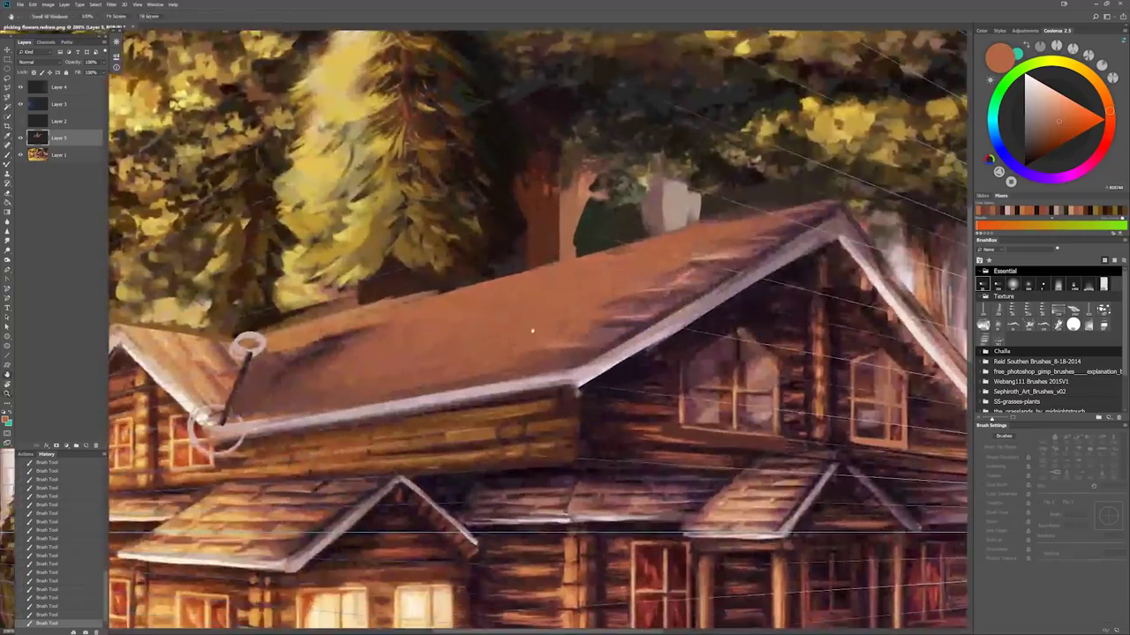
scroll(532, 329, "down", 2)
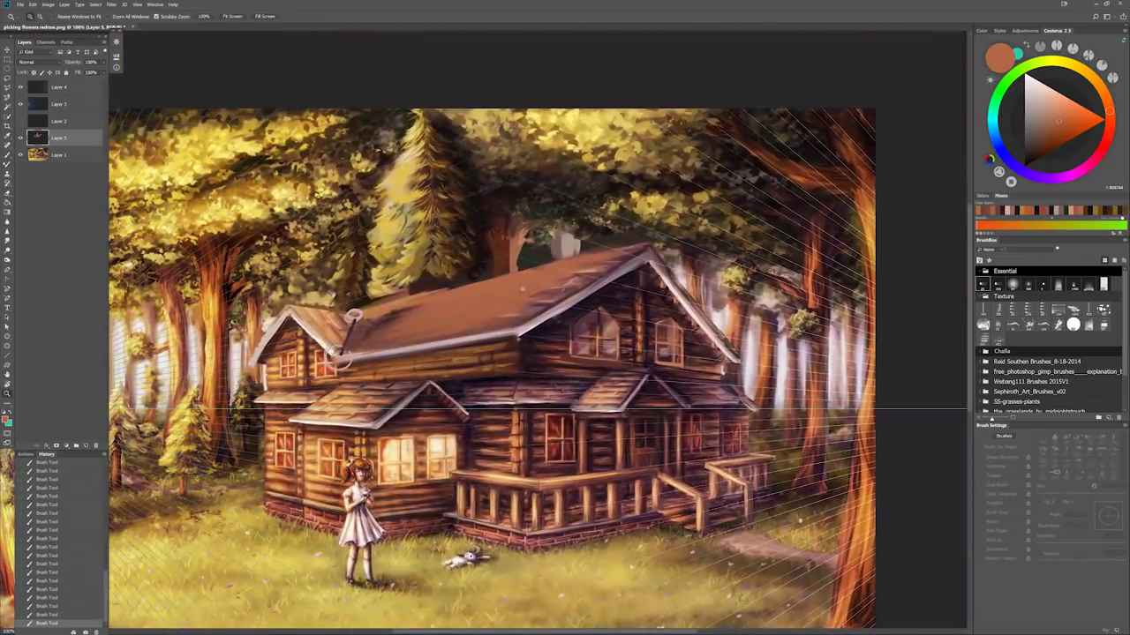
scroll(504, 310, "up", 2)
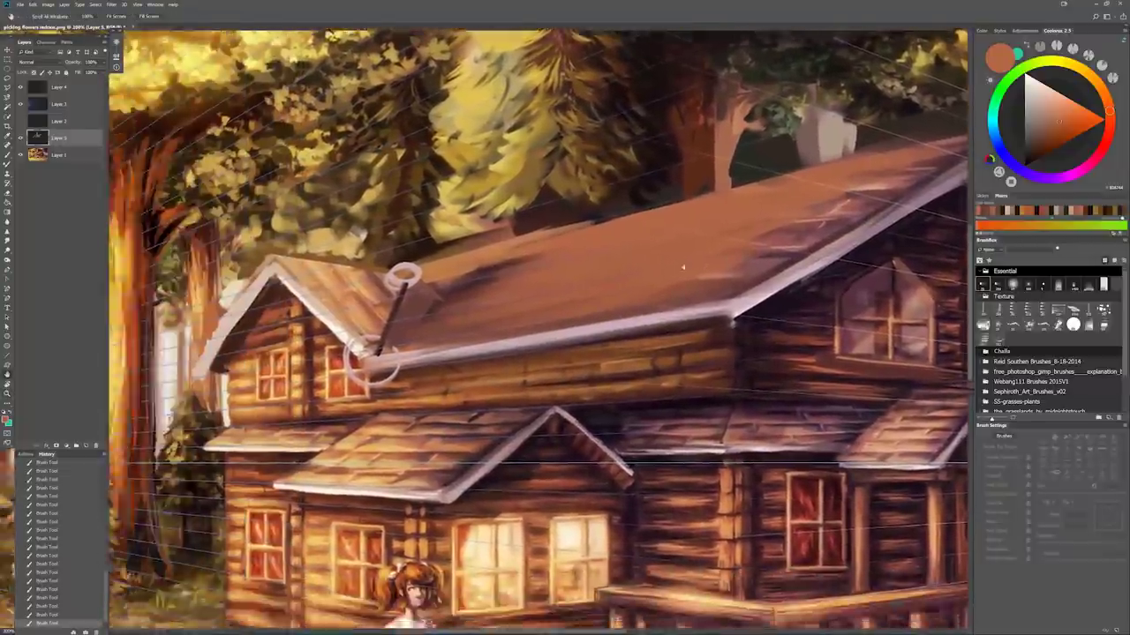
left_click_drag(682, 266, 598, 294)
scroll(606, 295, "down", 1)
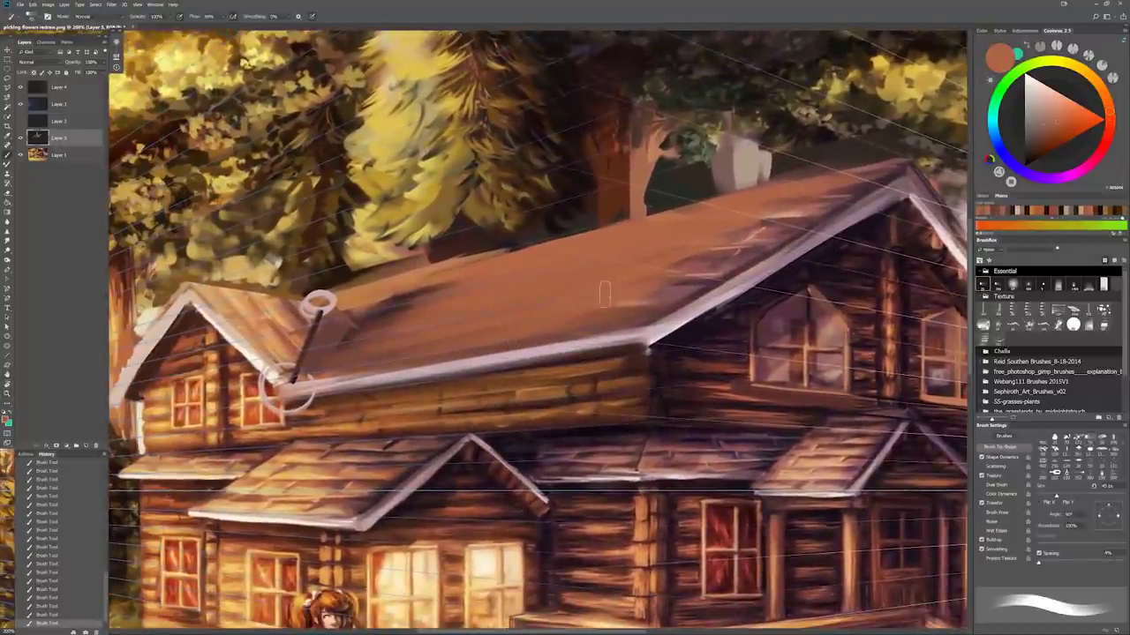
scroll(601, 282, "down", 1)
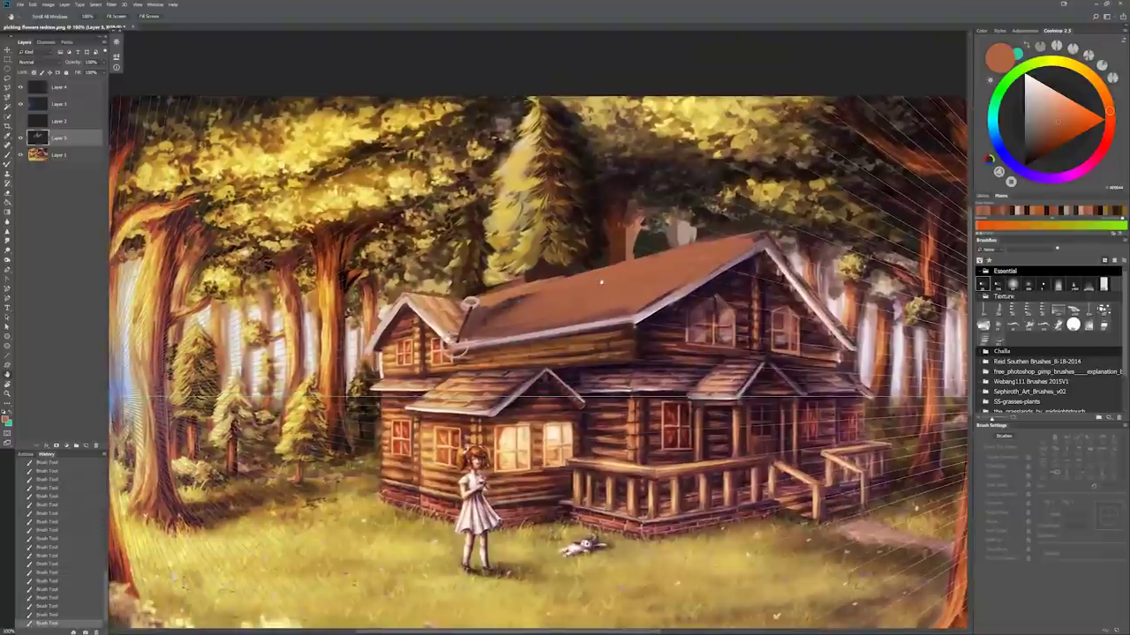
left_click_drag(601, 282, 587, 304)
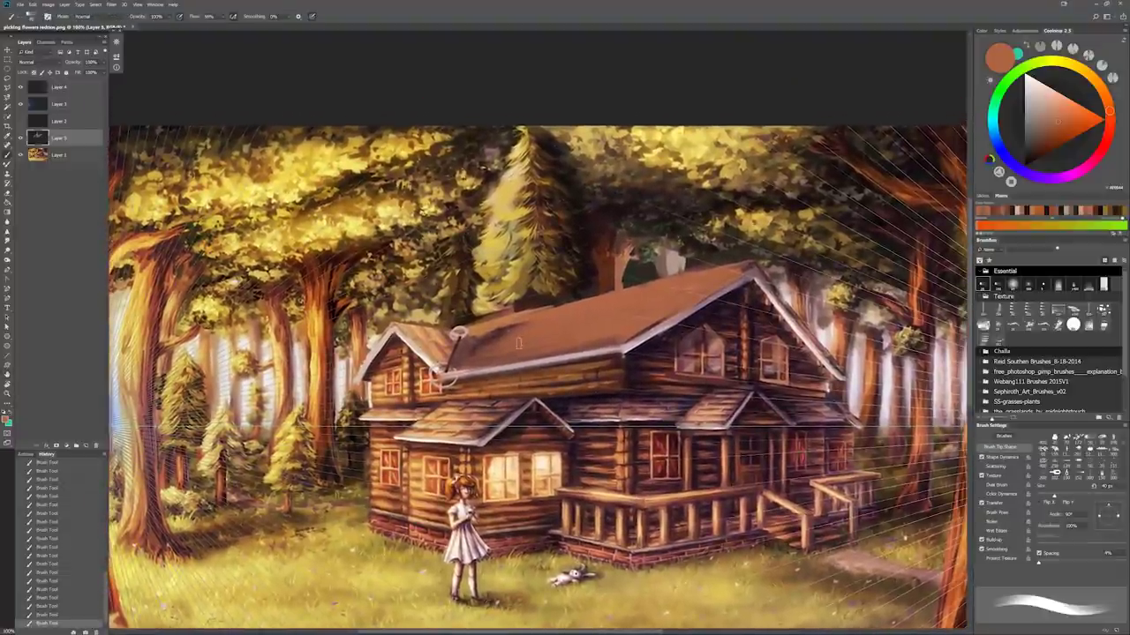
left_click(639, 402, "alt")
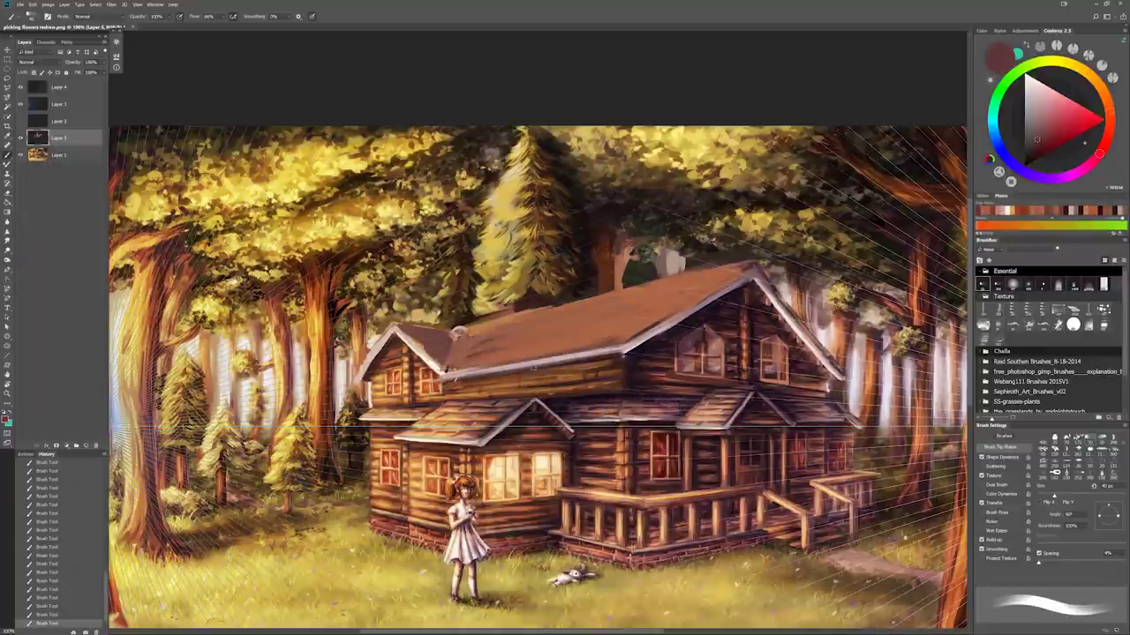
left_click_drag(454, 356, 521, 355)
left_click_drag(597, 337, 521, 353)
mouse_move(627, 322)
left_mouse_down()
mouse_move(472, 353)
mouse_move(622, 309)
mouse_move(477, 339)
left_mouse_up()
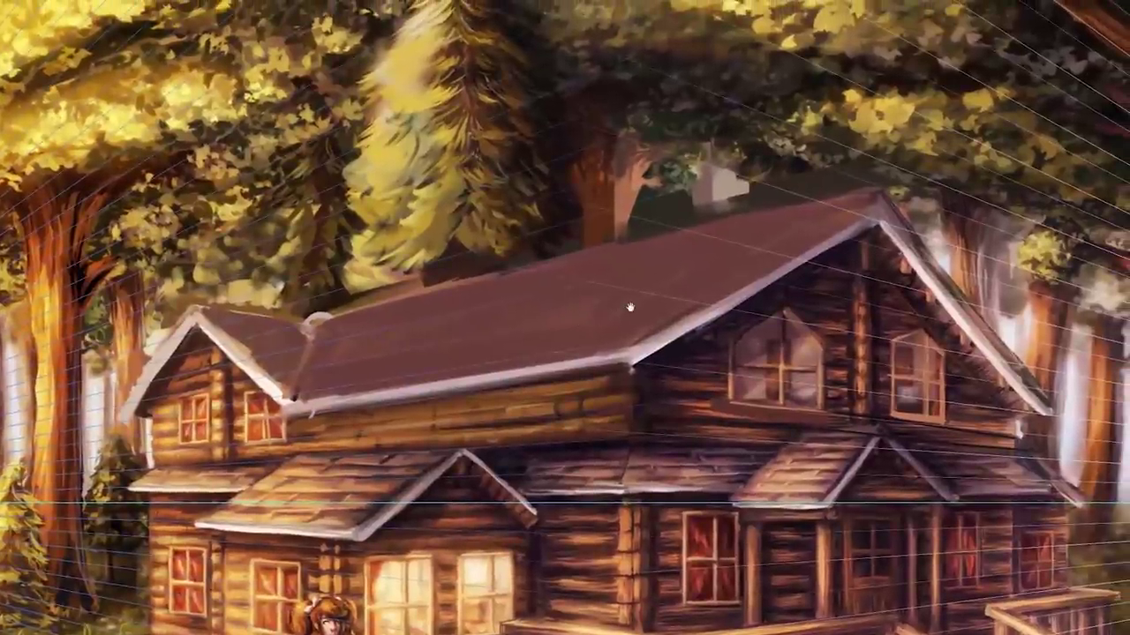
Draw dark shingle rows and seams across the main roof along the perspective lines, and smooth over the porch gable's roof in matching brown
left_click_drag(631, 307, 623, 321)
left_click(669, 372, "alt")
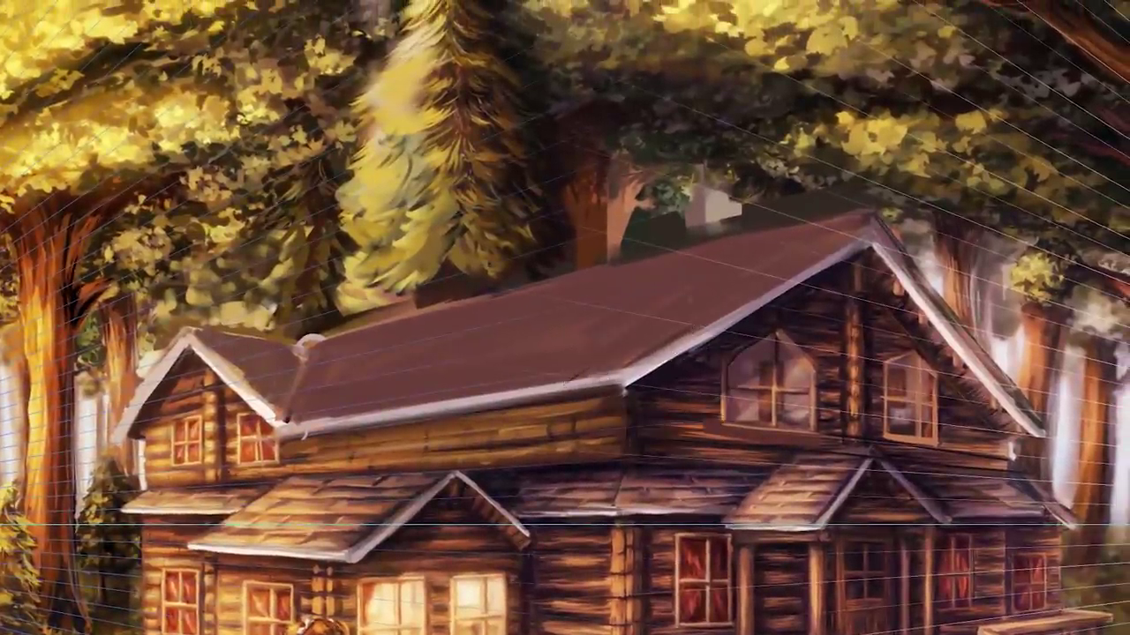
mouse_move(353, 406)
left_mouse_down()
mouse_move(609, 362)
mouse_move(688, 298)
left_mouse_up()
mouse_move(623, 378)
left_mouse_down()
mouse_move(869, 216)
mouse_move(668, 352)
left_mouse_up()
key("ctrl+z")
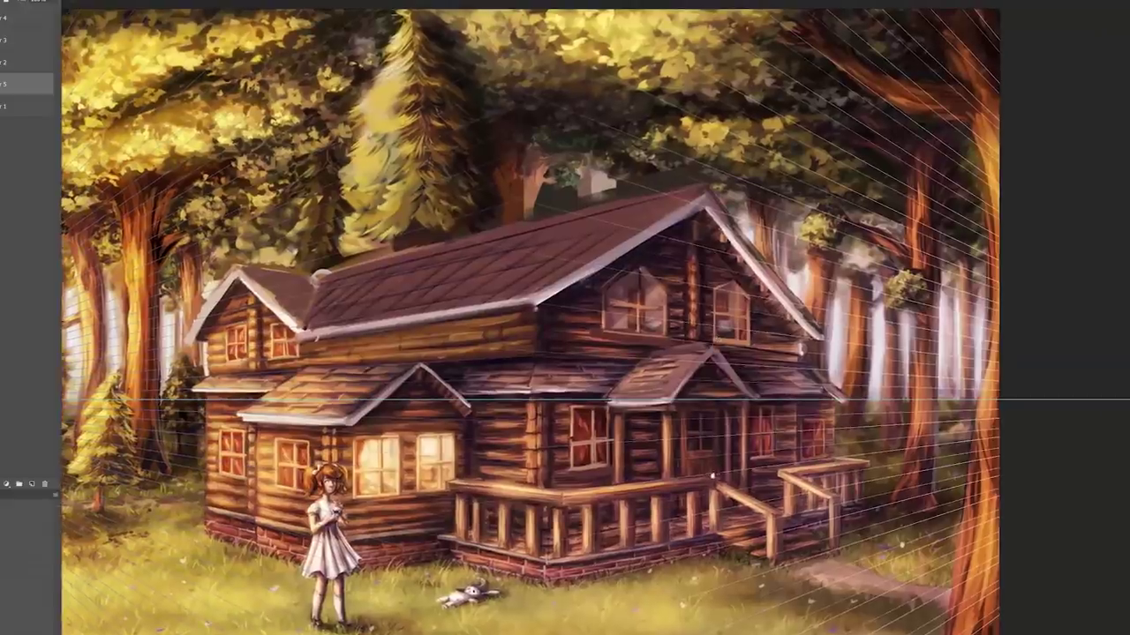
scroll(711, 475, "down", 1)
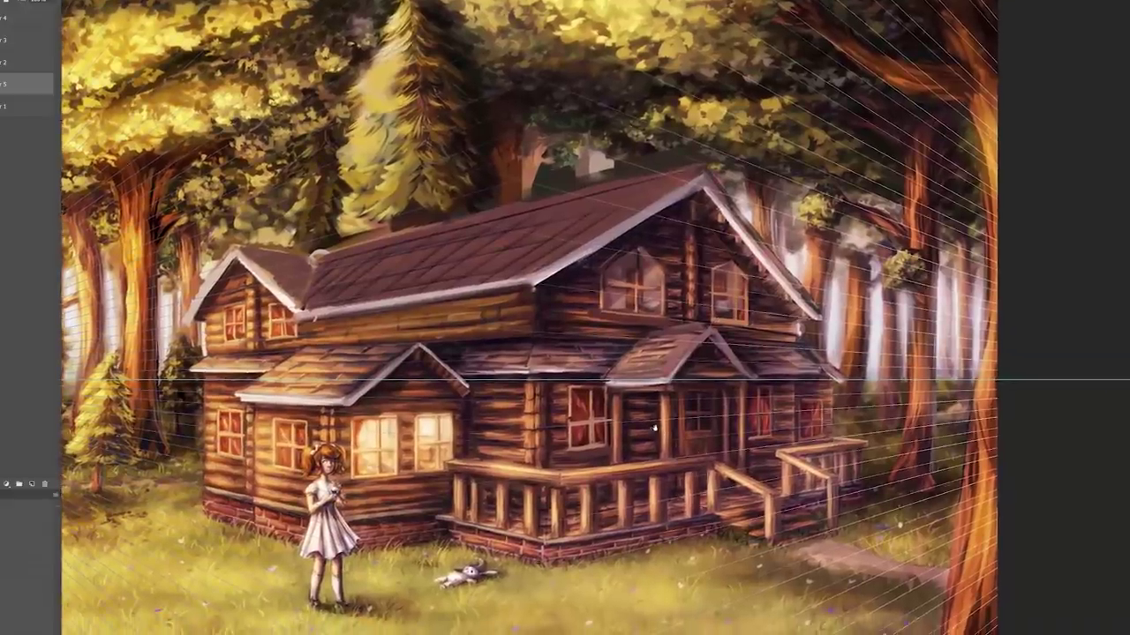
scroll(565, 492, "up", 3)
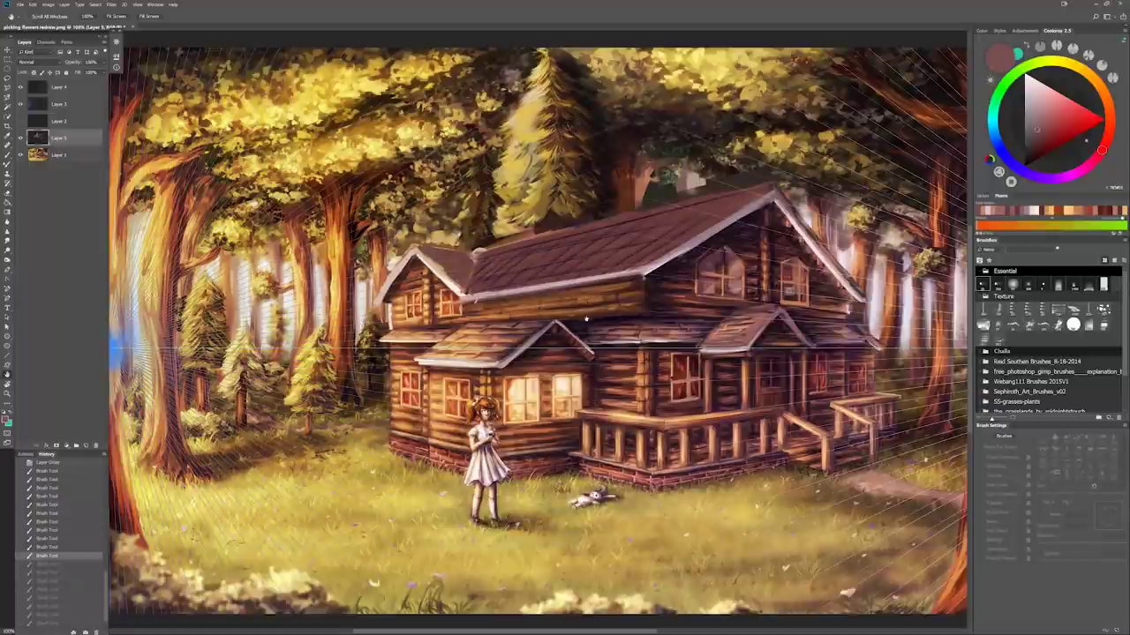
Move the cut-out girl onto the grass in front of the small pines and enlarge her slightly with Free Transform
key("z")
left_click(613, 342, "alt")
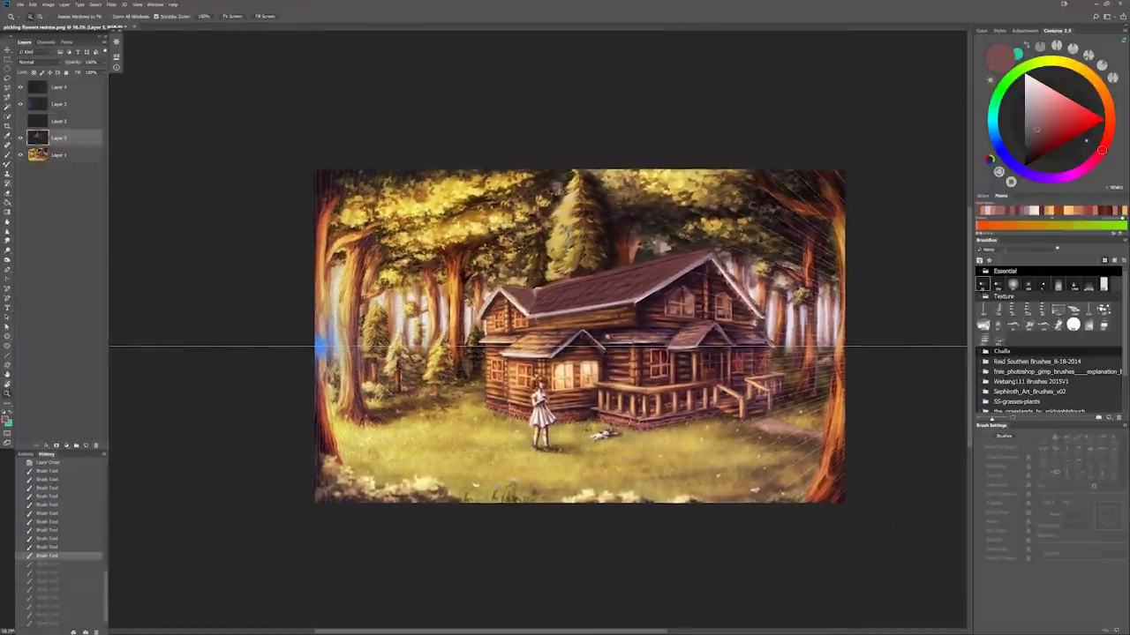
left_click(614, 343)
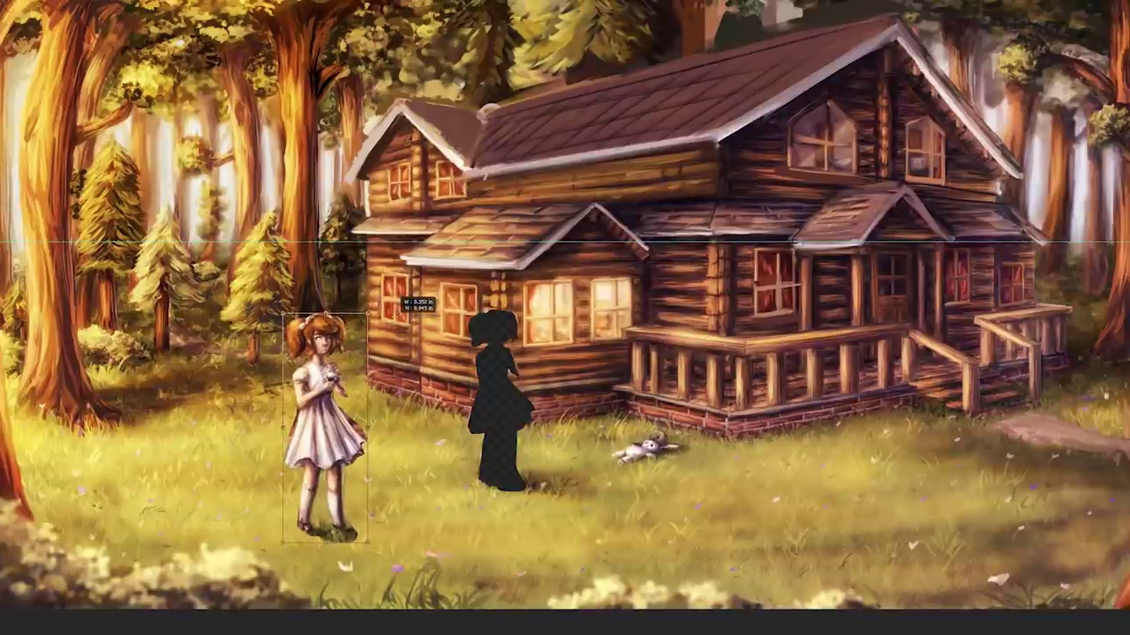
mouse_move(346, 371)
left_mouse_down()
mouse_move(499, 4)
mouse_move(537, 18)
mouse_move(332, 359)
left_mouse_up()
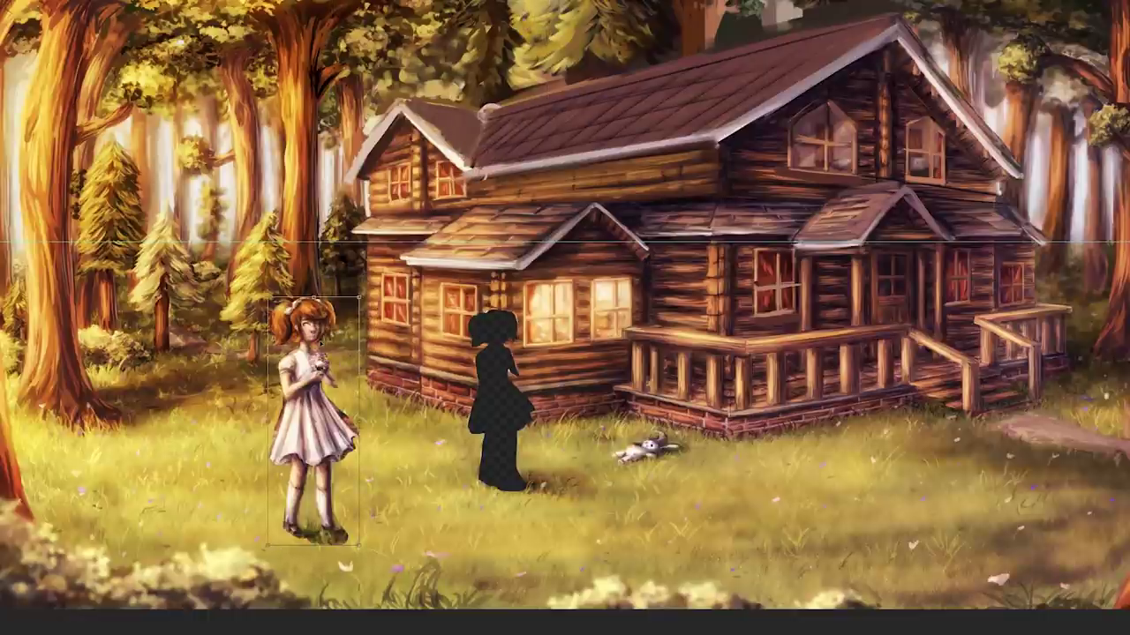
scroll(267, 331, "up", 2)
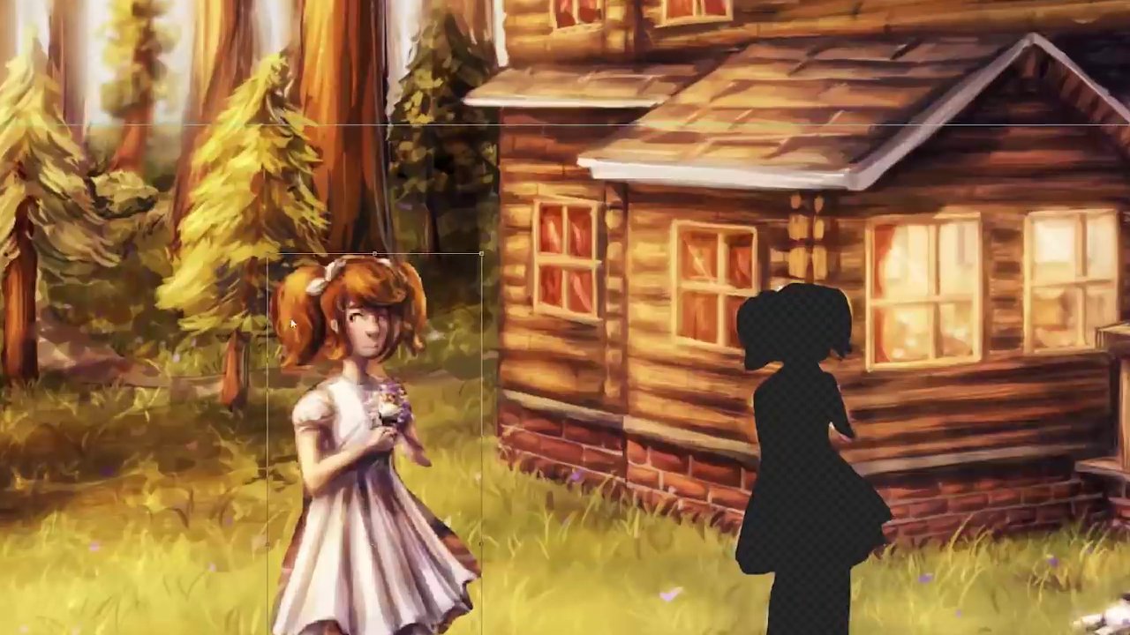
mouse_move(418, 275)
left_mouse_down()
mouse_move(441, 276)
mouse_move(432, 277)
left_mouse_up()
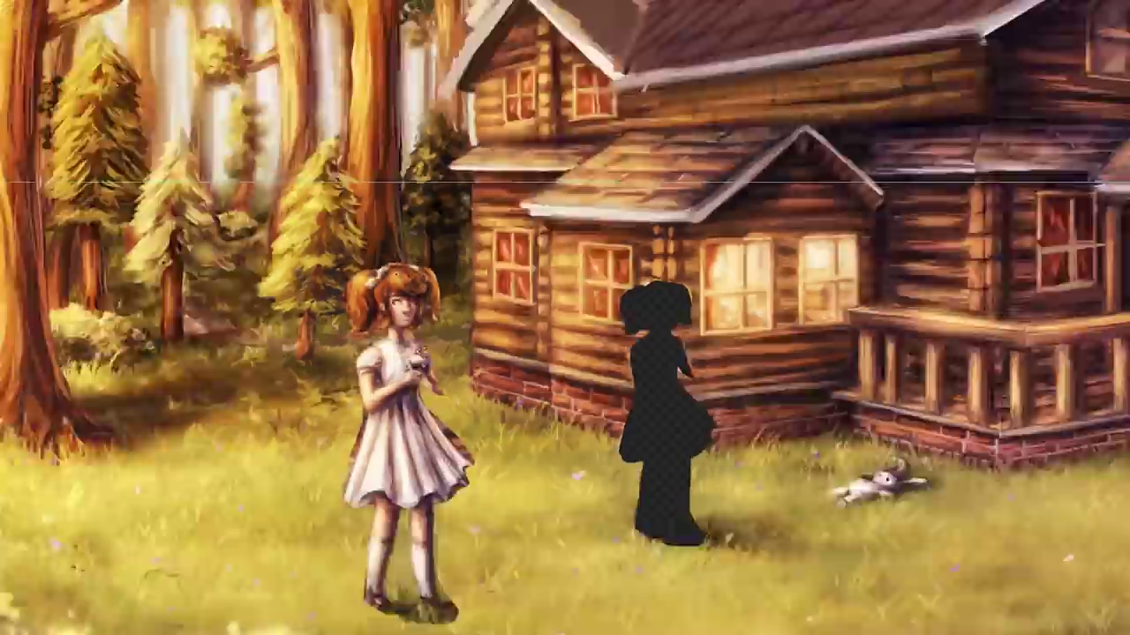
Fill the gap left by the girl with logs, bricks and grass using the Mixer Brush, rebuilding the bay's lower corner
scroll(442, 273, "down", 3)
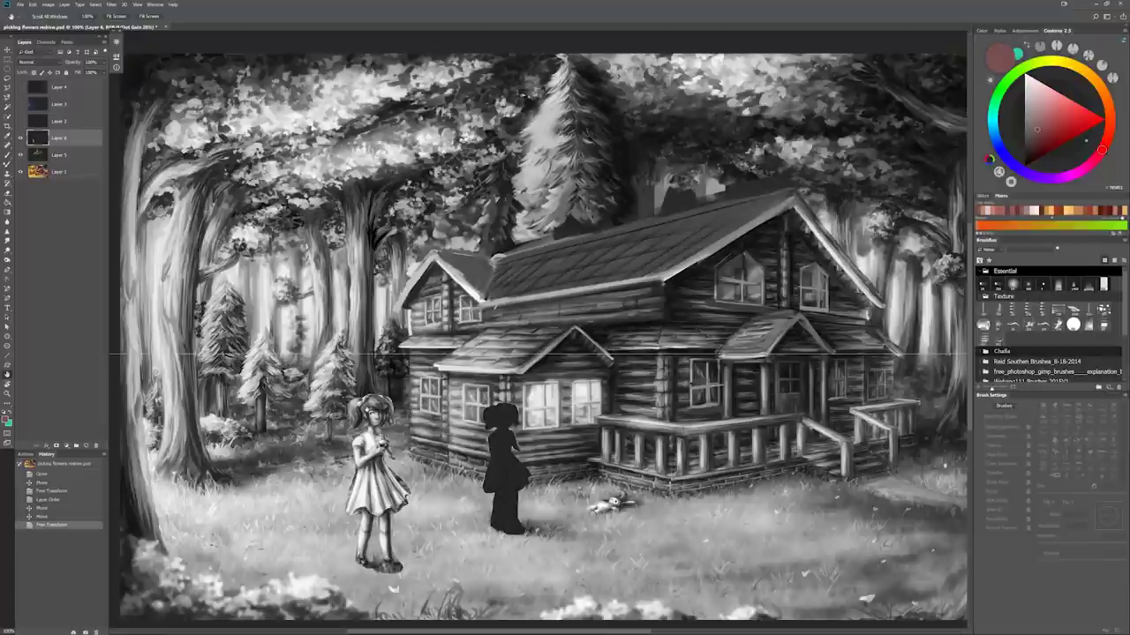
scroll(538, 345, "up", 1)
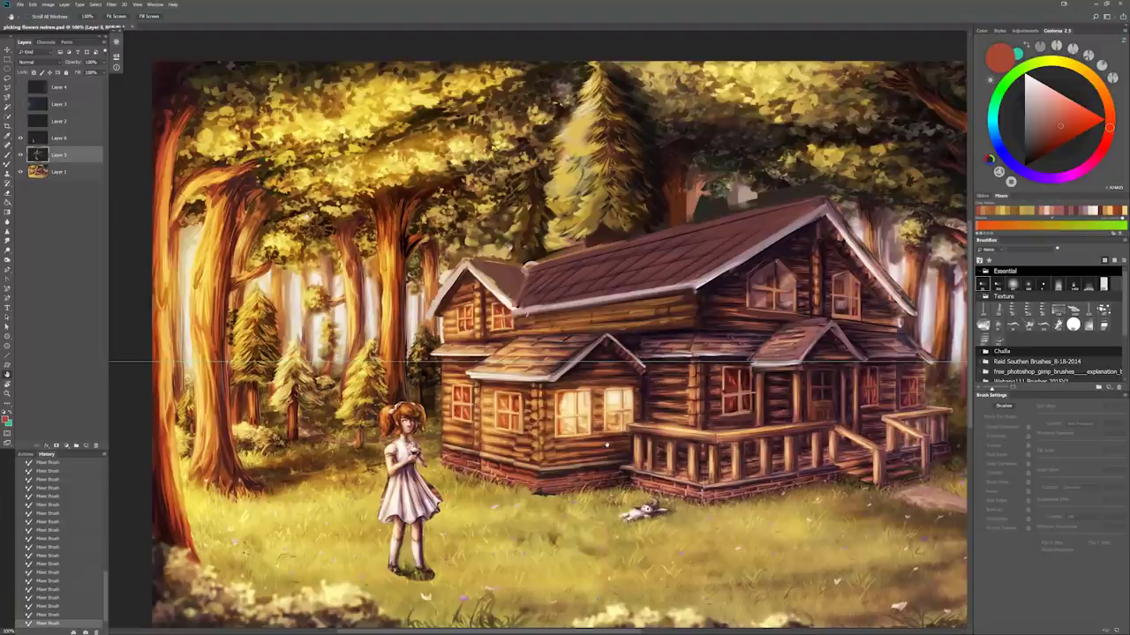
left_click_drag(539, 345, 529, 336)
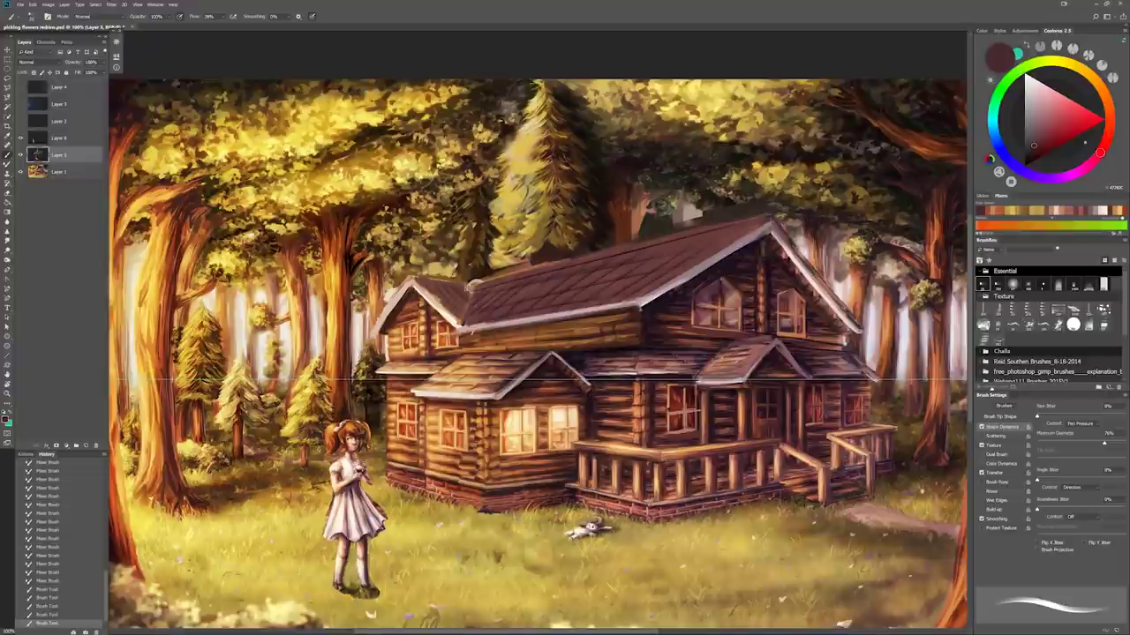
left_click(518, 300, "alt")
left_click_drag(530, 362, 738, 415)
key("ctrl+z")
left_click_drag(131, 275, 580, 406)
left_click_drag(514, 314, 576, 399)
key("ctrl+alt+z")
key("ctrl+alt+z")
key("space")
left_click_drag(650, 385, 686, 376)
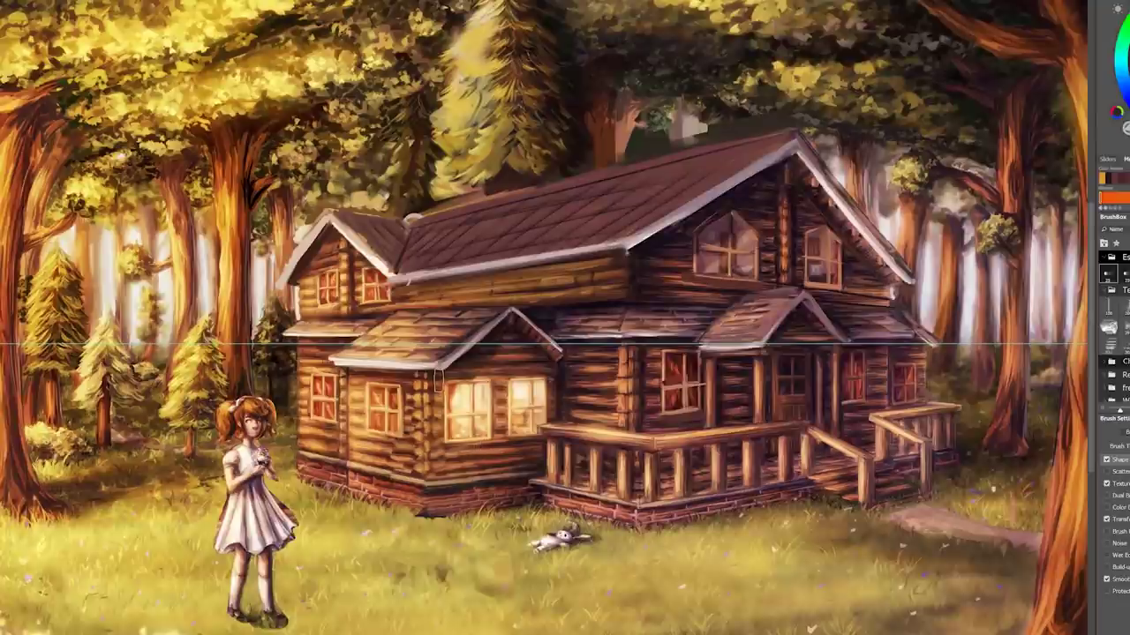
Outline the cabin's shaded front faces with a thick orange brush stroke, and undo it
mouse_move(436, 378)
left_mouse_down()
mouse_move(442, 485)
mouse_move(609, 488)
mouse_move(843, 454)
mouse_move(650, 252)
mouse_move(614, 313)
mouse_move(512, 331)
mouse_move(466, 369)
left_mouse_up()
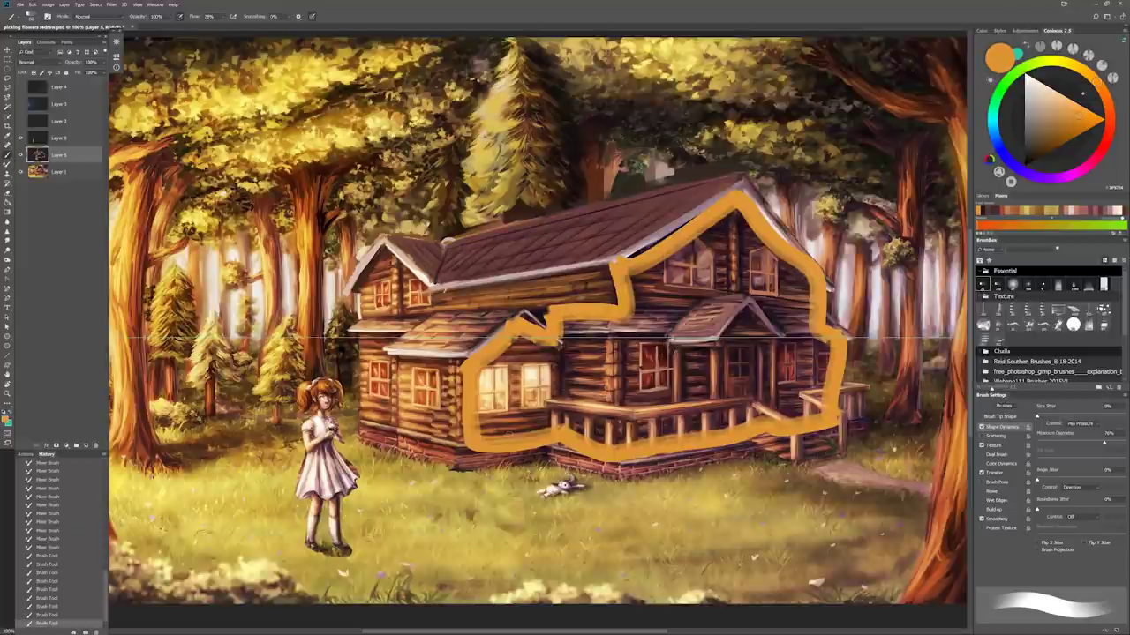
key("ctrl+z")
mouse_move(490, 421)
left_mouse_down()
mouse_move(505, 437)
mouse_move(437, 430)
left_mouse_up()
mouse_move(471, 371)
left_mouse_down()
mouse_move(467, 394)
mouse_move(460, 361)
mouse_move(442, 359)
mouse_move(472, 379)
mouse_move(481, 373)
left_mouse_up()
Lasso the cabin's shaded front faces and shift their hue using Hue/Saturation with Colorize on and saturation 25
key("l")
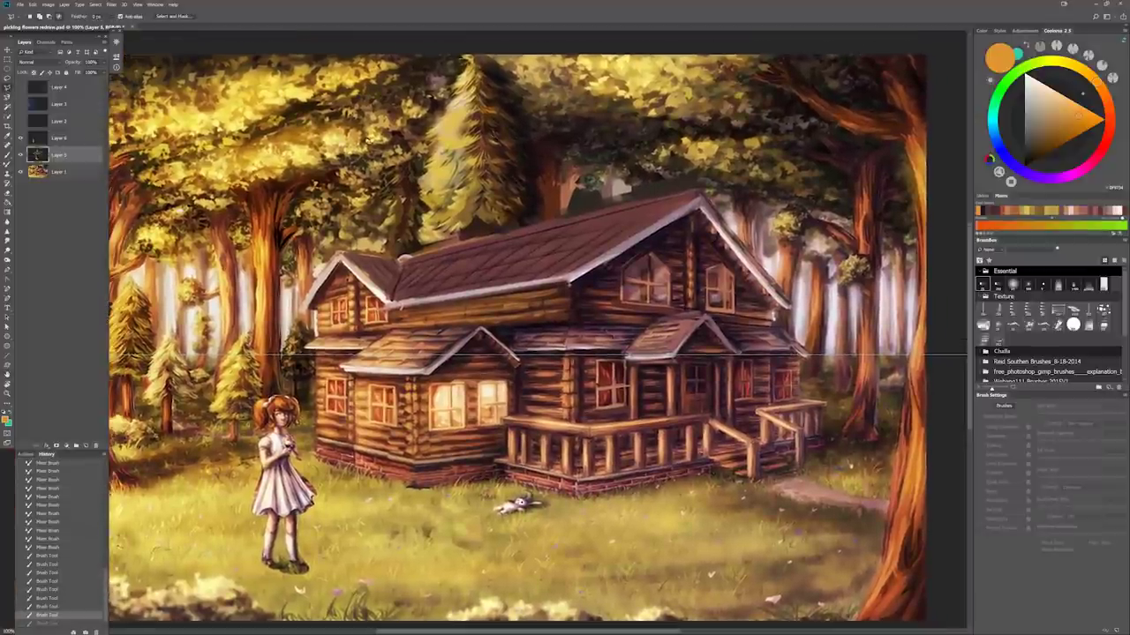
key("ctrl+y")
left_click_drag(445, 400, 494, 395)
key("ctrl+y")
key("l")
mouse_move(459, 370)
left_mouse_down()
mouse_move(621, 388)
mouse_move(620, 281)
left_mouse_up()
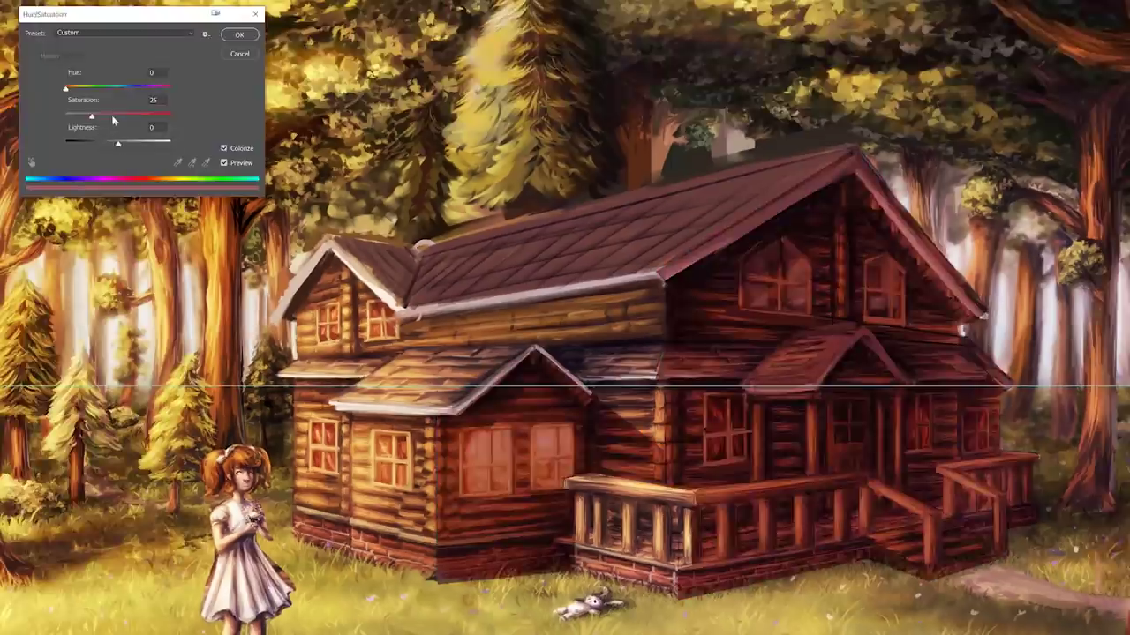
left_click_drag(77, 90, 138, 98)
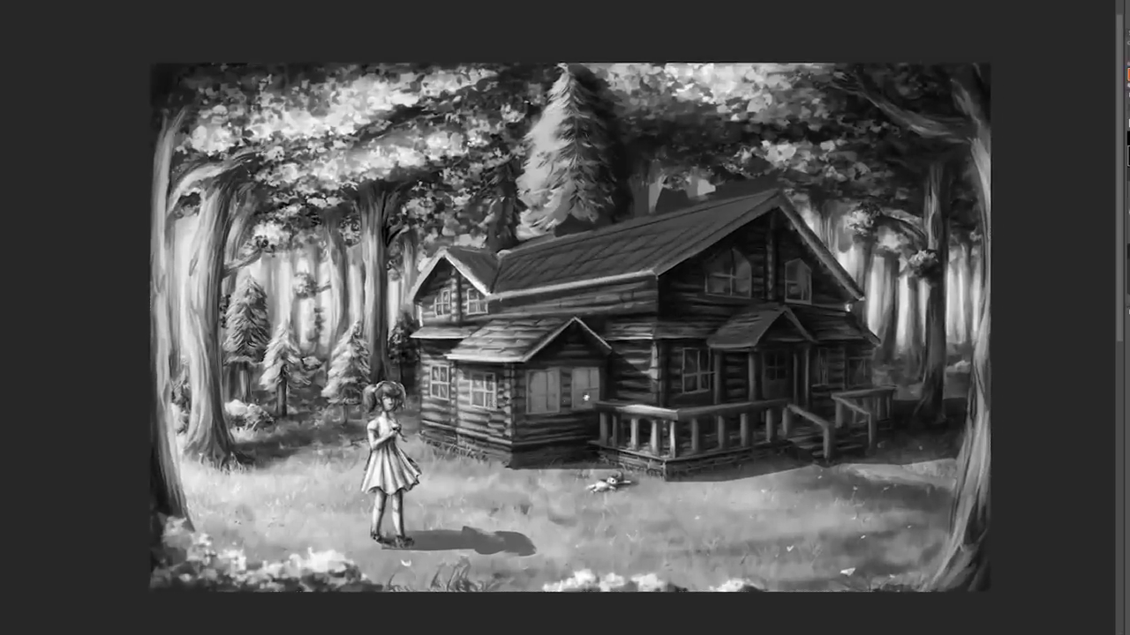
Crop the cabin painting to cut off the large framing tree on the right, extending the canvas slightly past the left edge
key("ctrl+t")
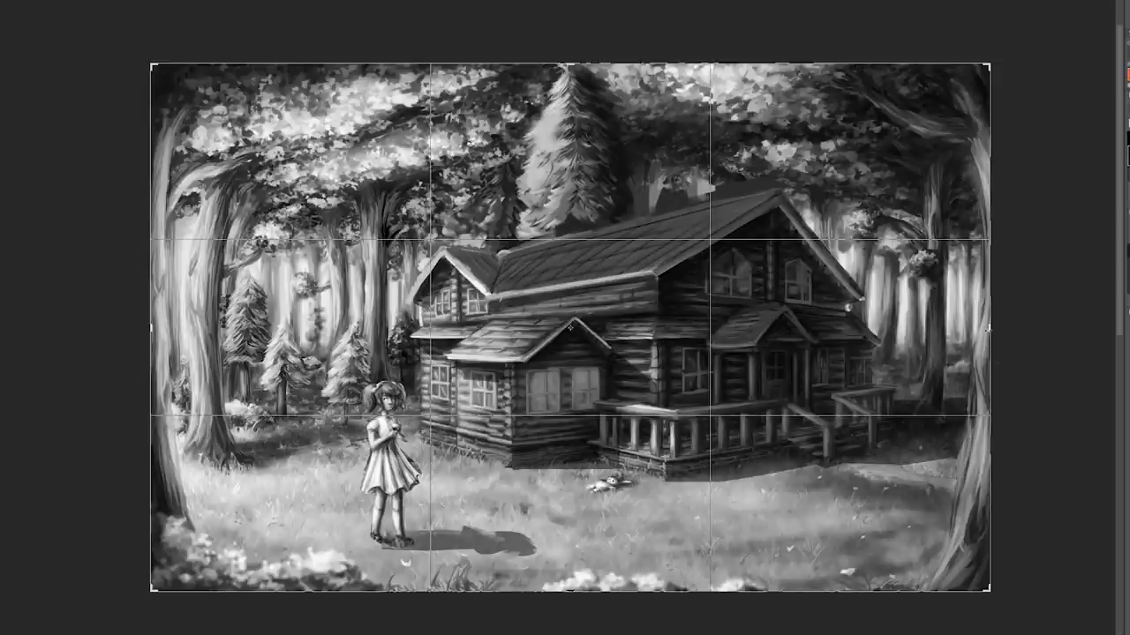
left_click_drag(990, 326, 952, 328)
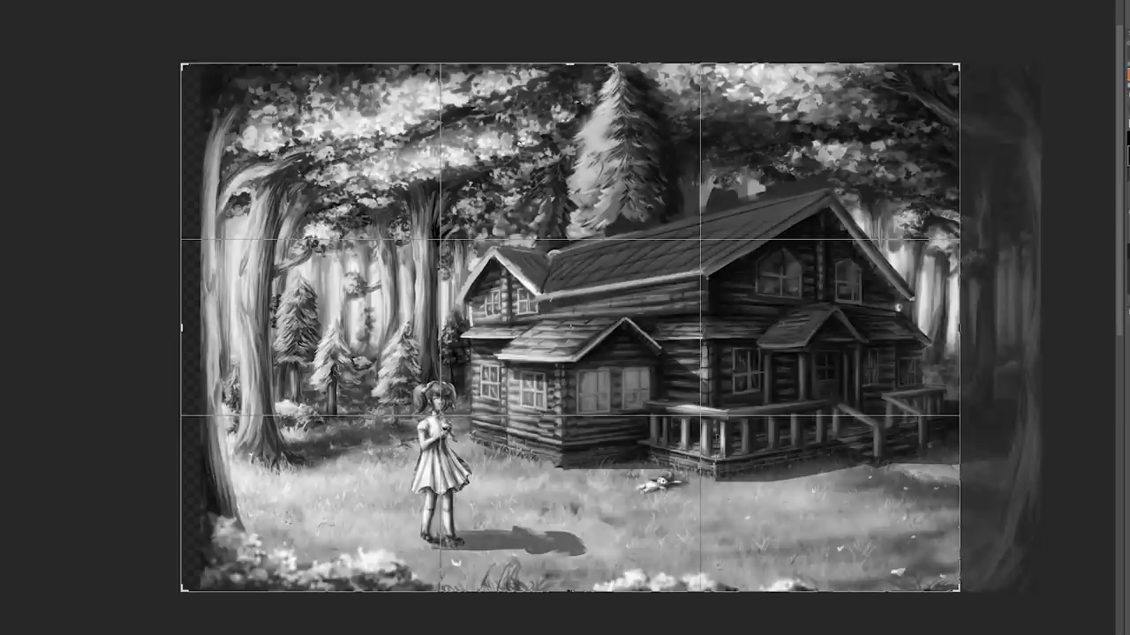
left_click_drag(178, 330, 172, 333)
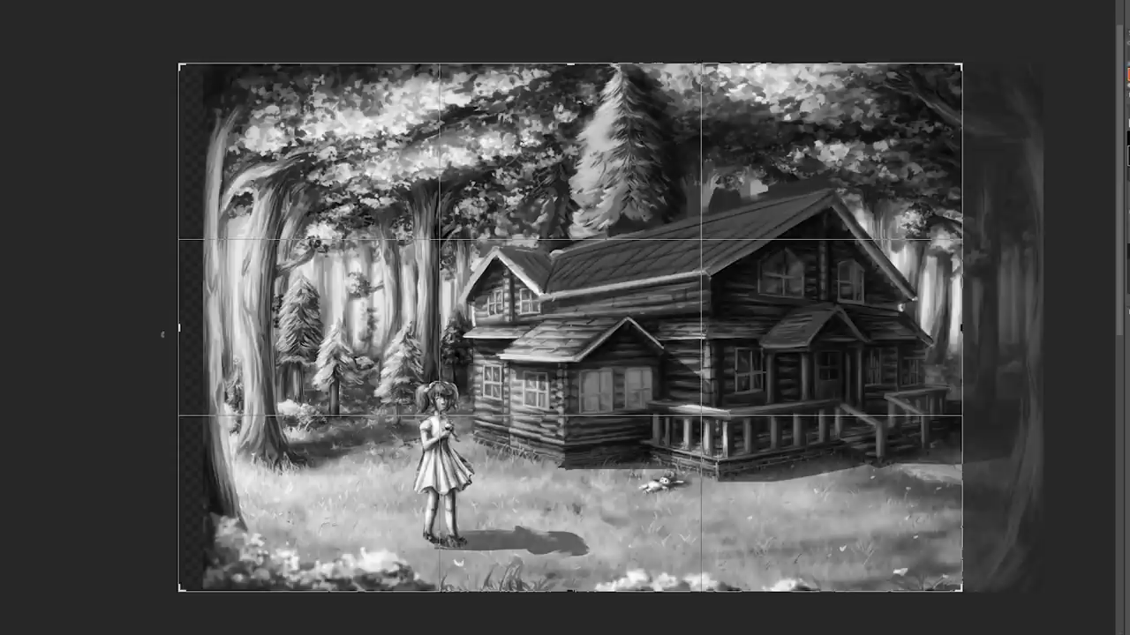
left_click_drag(177, 328, 191, 327)
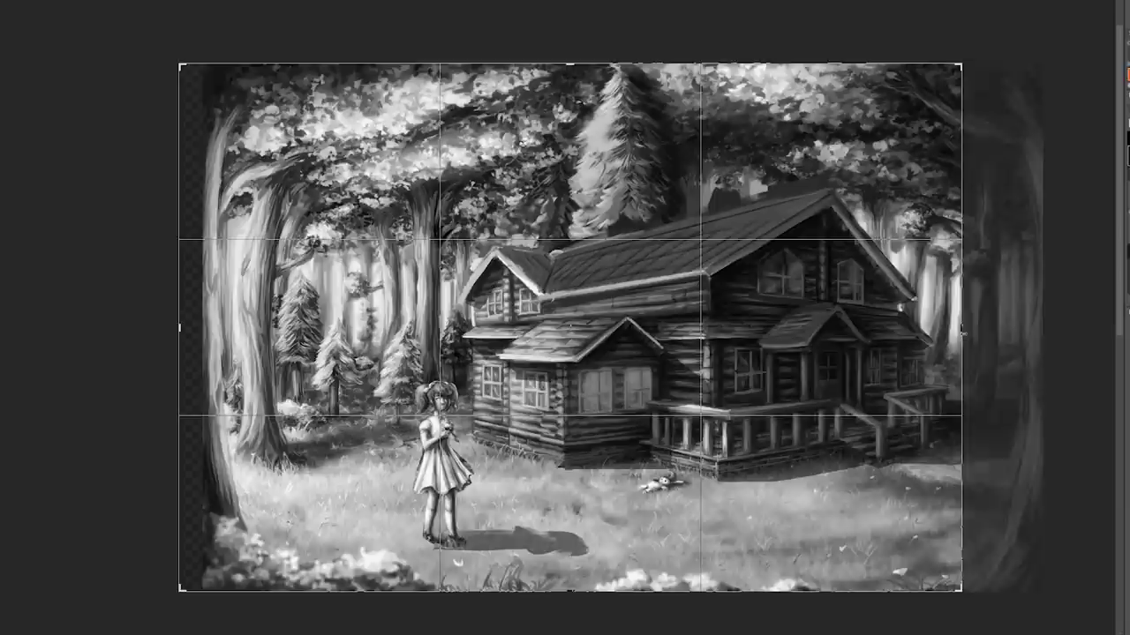
left_click_drag(951, 328, 971, 328)
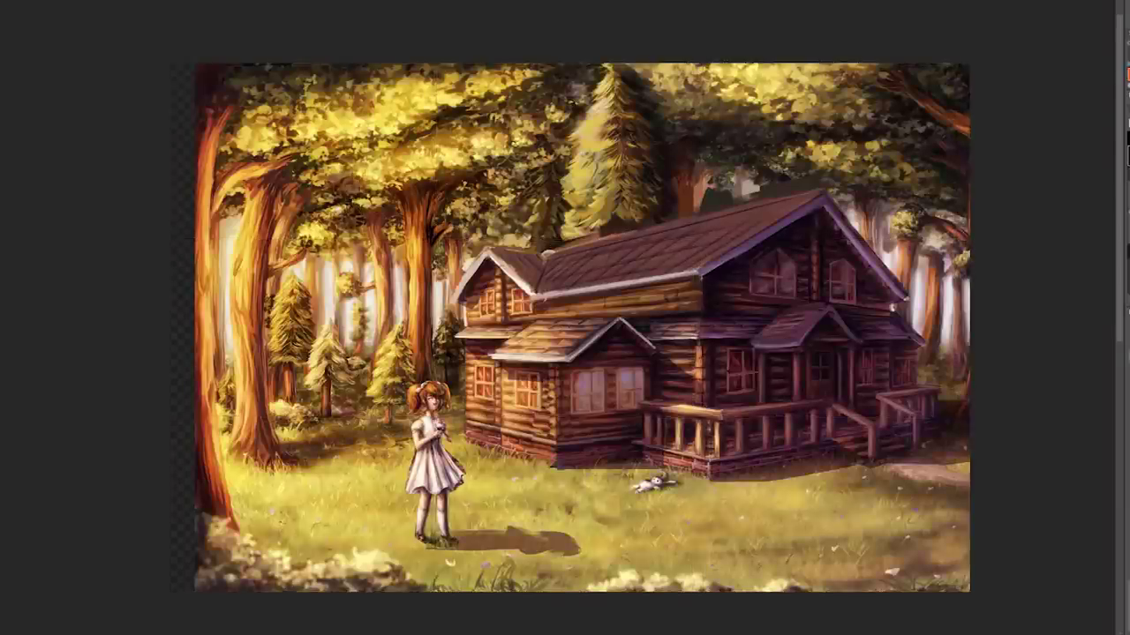
Darken the leaf canopy above the left trees with broad brush strokes and paint a warm glow between the background trunks
key("ctrl+shift+u")
mouse_move(547, 97)
left_mouse_down()
mouse_move(397, 136)
mouse_move(505, 116)
mouse_move(445, 105)
mouse_move(441, 91)
left_mouse_up()
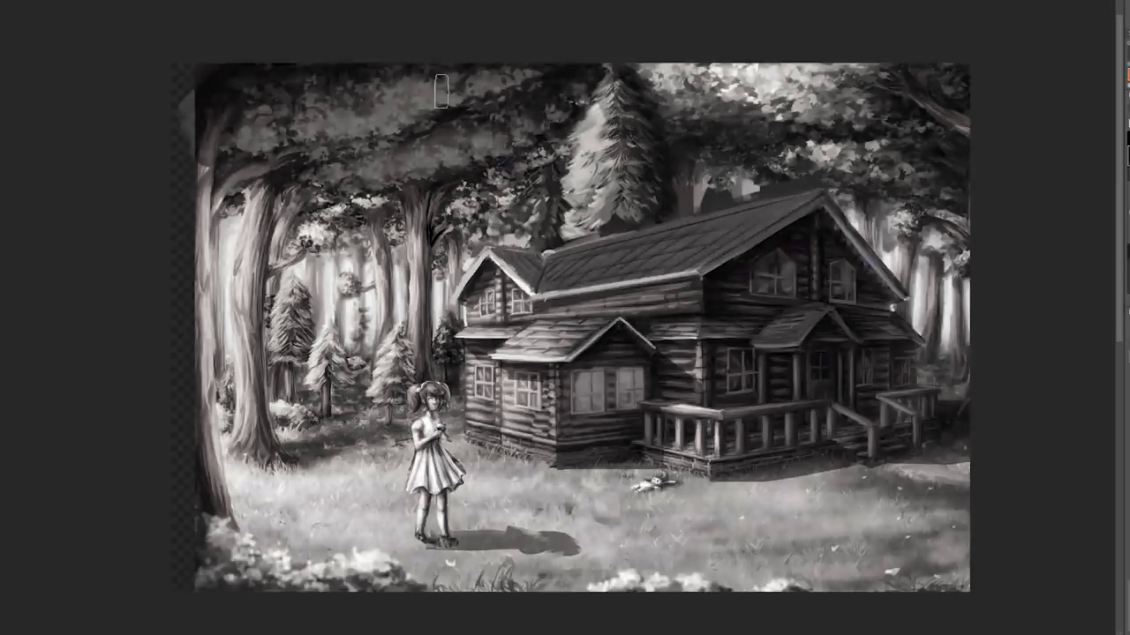
key("ctrl+z")
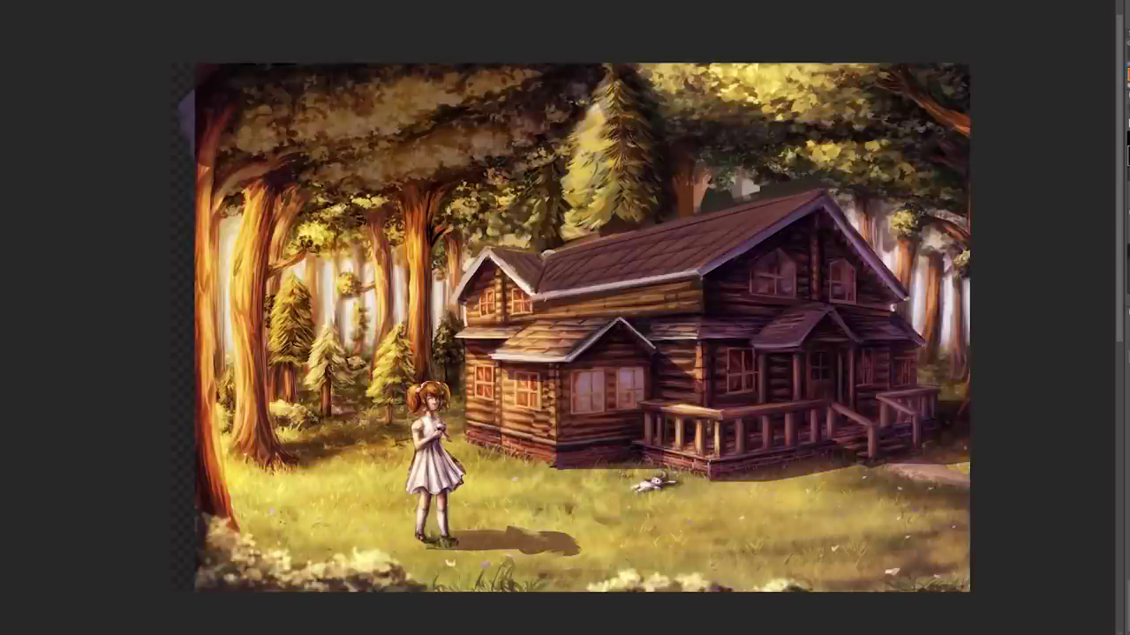
key("ctrl+z")
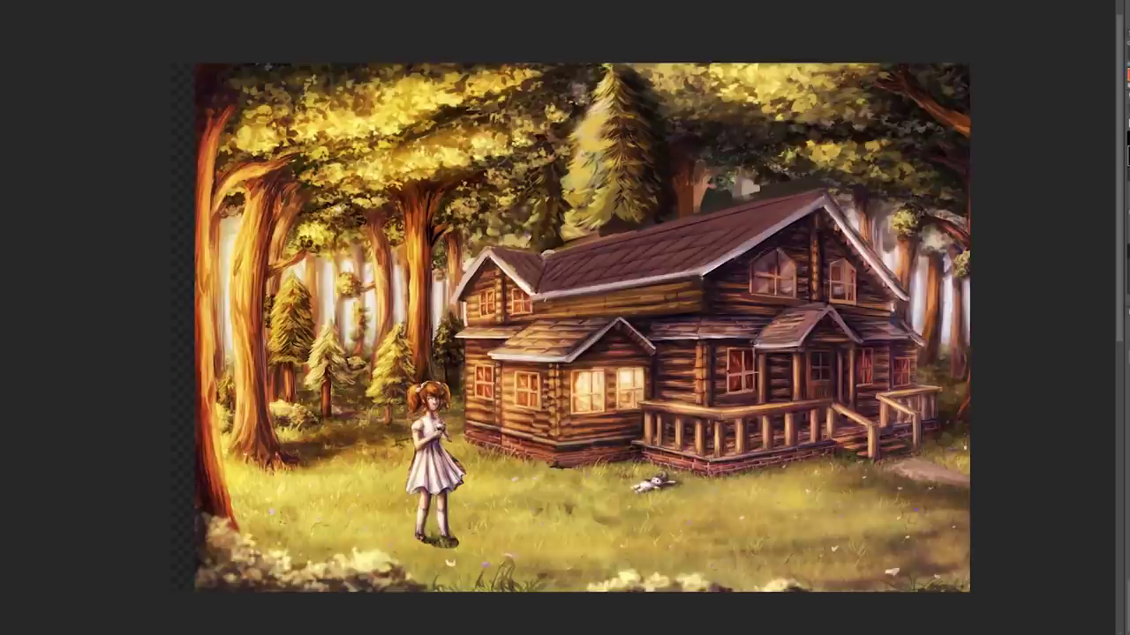
key("ctrl+shift+z")
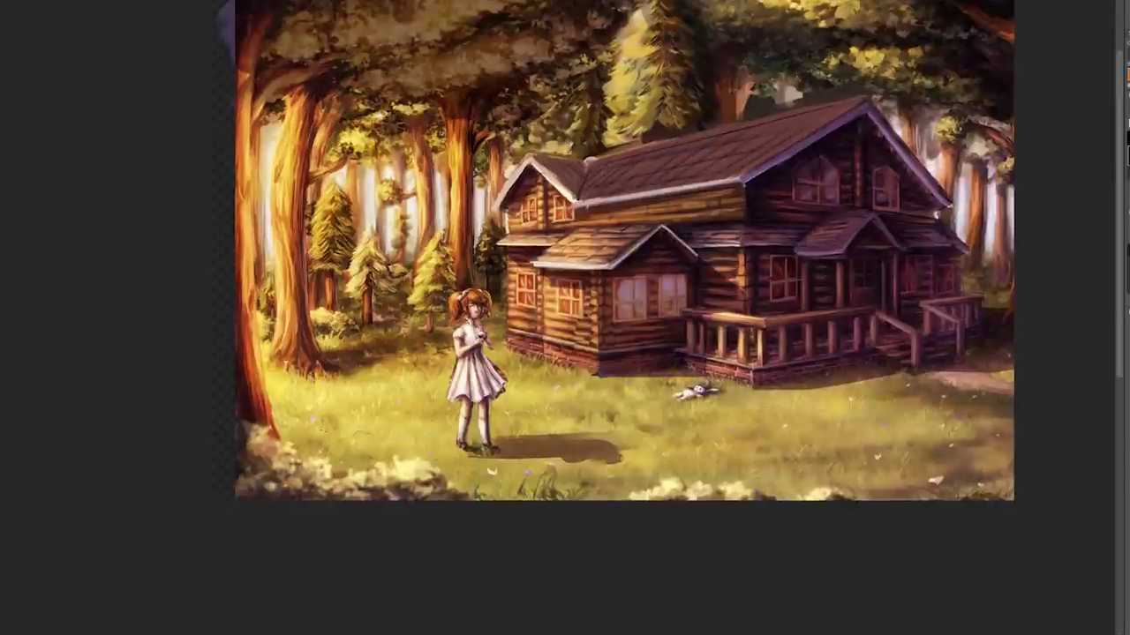
scroll(481, 287, "up", 3)
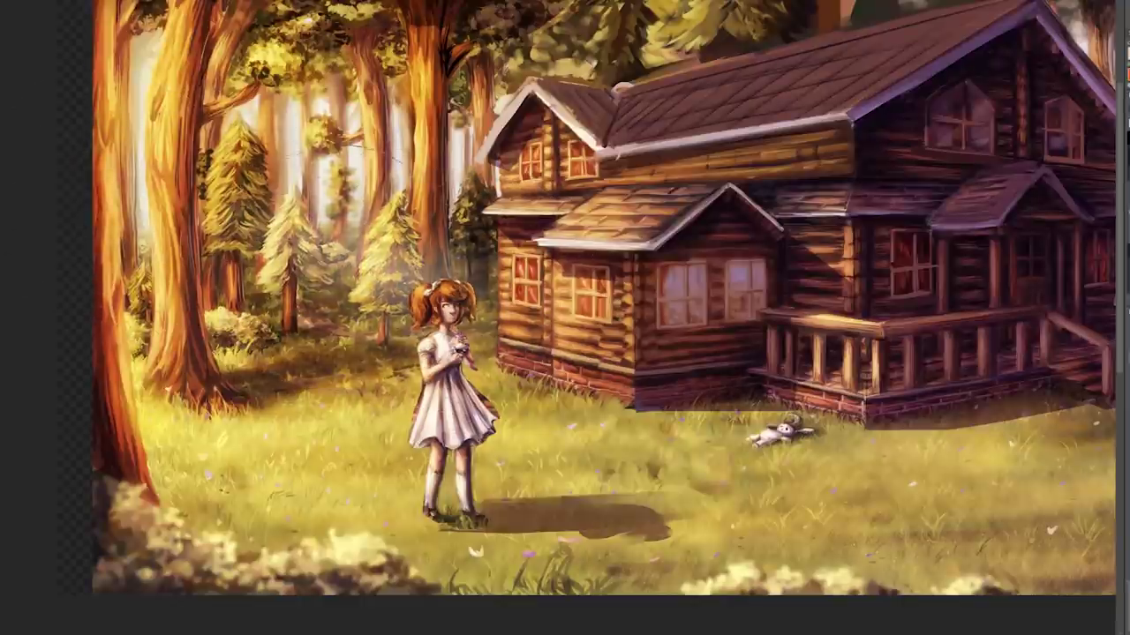
left_click_drag(53, 176, 547, 150)
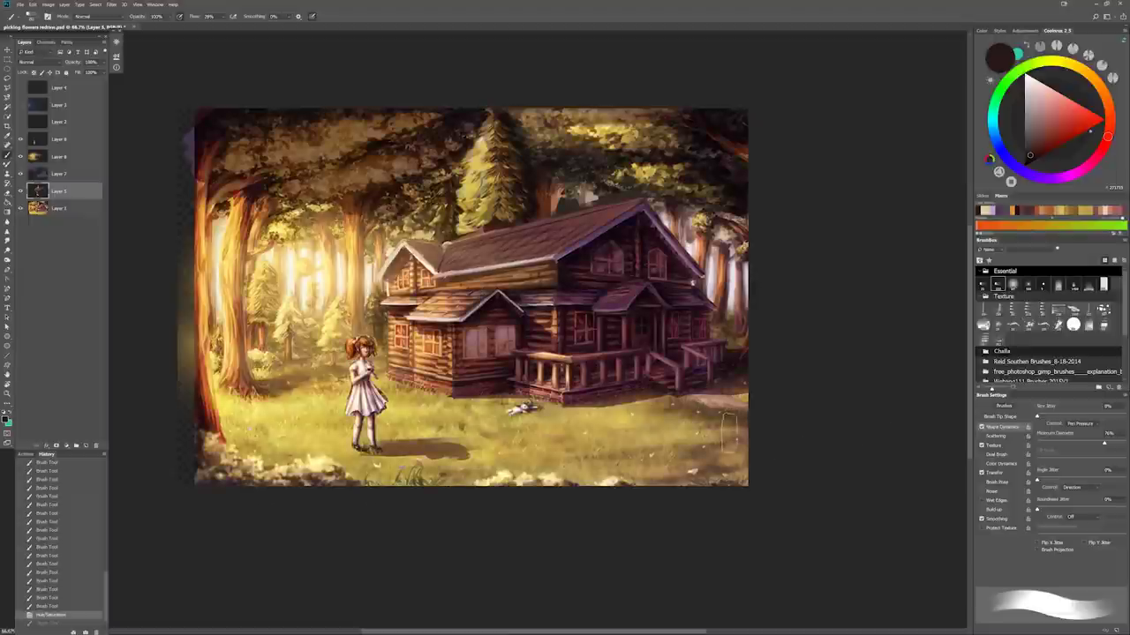
Paint dark, blurred foreground foliage with light bokeh spots across the lower corners, and check the values in grayscale
mouse_move(618, 477)
left_mouse_down()
mouse_move(734, 482)
mouse_move(725, 486)
left_mouse_up()
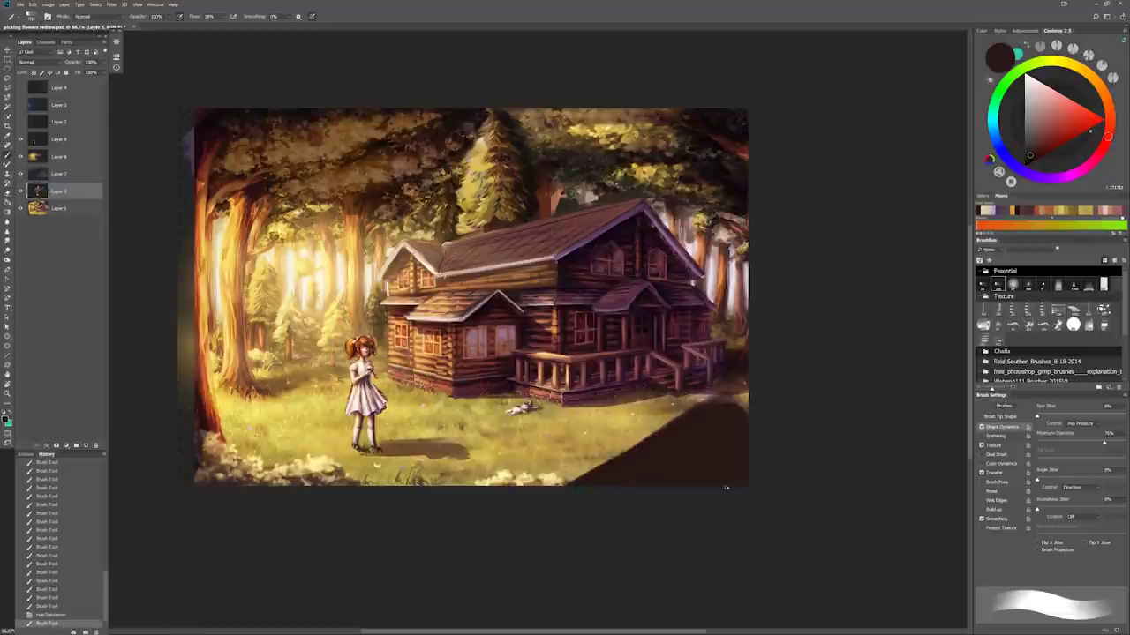
mouse_move(731, 441)
left_mouse_down()
mouse_move(669, 464)
mouse_move(581, 564)
mouse_move(534, 564)
mouse_move(782, 411)
mouse_move(653, 461)
left_mouse_up()
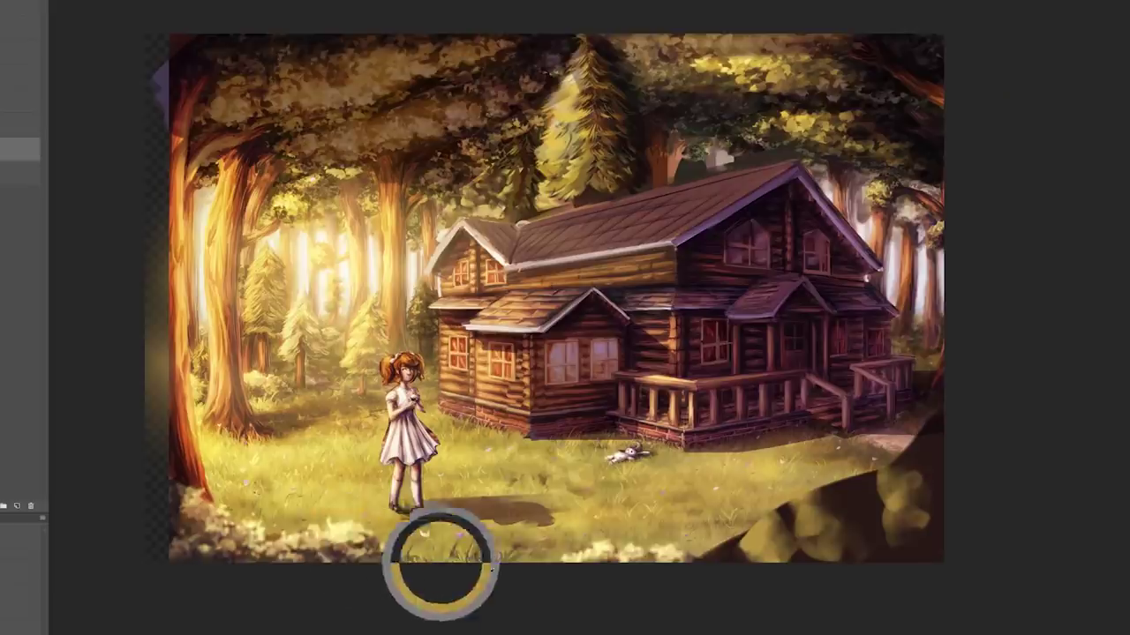
left_click_drag(385, 489, 540, 483)
mouse_move(654, 559)
left_mouse_down()
mouse_move(282, 565)
mouse_move(242, 542)
mouse_move(353, 555)
mouse_move(857, 507)
mouse_move(948, 456)
left_mouse_up()
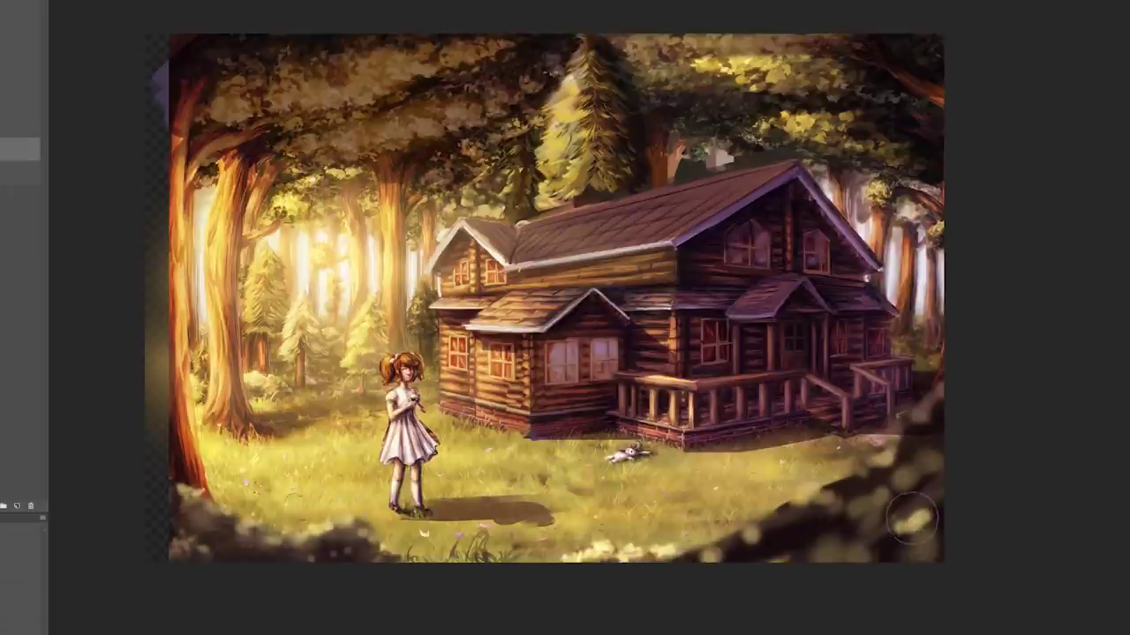
key("ctrl+y")
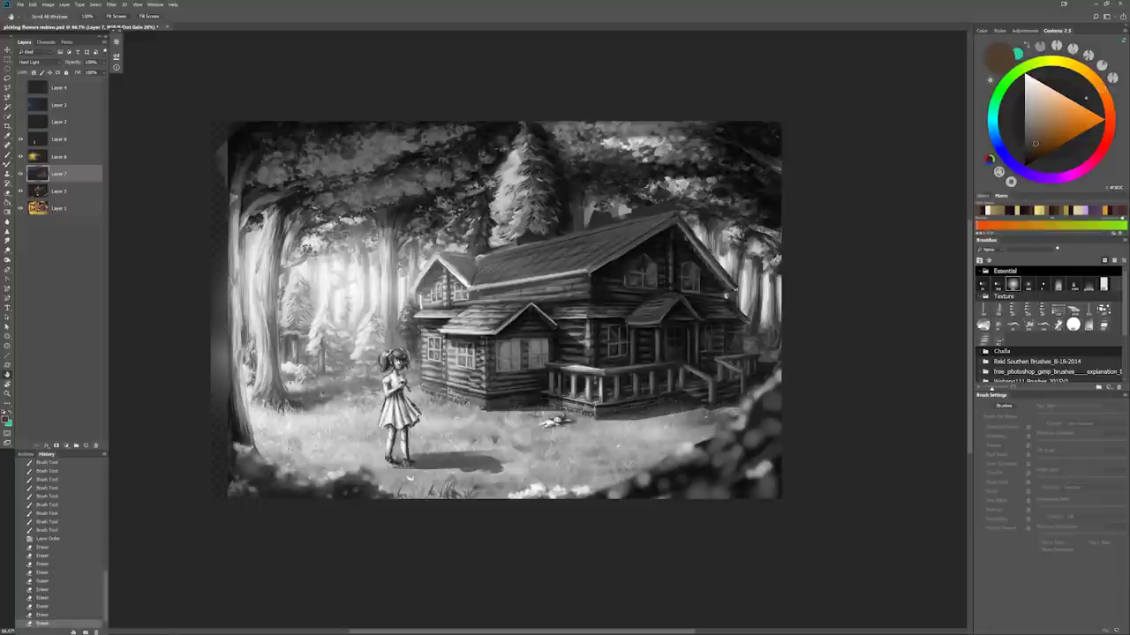
key("ctrl+y")
key("ctrl+y")
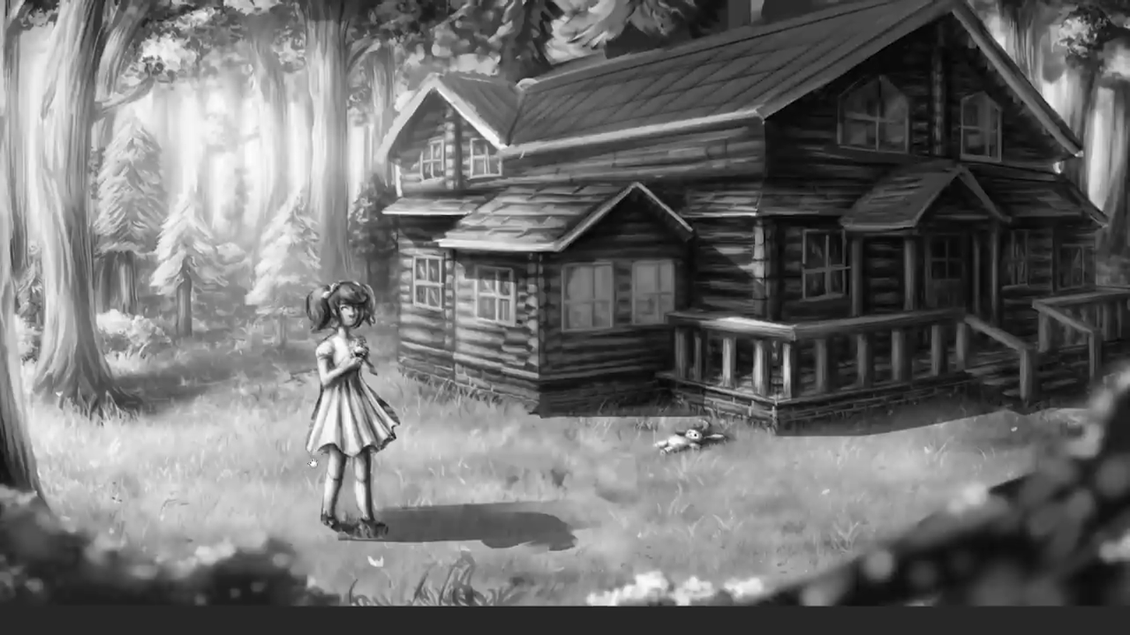
Deepen the lawn with darker green and brush bright sunlit grass blades between the left trees and the girl
key("ctrl+y")
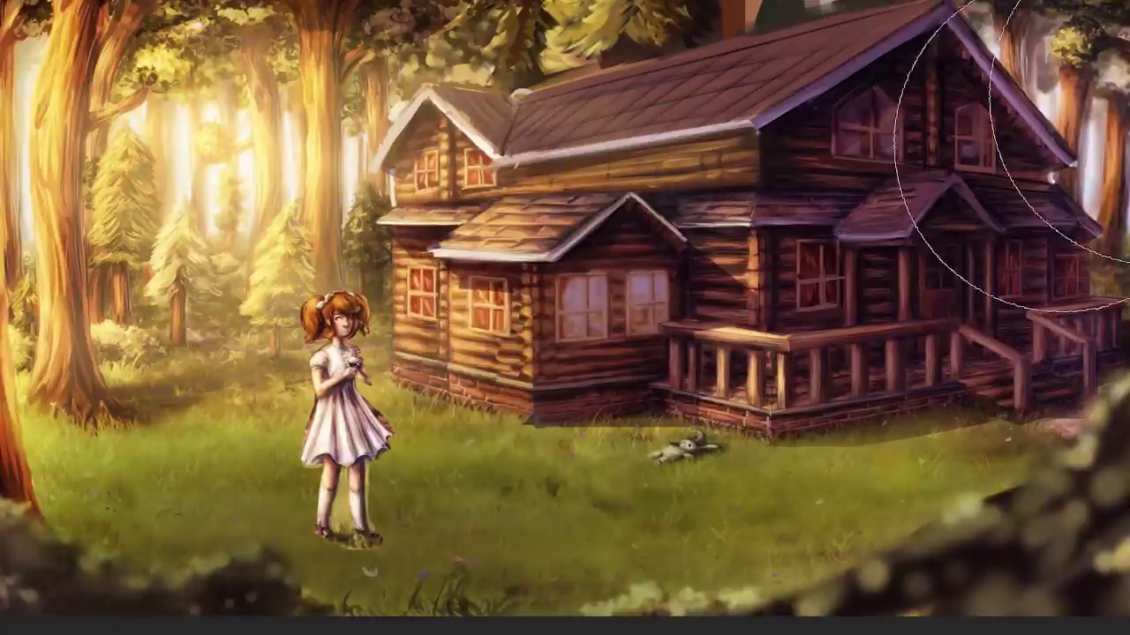
left_click_drag(1033, 194, 1121, 247)
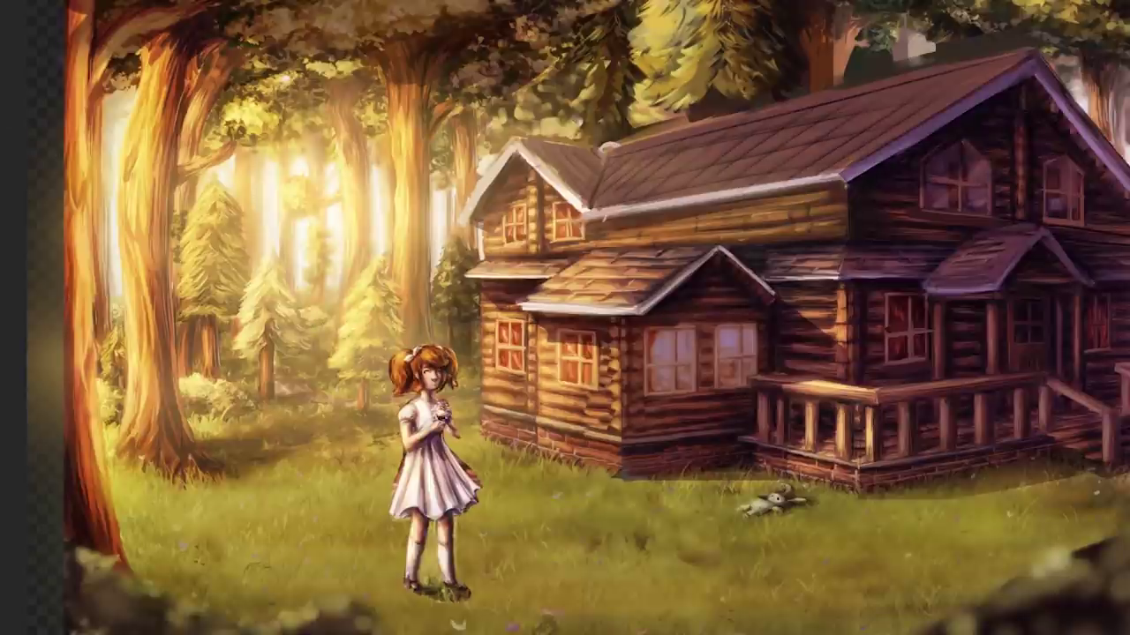
left_click_drag(163, 530, 182, 506)
left_click_drag(124, 547, 201, 509)
left_click_drag(152, 535, 207, 503)
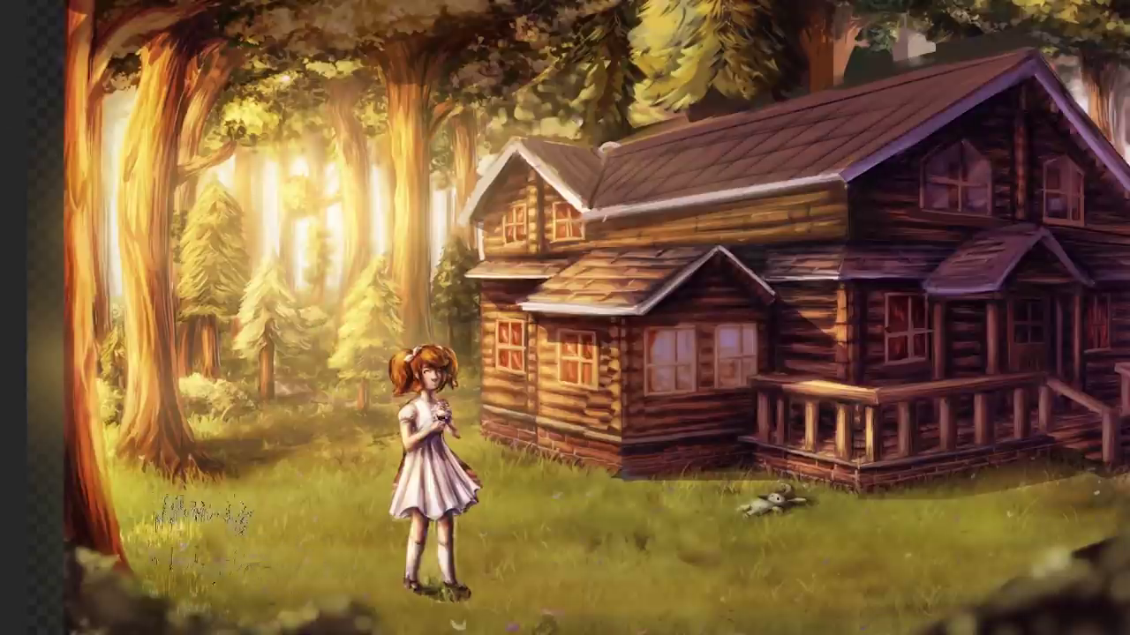
left_click_drag(147, 556, 265, 487)
left_click_drag(269, 494, 338, 481)
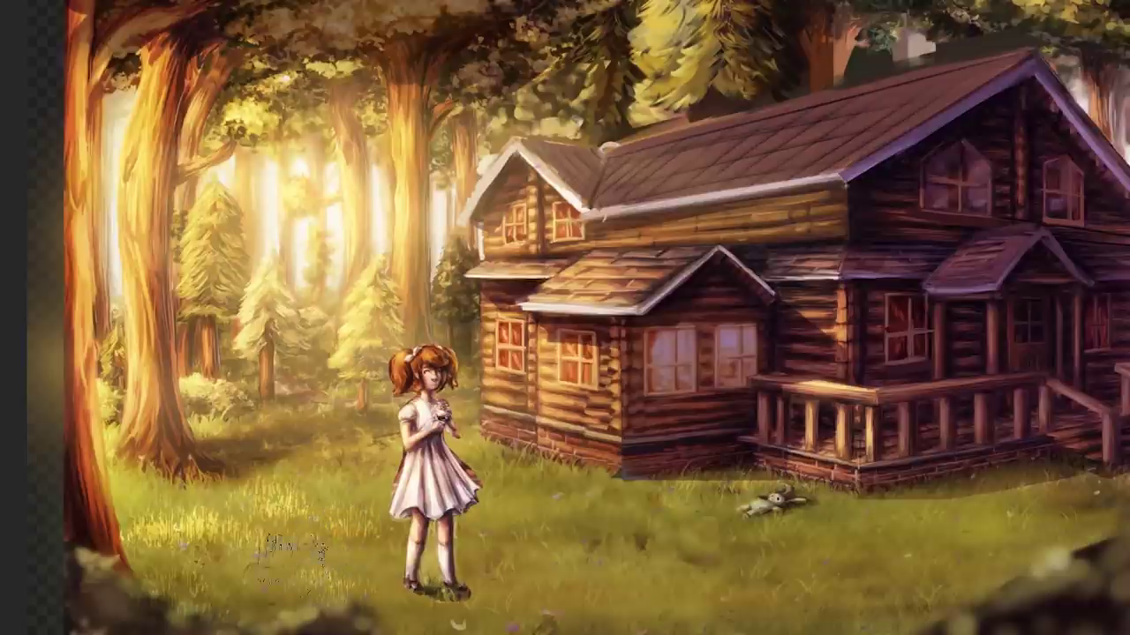
left_click_drag(132, 539, 256, 476)
left_click_drag(257, 590, 420, 609)
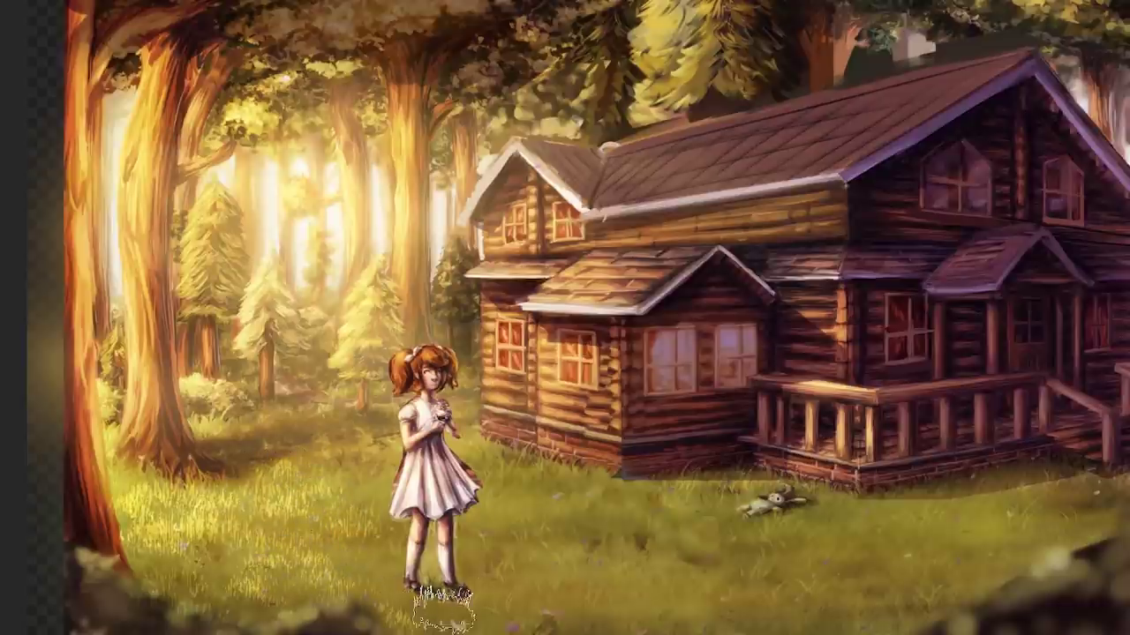
mouse_move(519, 534)
left_mouse_down()
mouse_move(525, 600)
mouse_move(527, 507)
mouse_move(534, 585)
mouse_move(536, 540)
left_mouse_up()
Review the whole cabin painting at thumbnail size and compare it with the original version
key("ctrl+minus")
key("ctrl+minus")
key("ctrl+minus")
key("ctrl+minus")
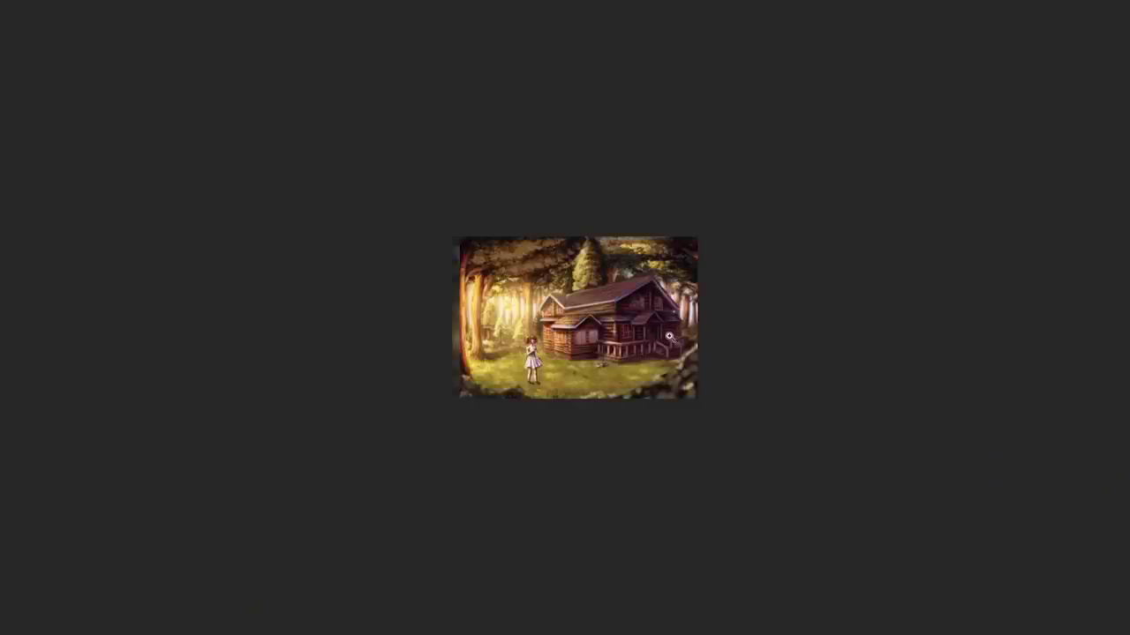
scroll(675, 340, "up", 1)
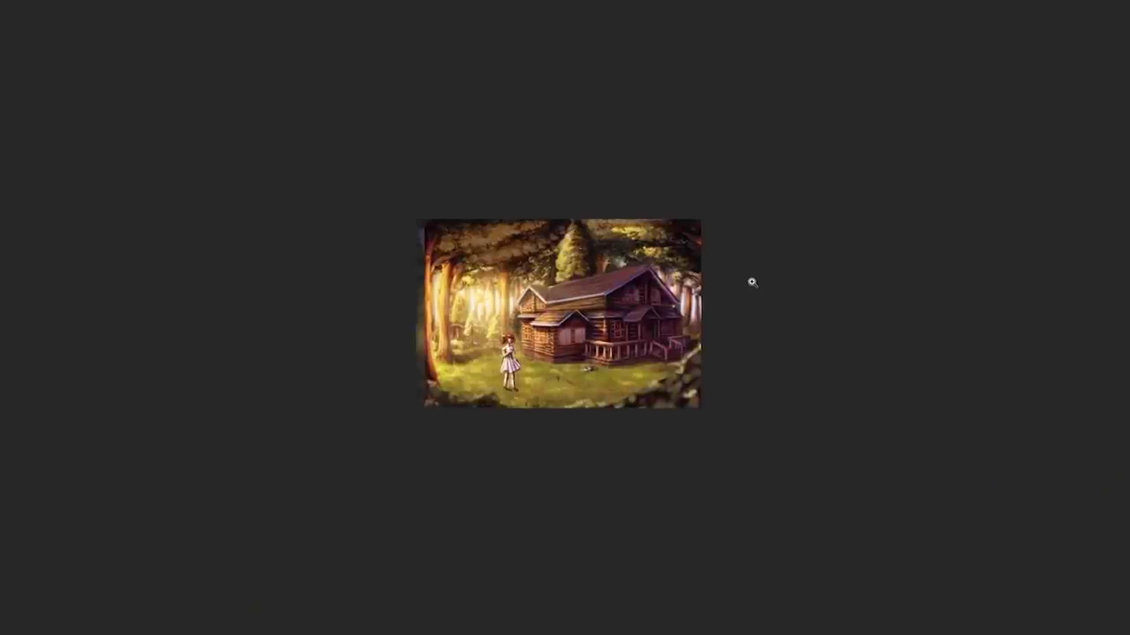
scroll(609, 296, "up", 5)
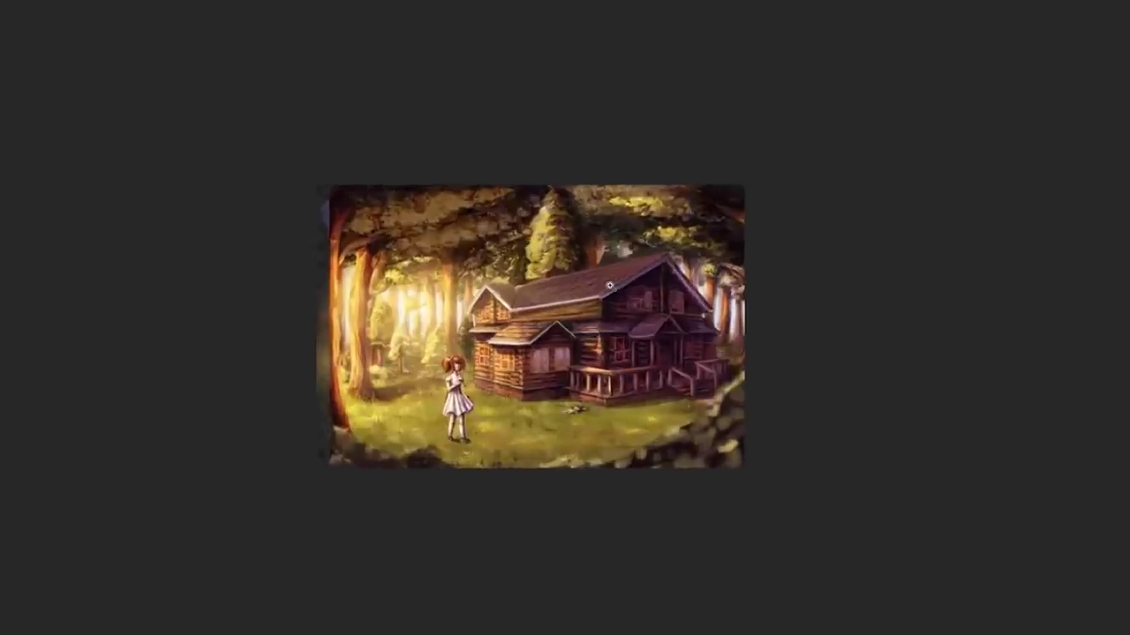
scroll(597, 316, "down", 2)
key("ctrl+y")
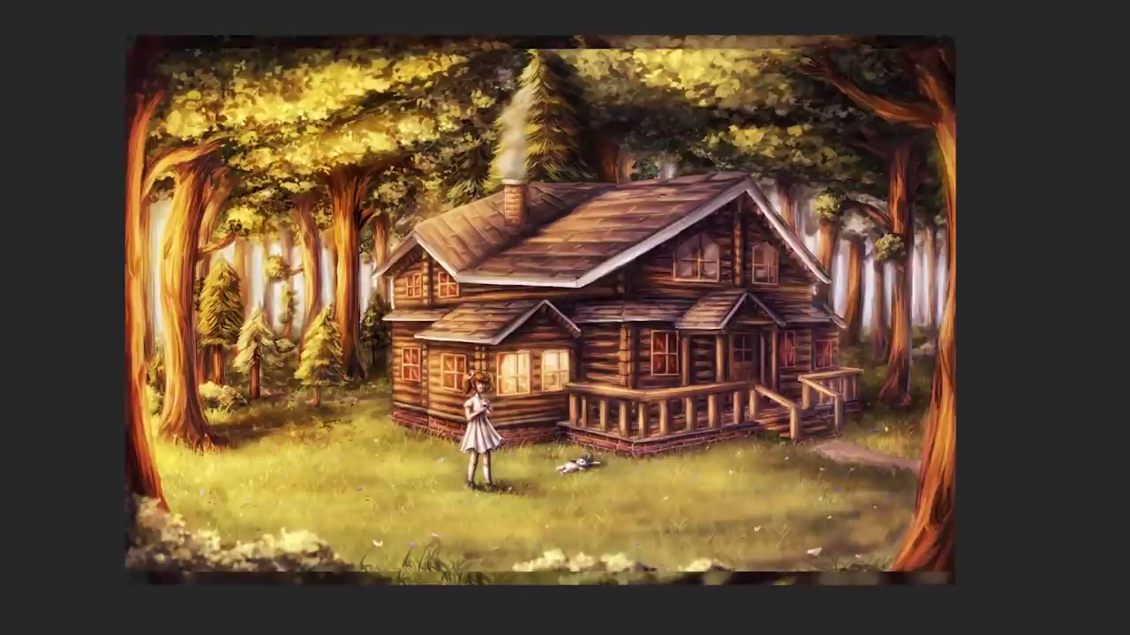
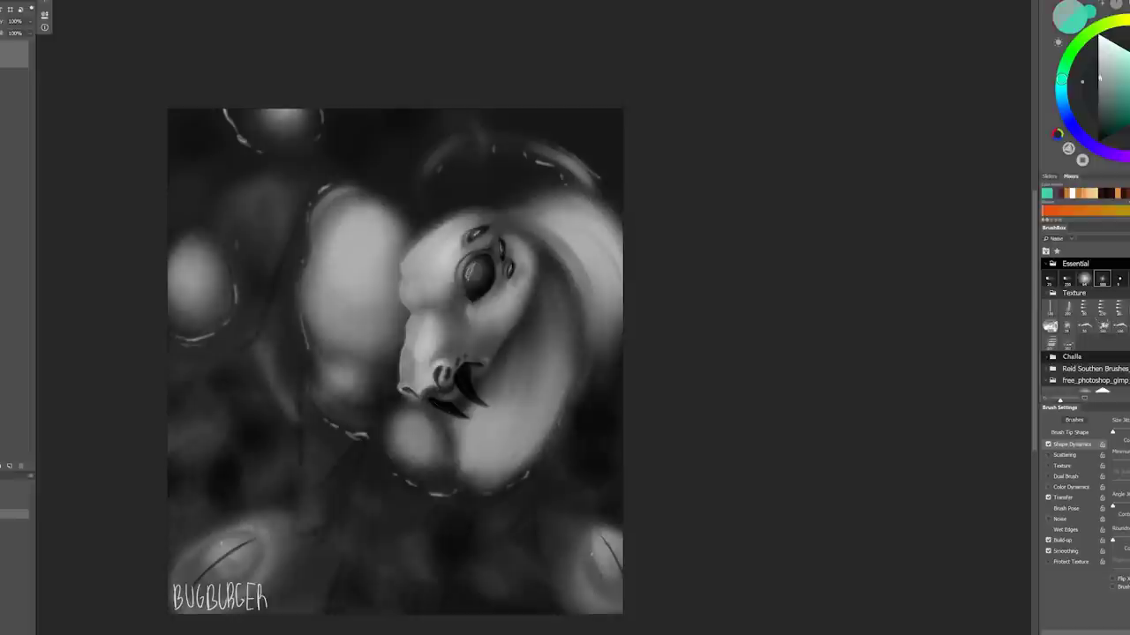
Try brush strokes over the green creature's head and neck, and undo them
mouse_move(463, 337)
left_mouse_down()
mouse_move(413, 296)
mouse_move(422, 194)
mouse_move(459, 157)
mouse_move(487, 53)
mouse_move(441, 146)
left_mouse_up()
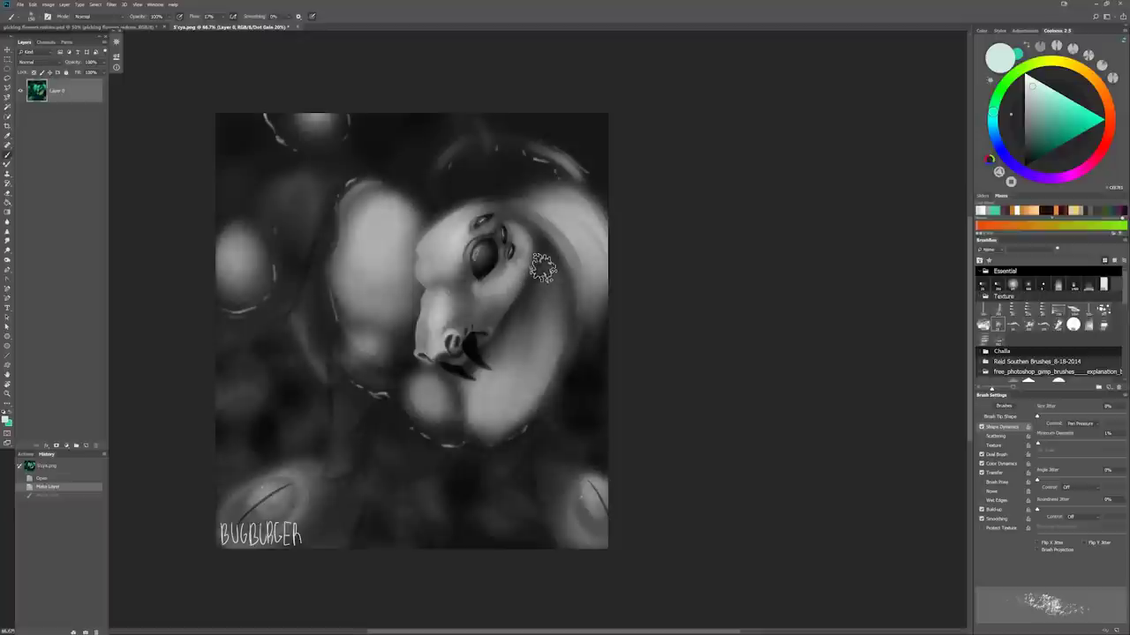
key("ctrl+z")
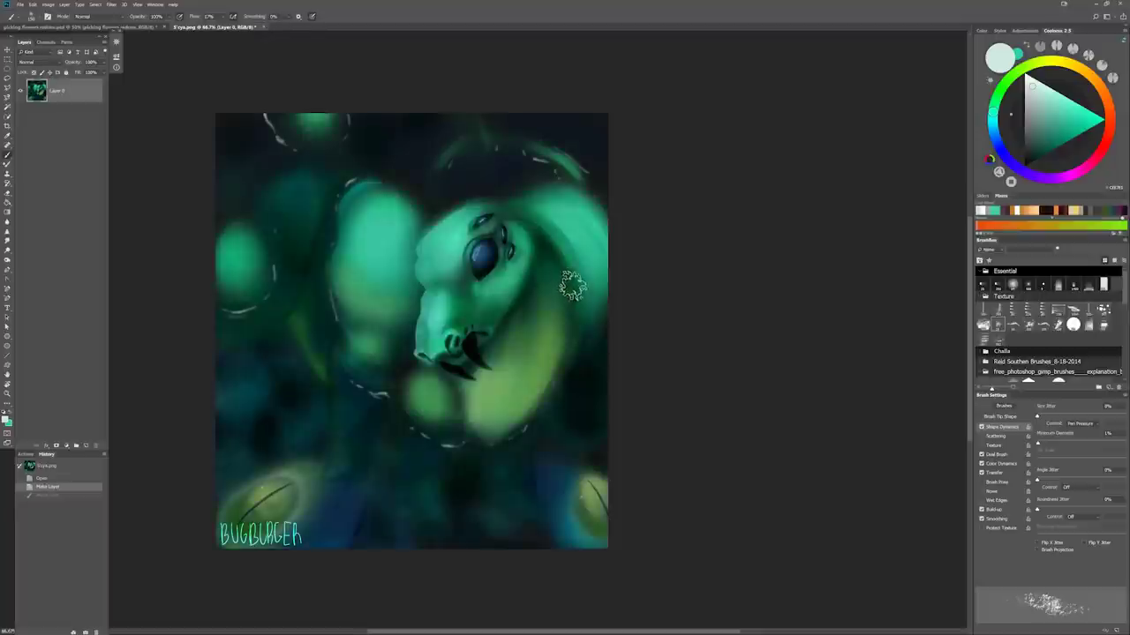
left_click_drag(564, 302, 563, 322)
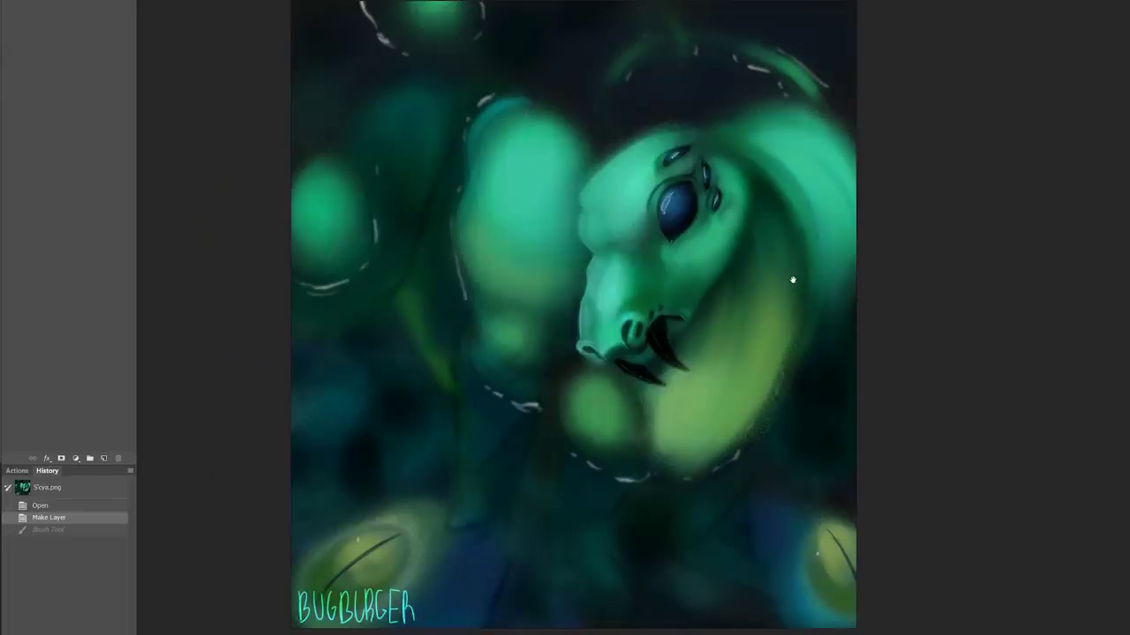
left_click_drag(683, 420, 676, 439)
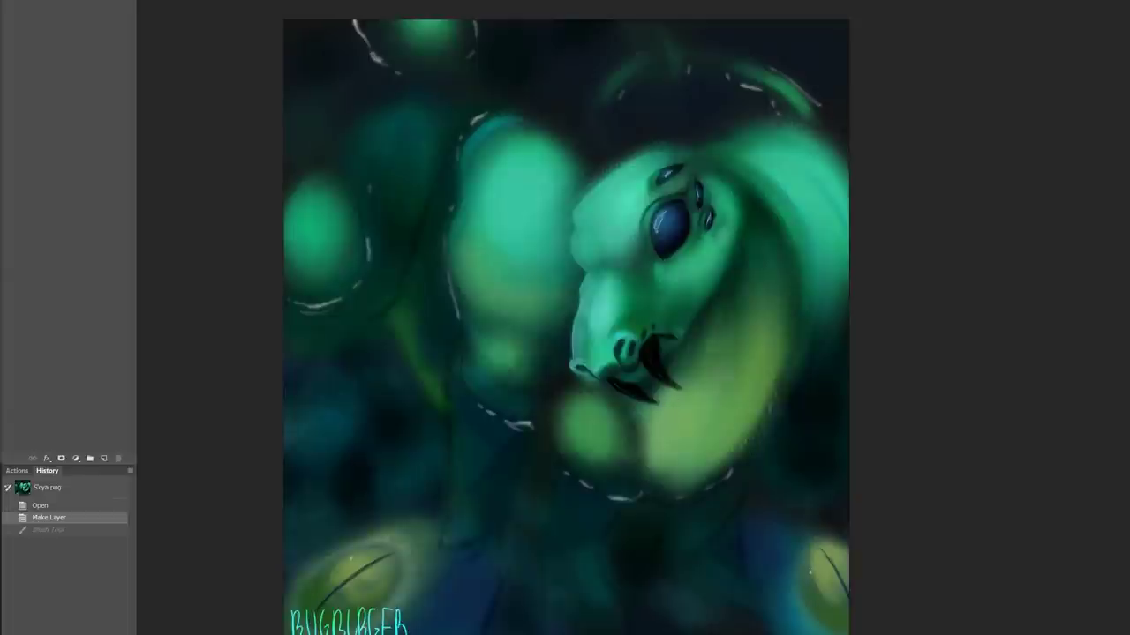
mouse_move(590, 389)
left_mouse_down()
mouse_move(556, 396)
mouse_move(697, 402)
left_mouse_up()
key("ctrl+z")
mouse_move(747, 187)
left_mouse_down()
mouse_move(441, 227)
mouse_move(575, 273)
mouse_move(668, 369)
mouse_move(741, 184)
mouse_move(781, 353)
mouse_move(618, 494)
mouse_move(511, 112)
mouse_move(897, 239)
mouse_move(600, 496)
left_mouse_up()
key("ctrl+z")
key("ctrl+z")
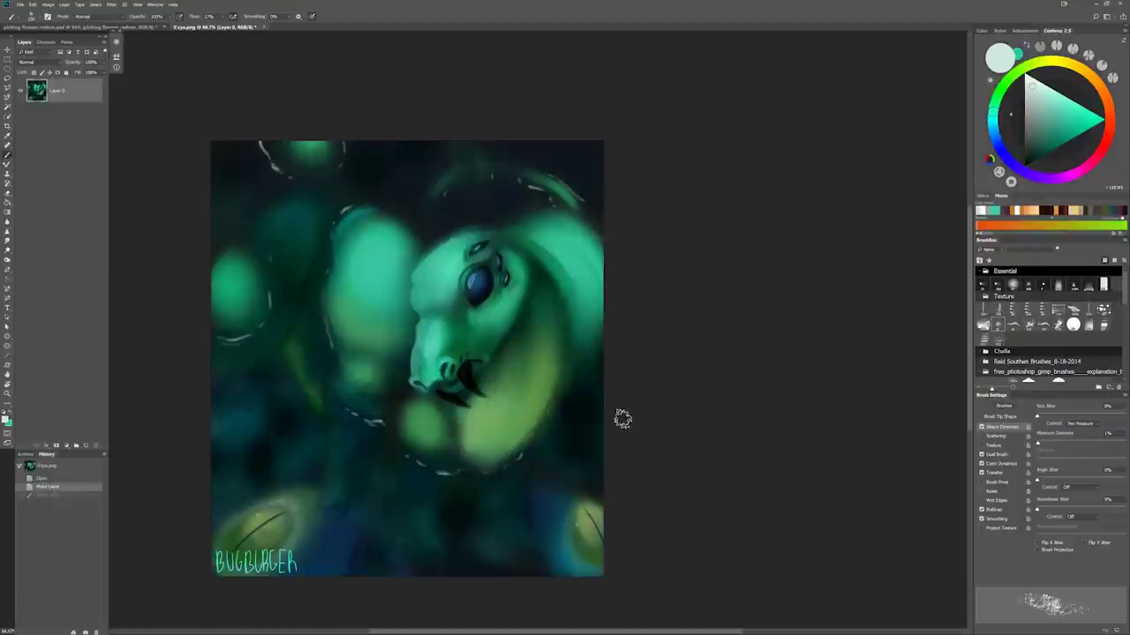
Add a new layer above the creature painting, set it to Hard Light and prepare a soft brush with mid gray
scroll(824, 375, "down", 2)
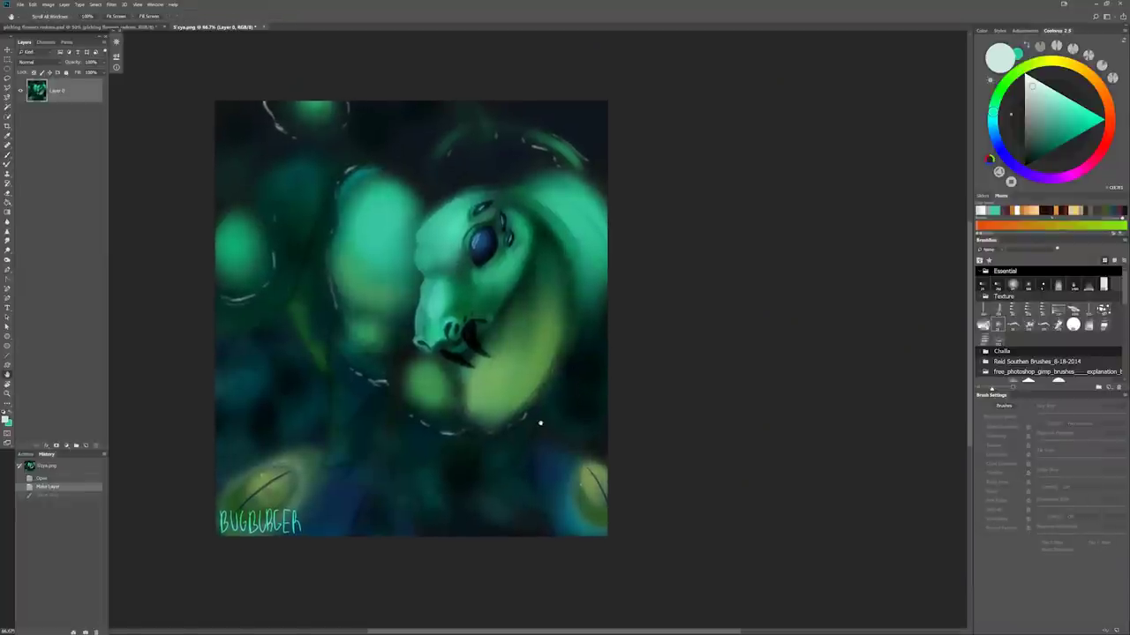
left_click_drag(496, 353, 536, 378)
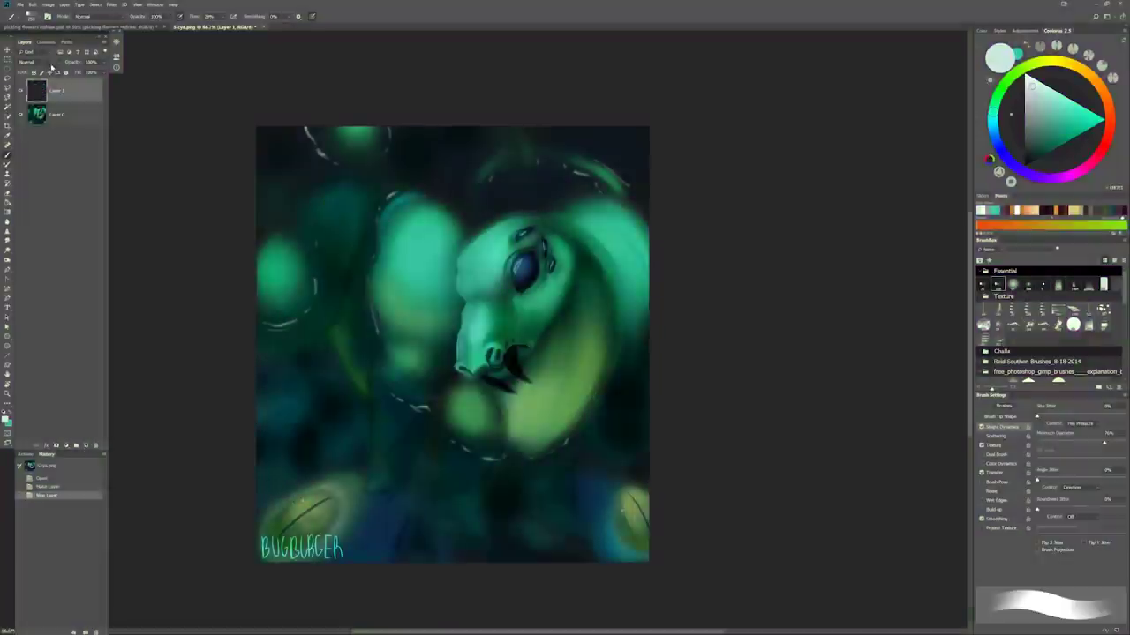
left_click(1012, 285)
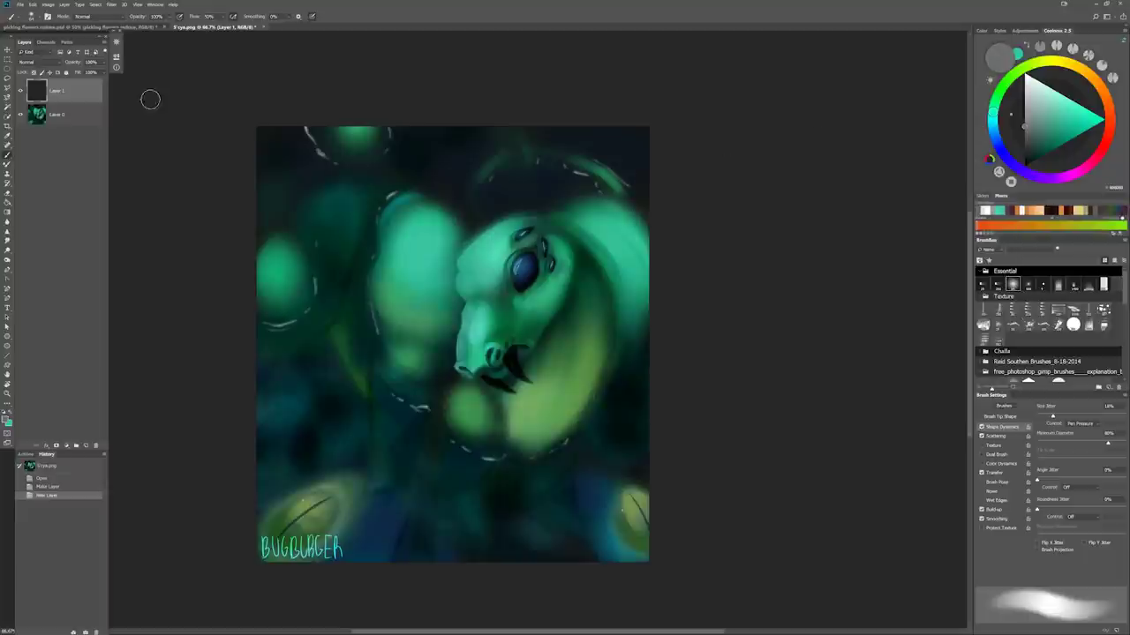
left_click(42, 64)
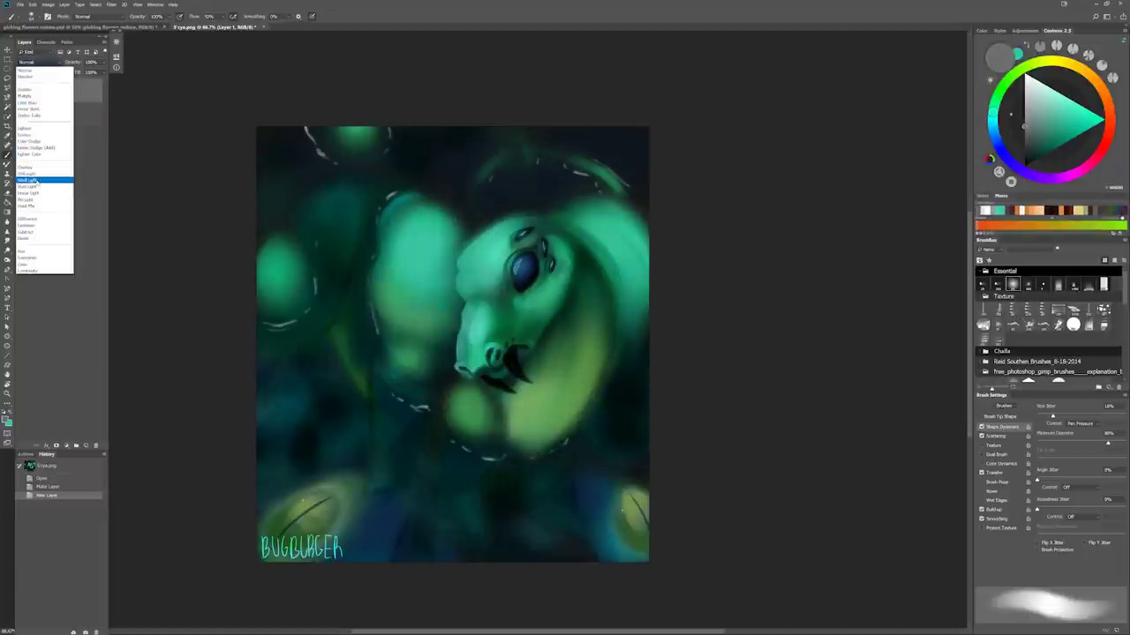
left_click(35, 179)
left_click_drag(530, 354, 536, 353)
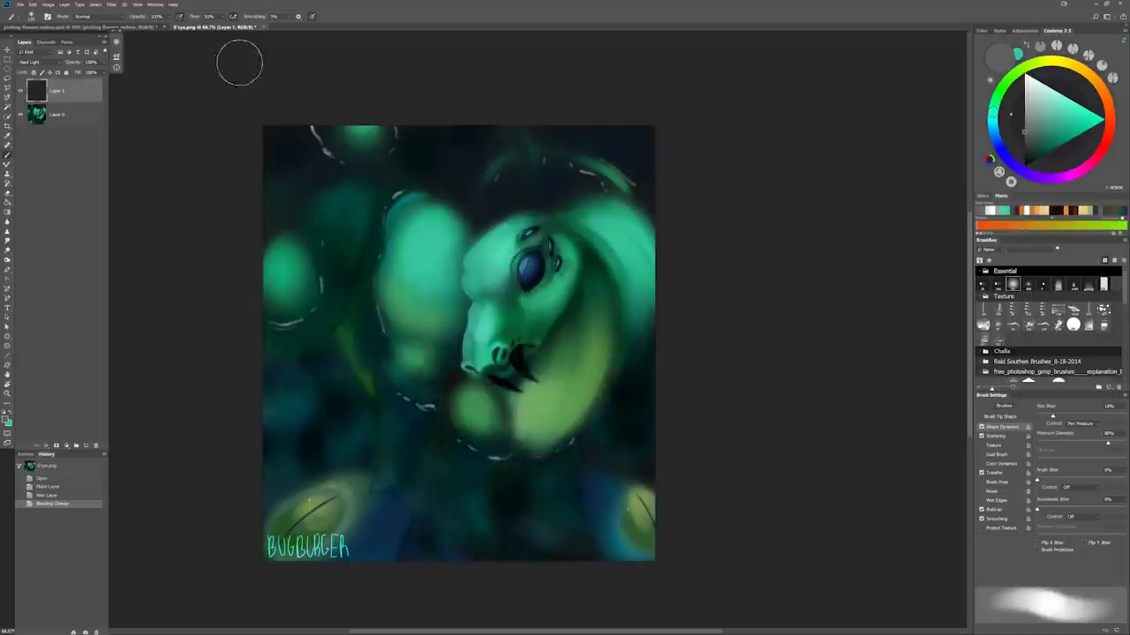
Darken the rear body hump, neck and background with soft strokes so the creature's head stays brightest, and deepen the green shadow behind the jaw
left_click_drag(391, 206, 380, 380)
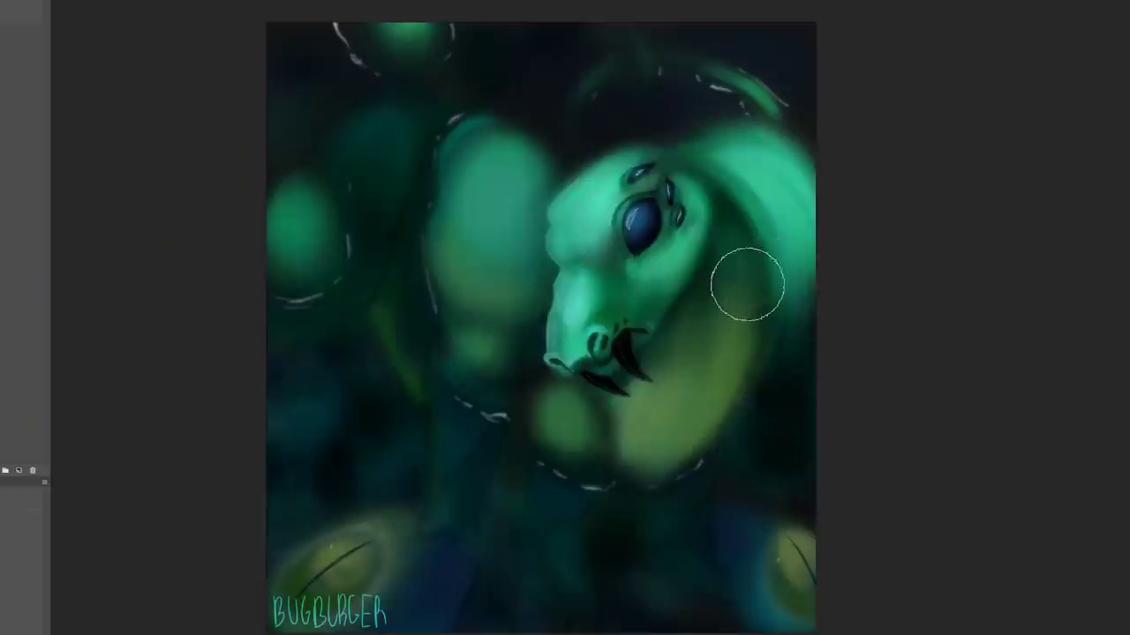
mouse_move(747, 284)
left_mouse_down()
mouse_move(706, 133)
mouse_move(800, 283)
mouse_move(790, 91)
left_mouse_up()
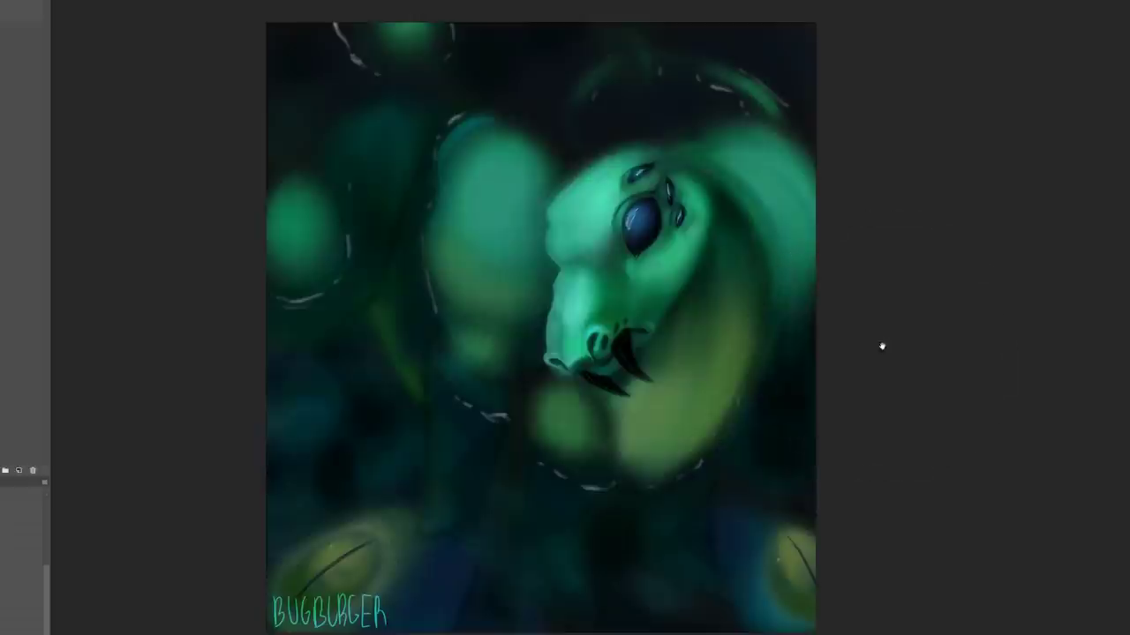
scroll(862, 378, "up", 1)
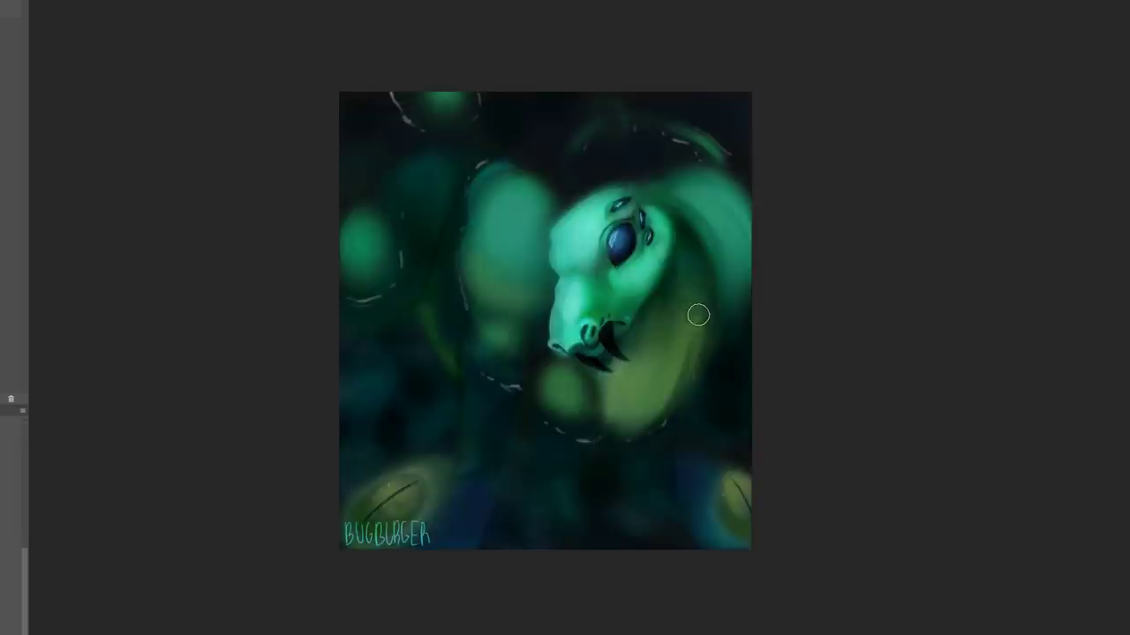
left_click(626, 203, "alt")
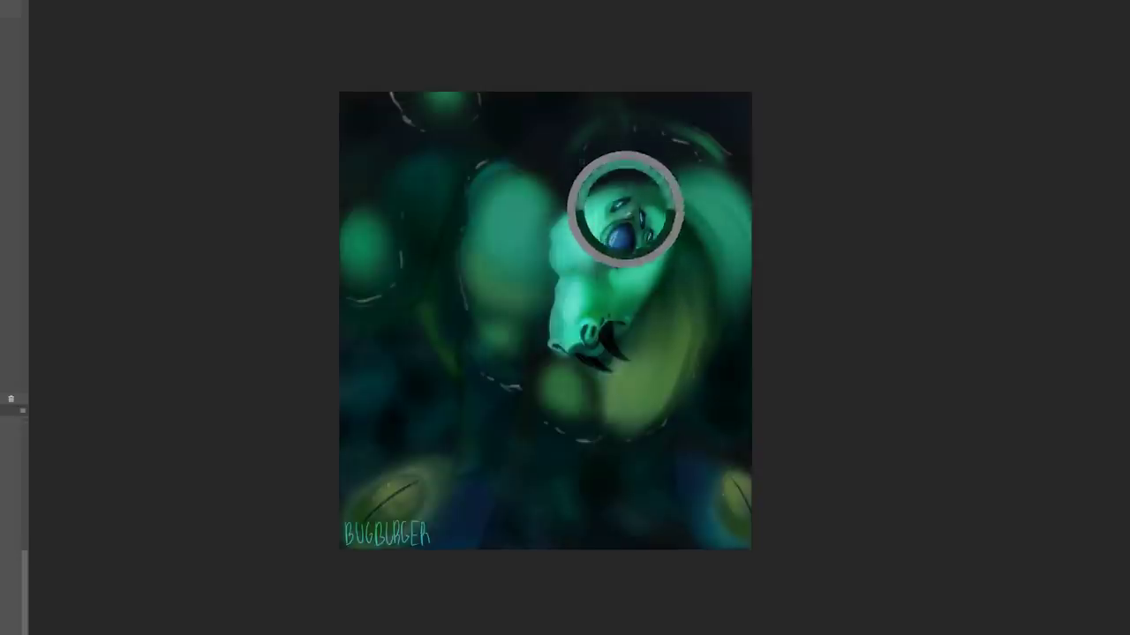
left_click(681, 285, "alt")
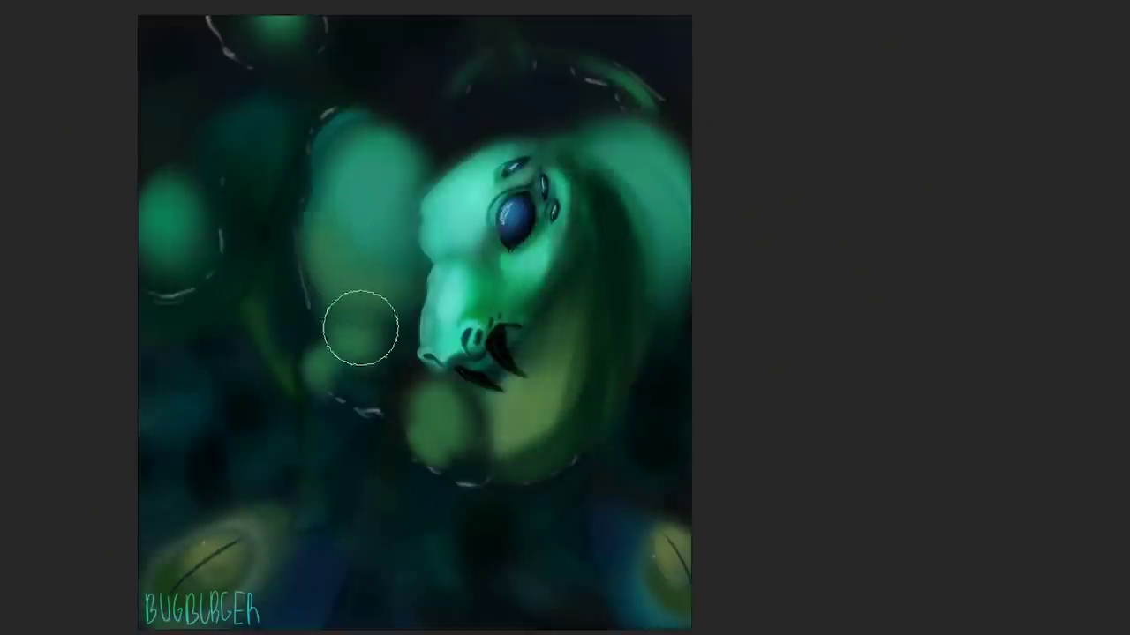
Repaint the rear body hump with sampled greens, joining its upper edge to the head and shaping its side and base
left_click(465, 174, "alt")
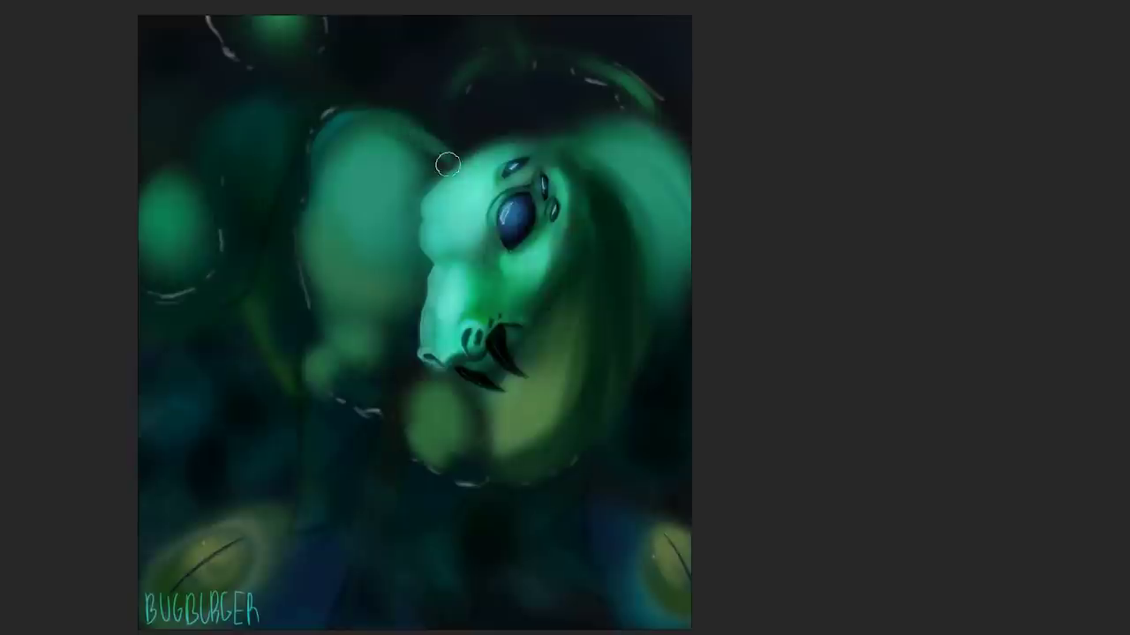
left_click(424, 183, "alt")
left_click_drag(425, 176, 420, 155)
left_click(385, 130, "alt")
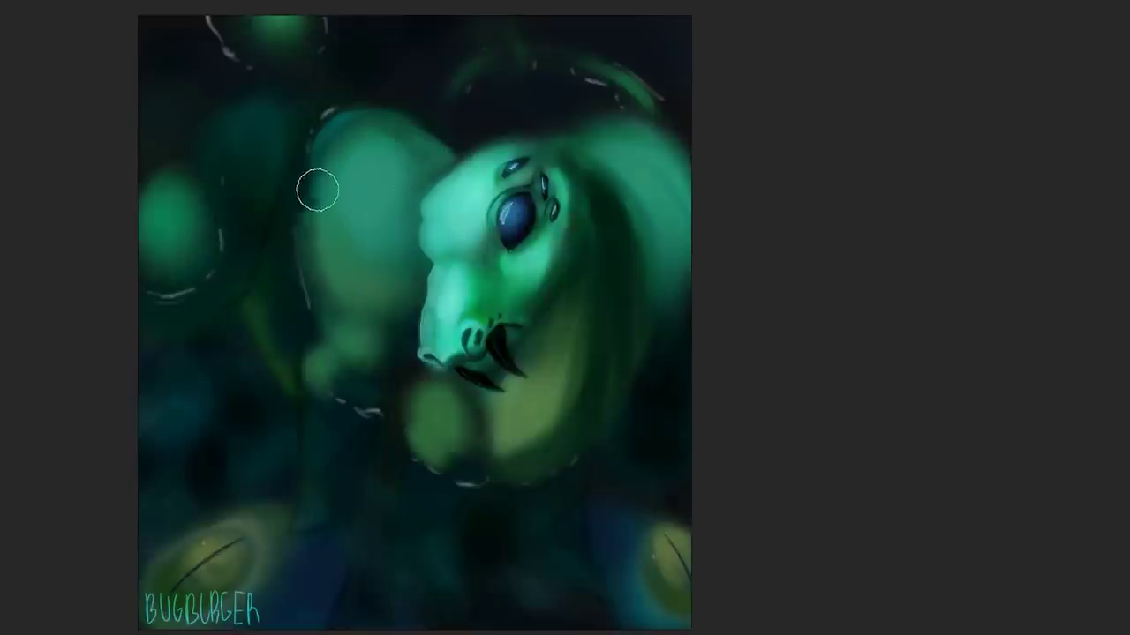
key("bracketright")
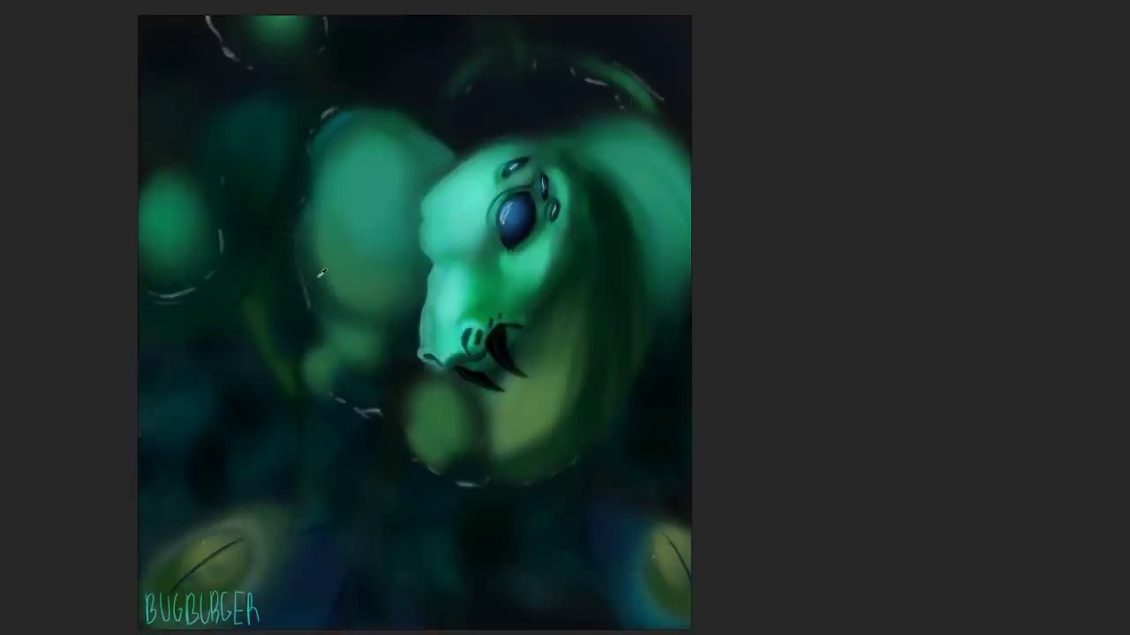
key("bracketleft")
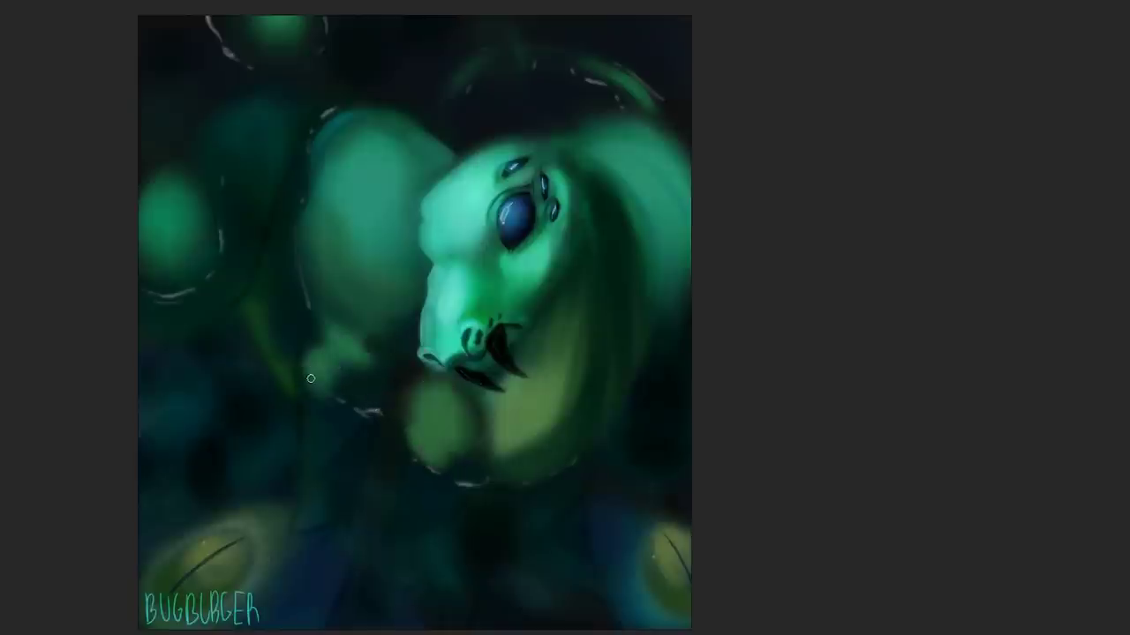
Try a thin light outline around the rear hump and sketch the creature's full standing body over a white area beside the painting
key("ctrl+0")
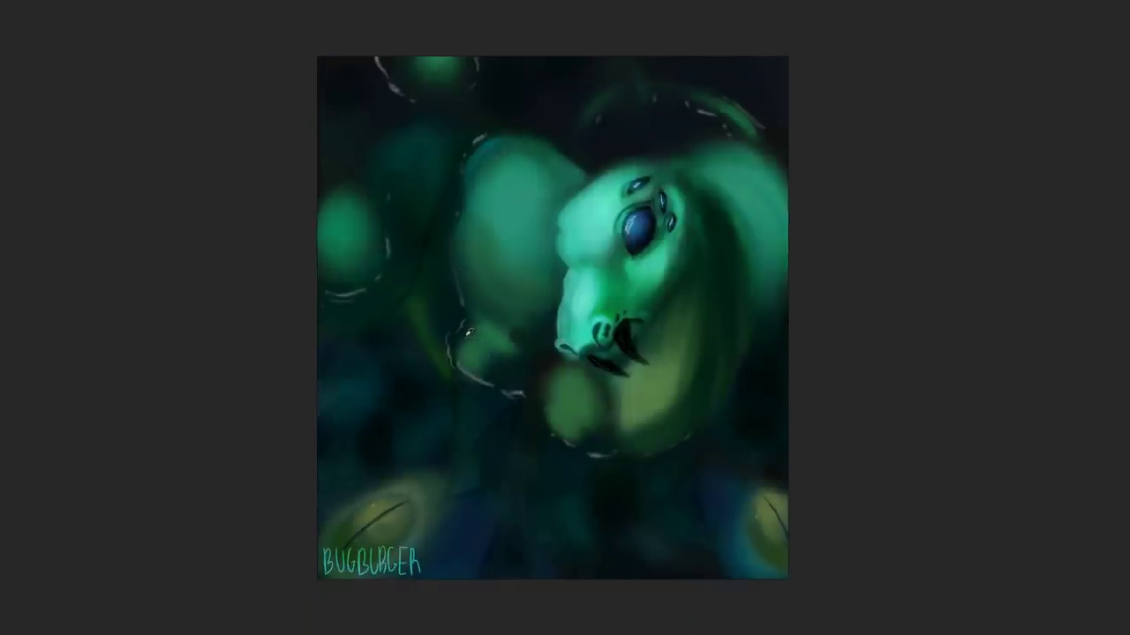
key("ctrl+plus")
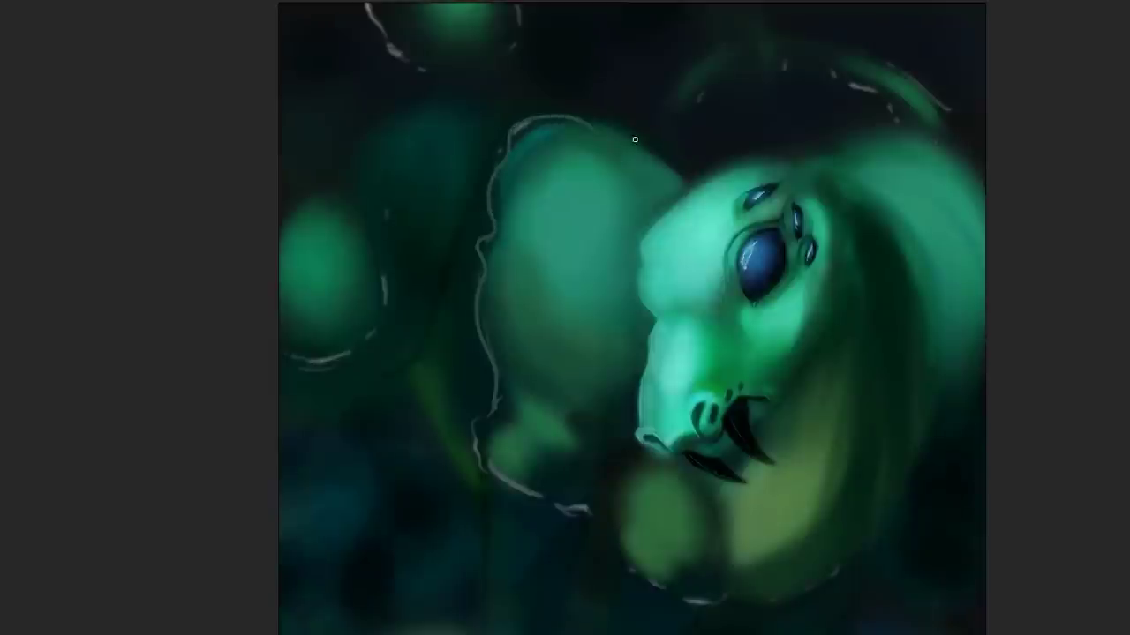
key("ctrl+0")
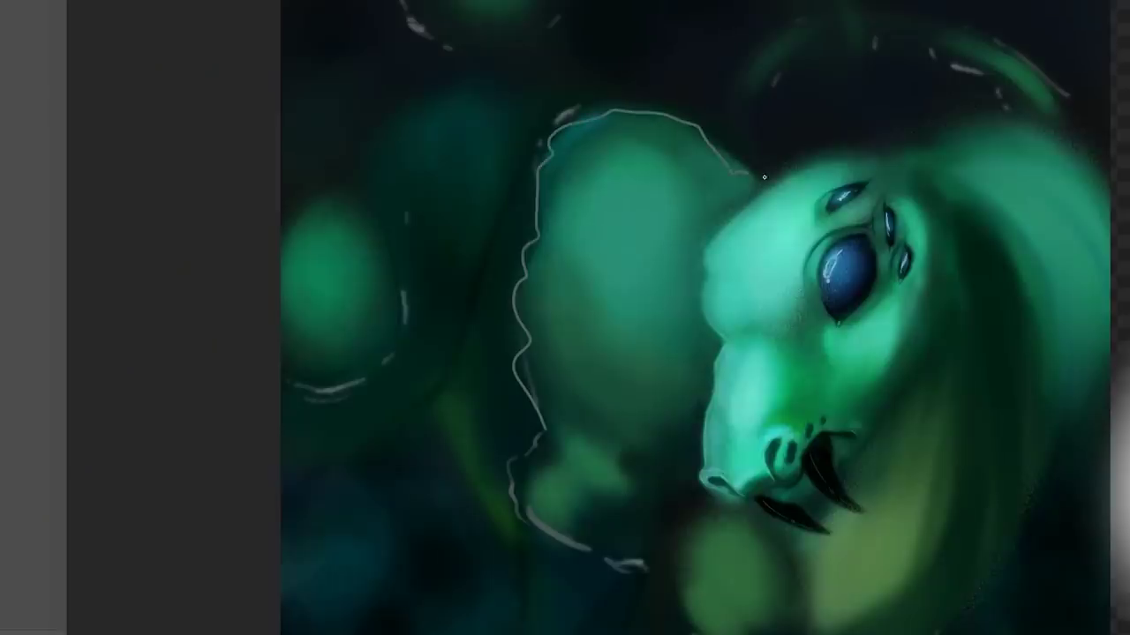
key("ctrl+z")
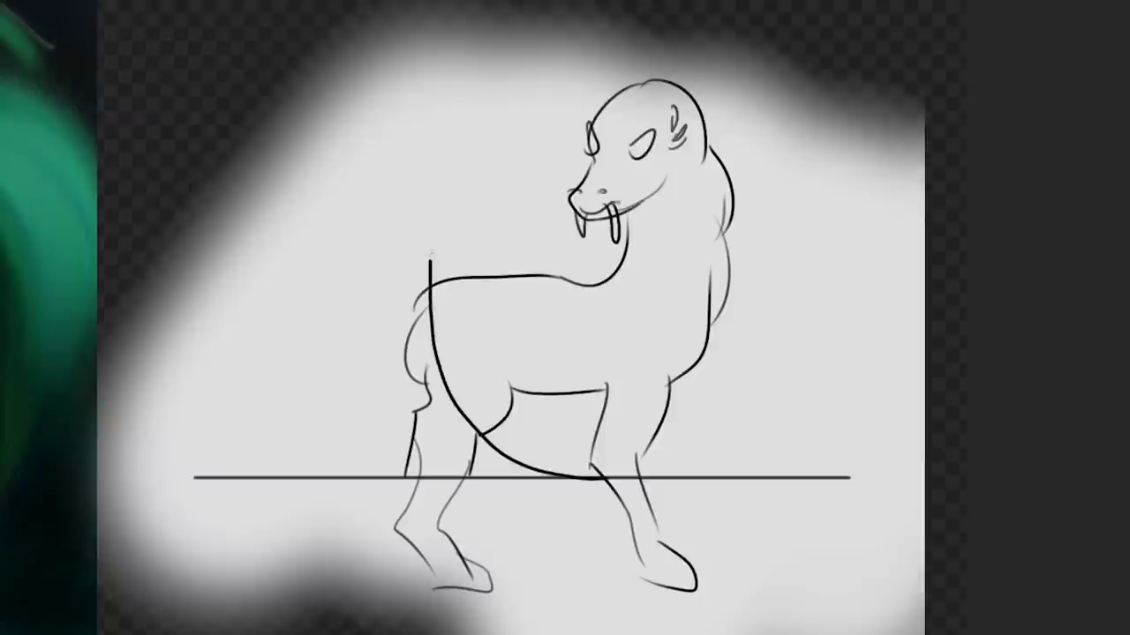
left_click_drag(431, 256, 436, 9)
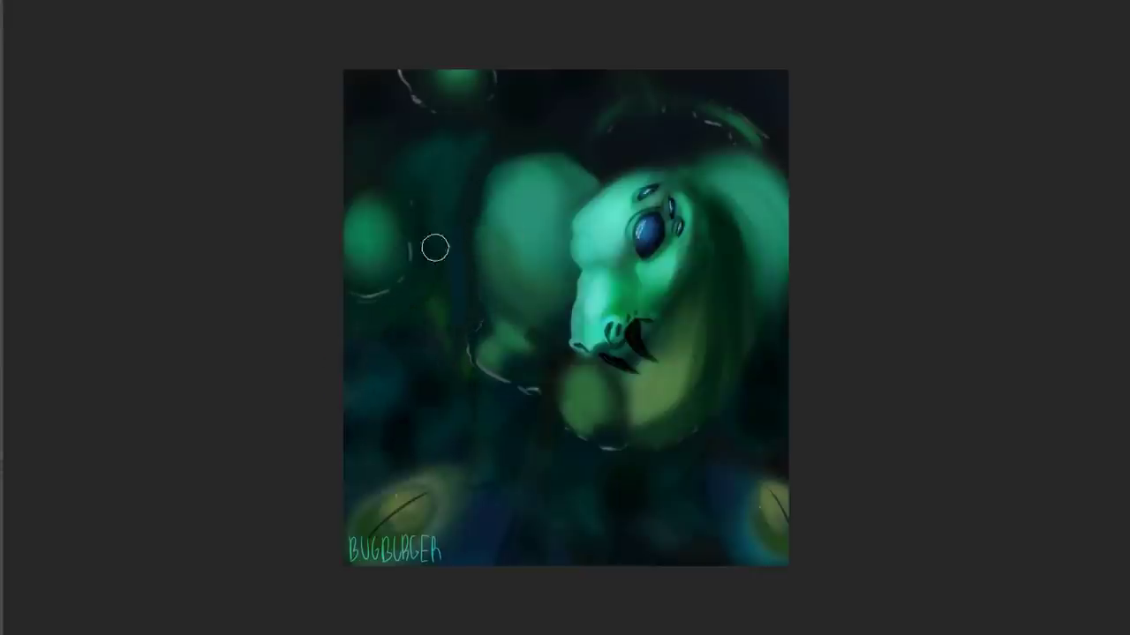
Paint dark teal water over the upper background, covering the blurred green spots and light dashes behind the creature
mouse_move(591, 93)
left_mouse_down()
mouse_move(486, 231)
mouse_move(396, 315)
left_mouse_up()
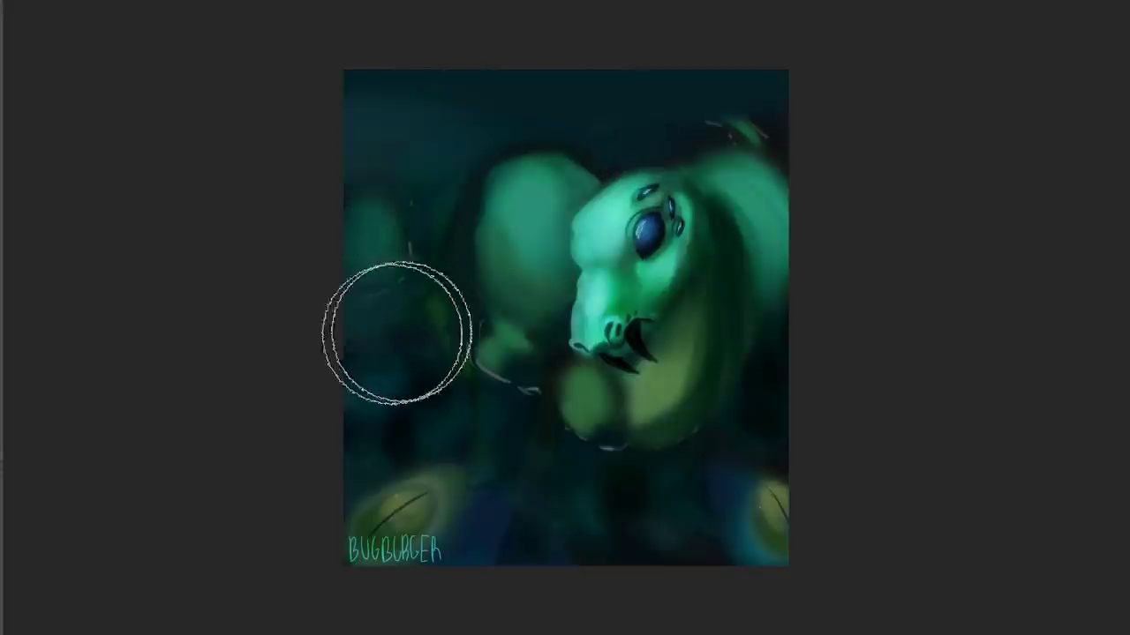
mouse_move(638, 114)
left_mouse_down()
mouse_move(424, 97)
mouse_move(519, 92)
mouse_move(431, 86)
mouse_move(618, 91)
mouse_move(605, 102)
mouse_move(790, 88)
mouse_move(579, 103)
mouse_move(827, 99)
mouse_move(471, 117)
mouse_move(344, 95)
mouse_move(629, 92)
mouse_move(471, 136)
left_mouse_up()
key("bracketleft")
key("bracketleft")
key("bracketleft")
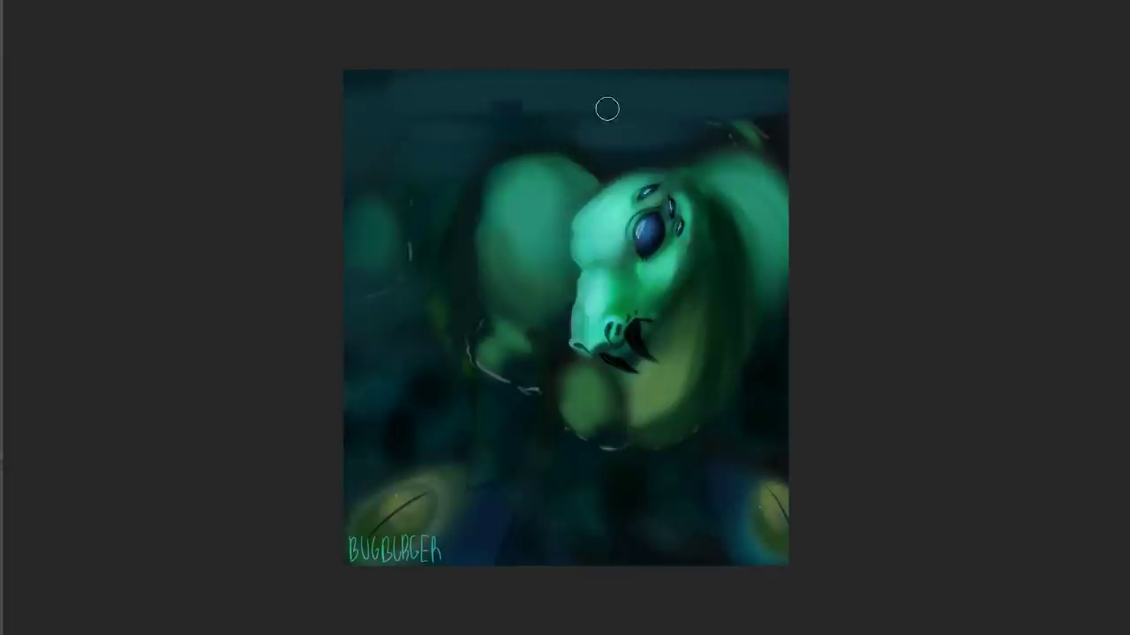
Paint diagonal dark and teal water strokes across the background and cover the outer neck coil to round off the creature's silhouette
key("ctrl+plus")
left_click_drag(508, 180, 517, 542)
key("ctrl+minus")
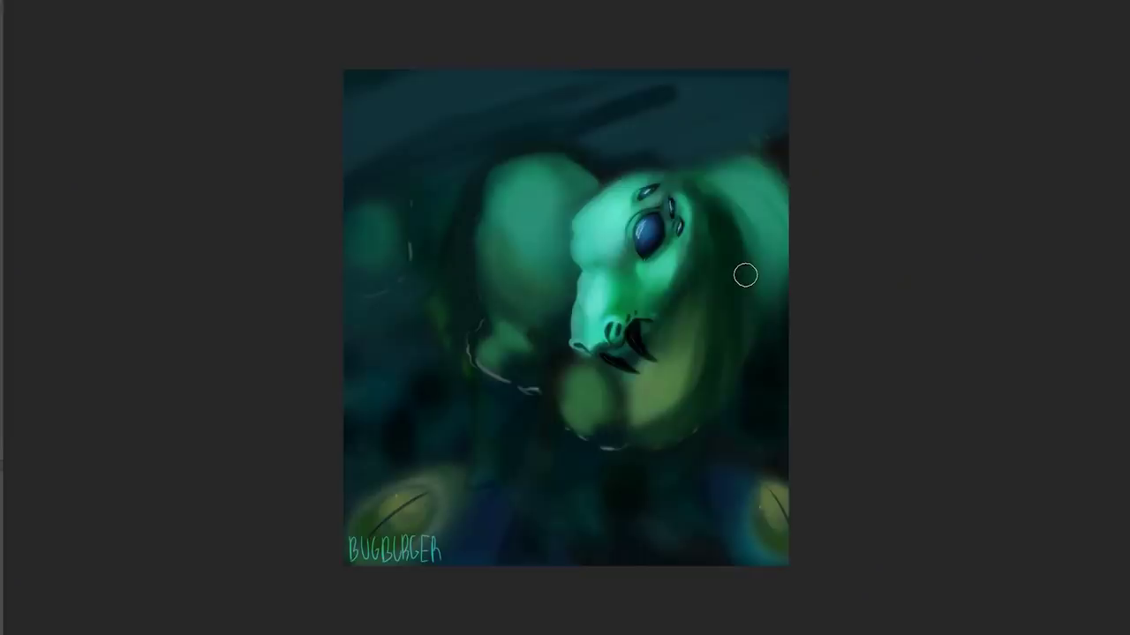
left_click_drag(751, 372, 746, 359)
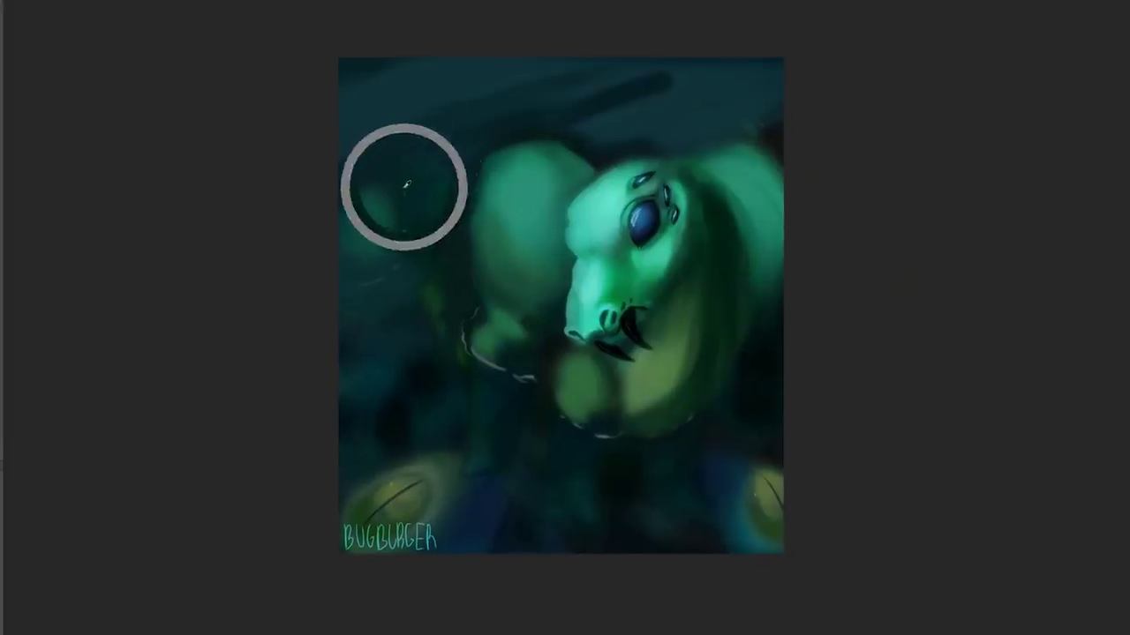
key("ctrl+plus")
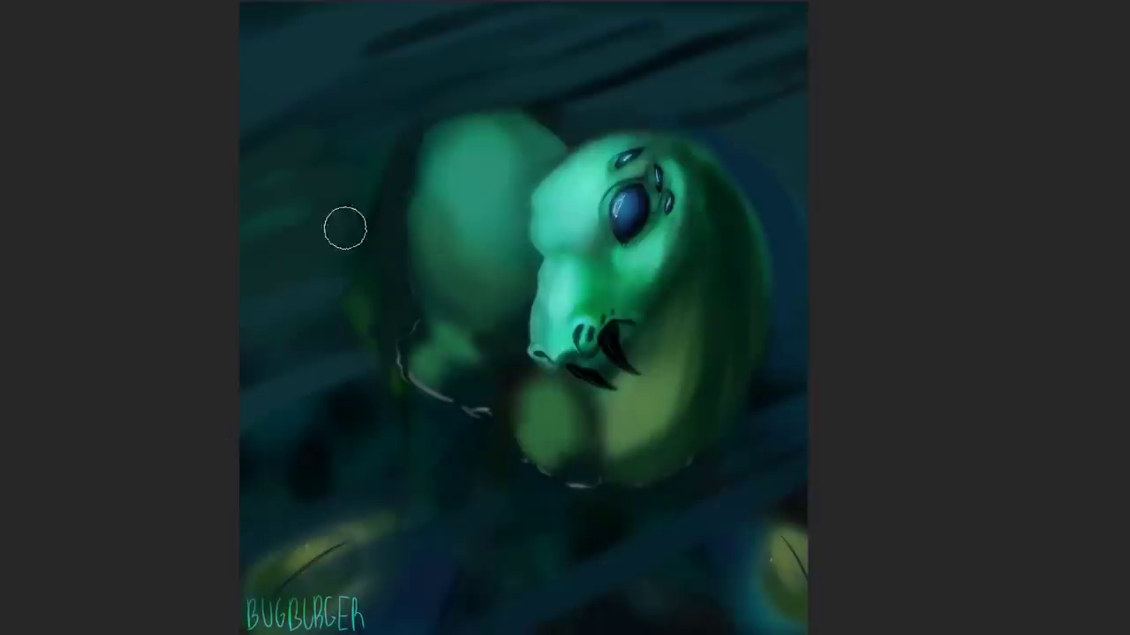
Mirror the canvas, brush lighter blue-gray ripples across the upper water, and restore the original orientation
key("m")
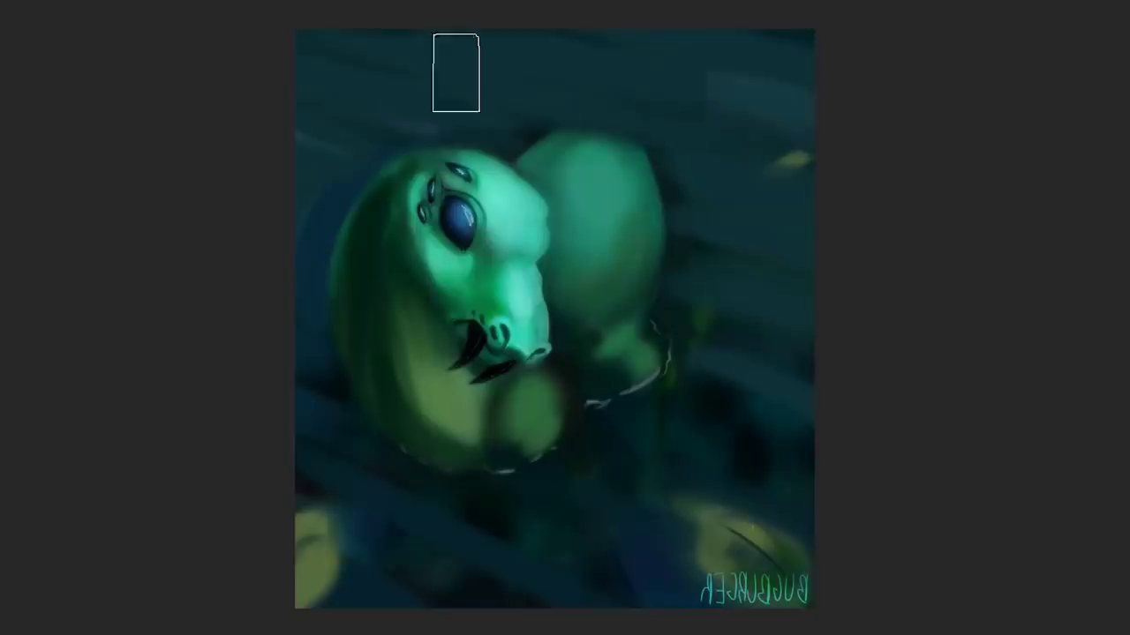
left_click_drag(800, 146, 799, 177)
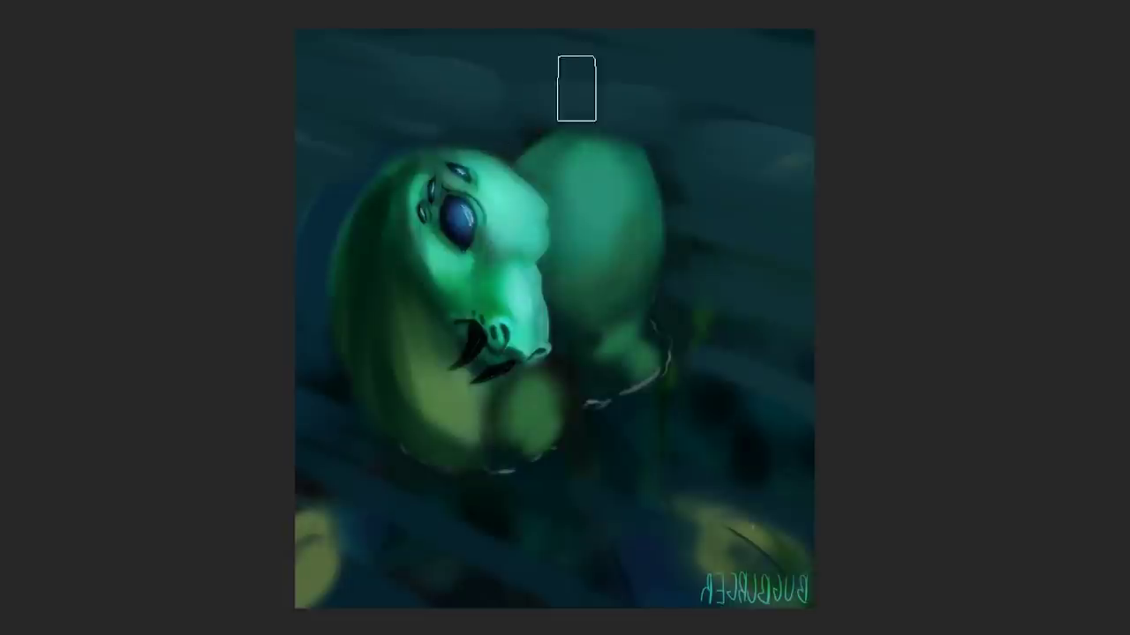
left_click_drag(679, 48, 827, 80)
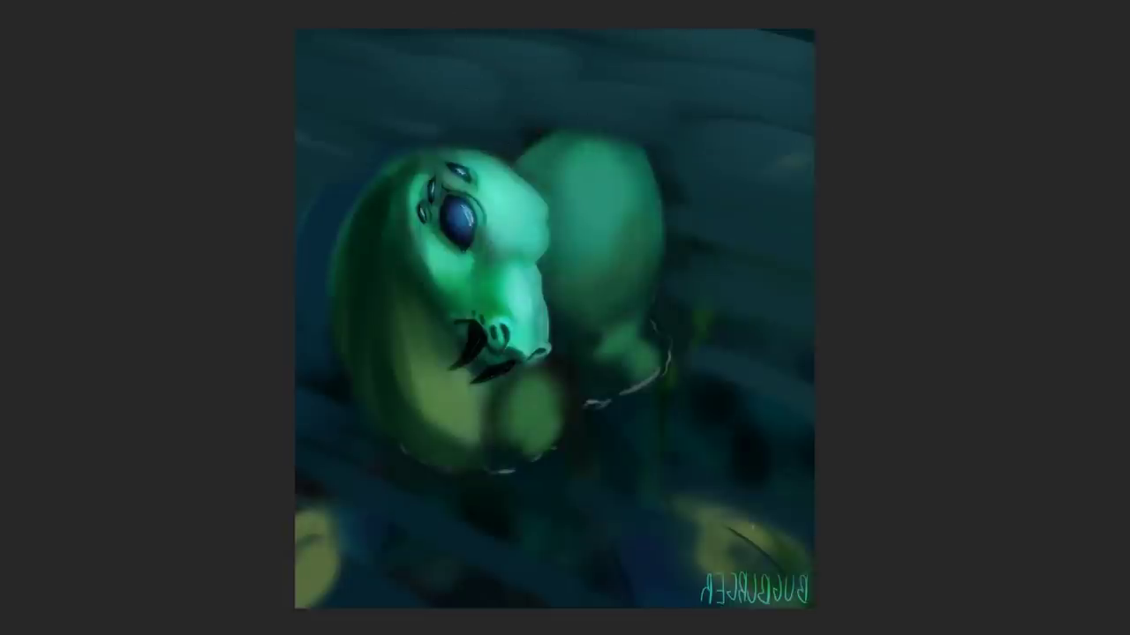
key("m")
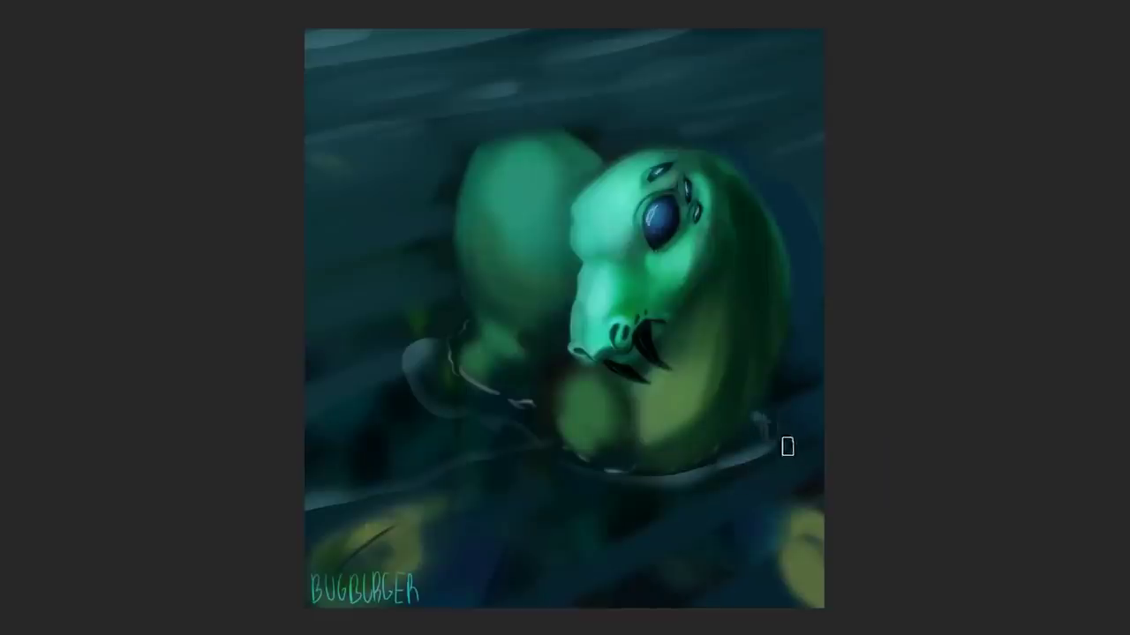
Paint gray-blue ripple rings where the creature's body meets the water, and mirror the canvas to check them
mouse_move(755, 428)
left_mouse_down()
mouse_move(612, 474)
mouse_move(561, 449)
mouse_move(564, 427)
left_mouse_up()
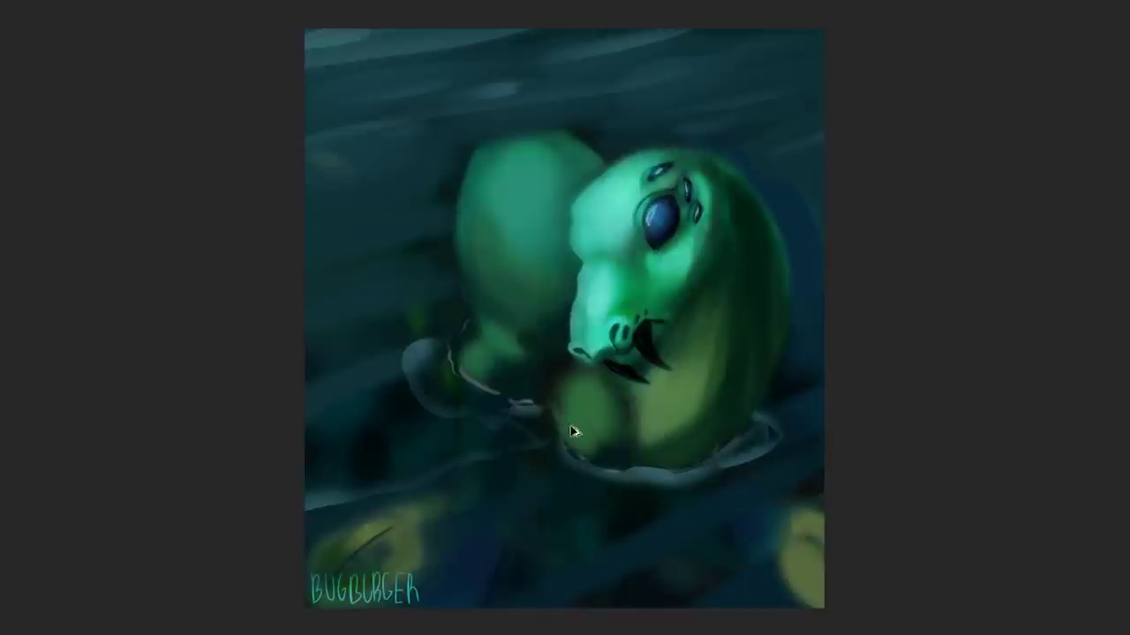
key("m")
left_click_drag(651, 297, 673, 269)
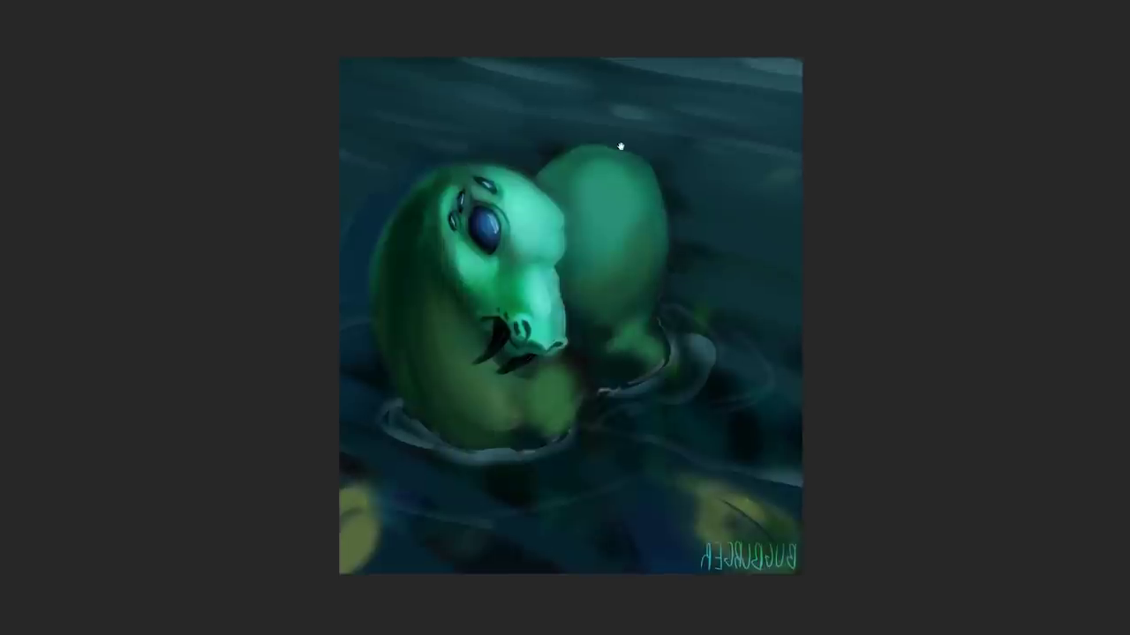
Extend the canvas on both sides into a landscape format about 4.7 in wide
key("ctrl+t")
left_click_drag(360, 311, 282, 315)
left_click_drag(855, 315, 903, 316)
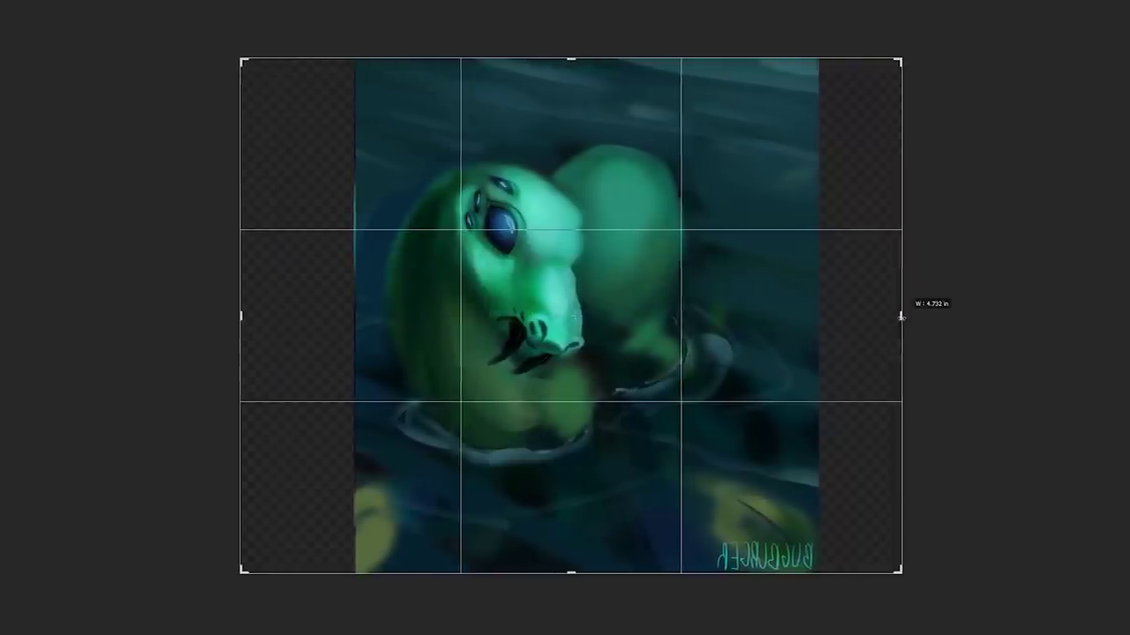
key("Return")
Fill the empty areas on both sides of the creature with dark teal water strokes that continue the existing ripples
mouse_move(806, 239)
left_mouse_down()
mouse_move(837, 497)
mouse_move(340, 79)
left_mouse_up()
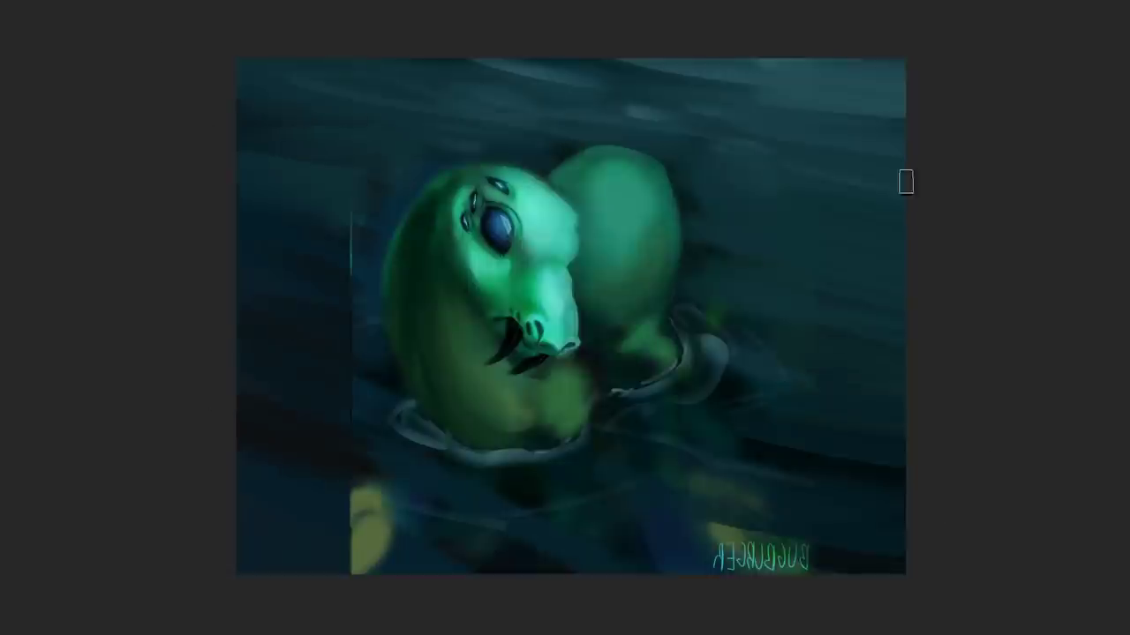
left_click_drag(688, 221, 591, 361)
mouse_move(591, 291)
left_mouse_down()
mouse_move(453, 197)
mouse_move(476, 318)
left_mouse_up()
Paint a gray-blue rim light along the neck's outer edge, define the jaw's contour, and mirror the canvas to check the form
key("ctrl+plus")
left_click_drag(559, 312, 583, 417)
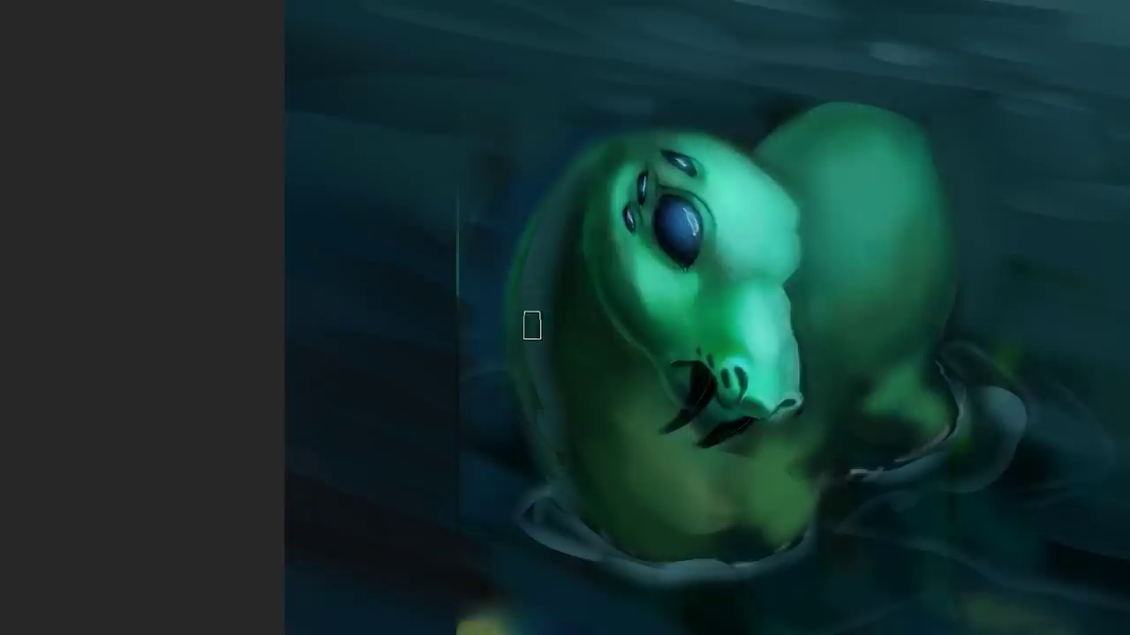
scroll(534, 353, "left", 1)
key("m")
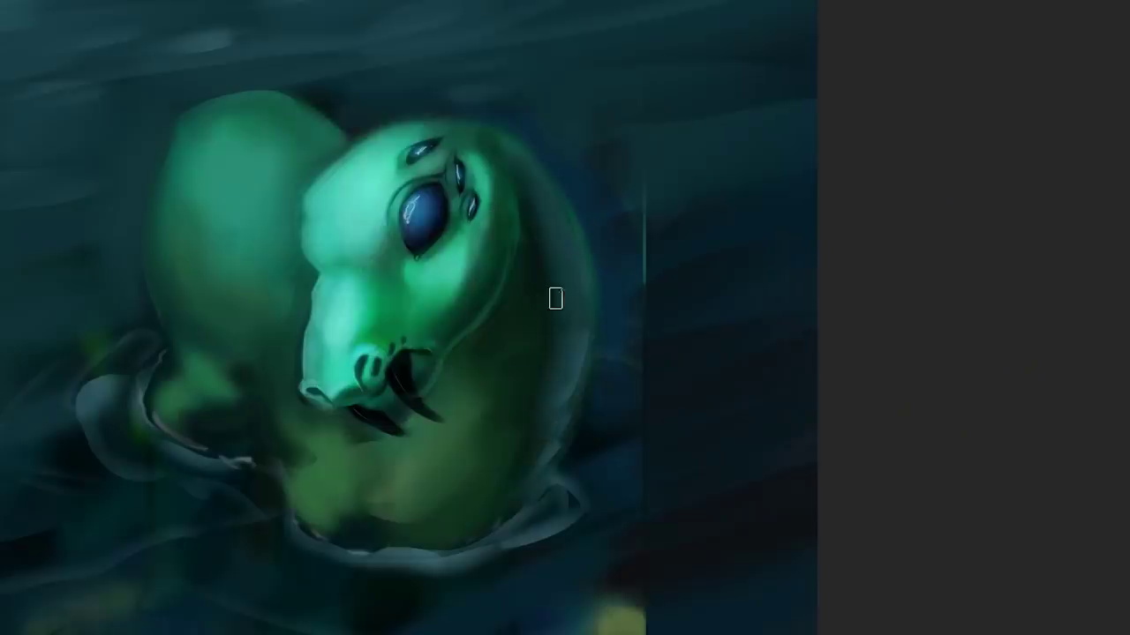
scroll(583, 313, "up", 2)
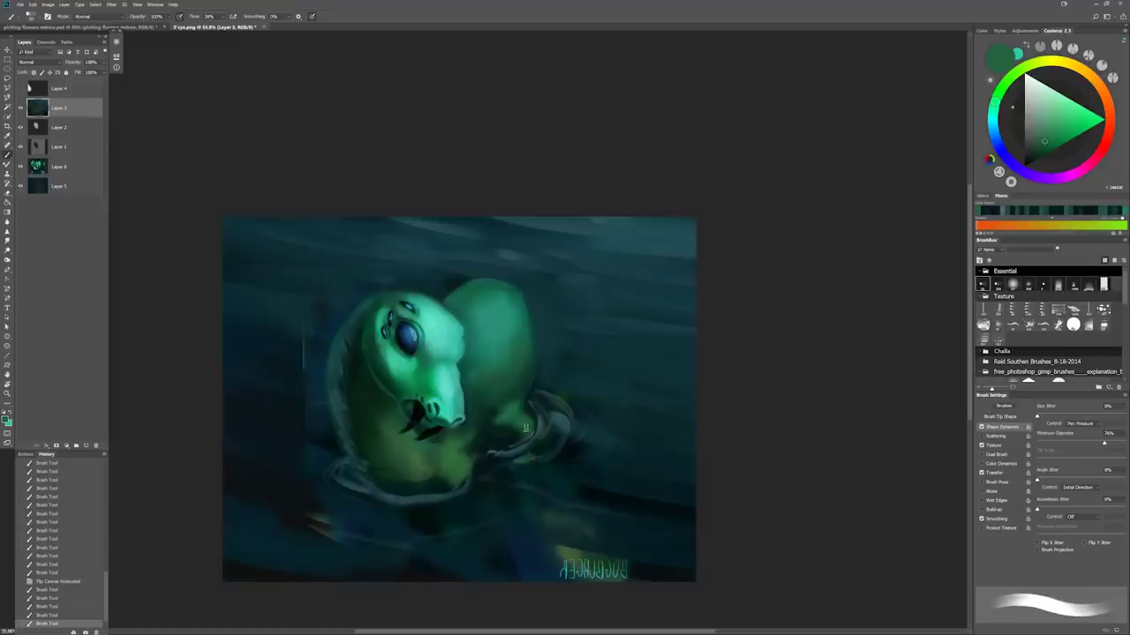
Paint broken green reflections in the water beneath the creature's neck and coiled body
scroll(539, 466, "up", 2)
left_click_drag(608, 423, 691, 355)
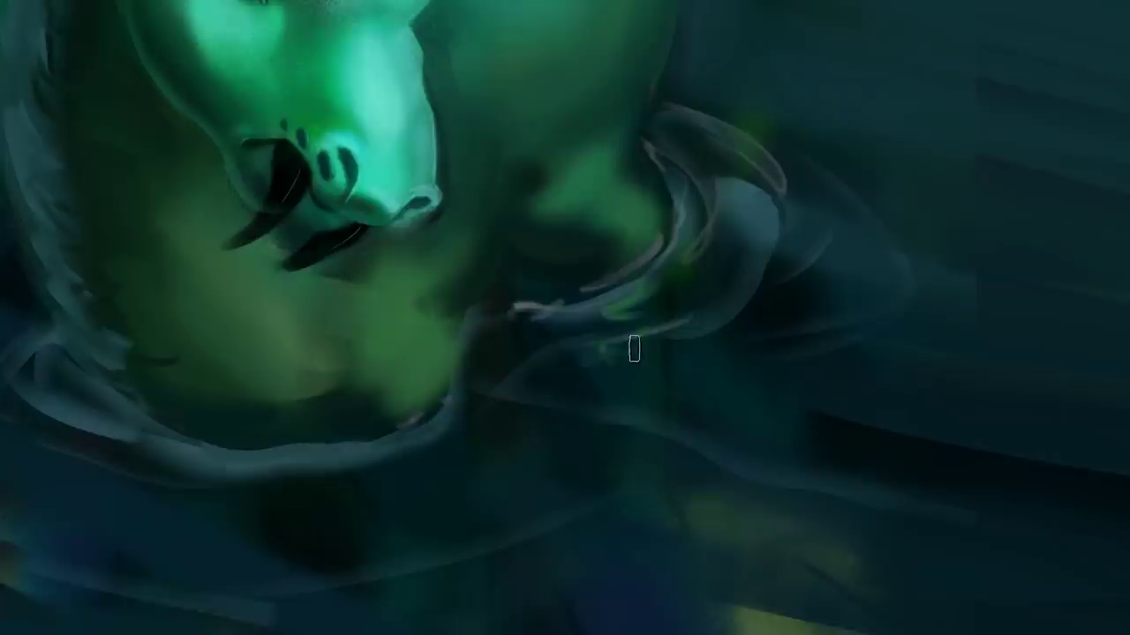
left_click_drag(618, 350, 627, 426)
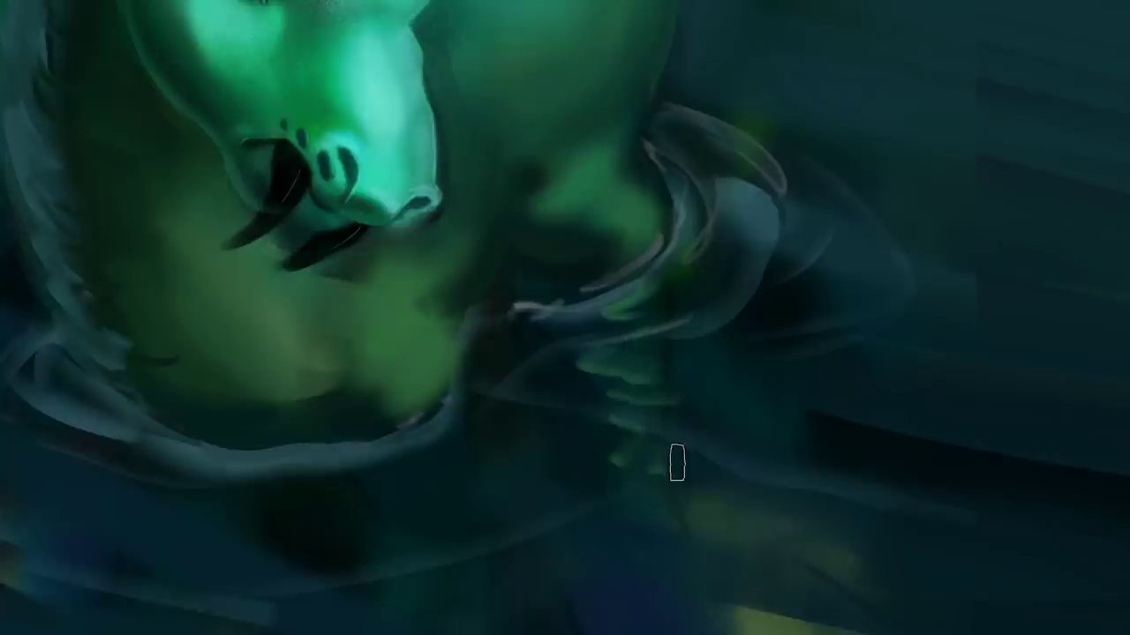
key("ctrl+minus")
left_click(458, 340, "alt")
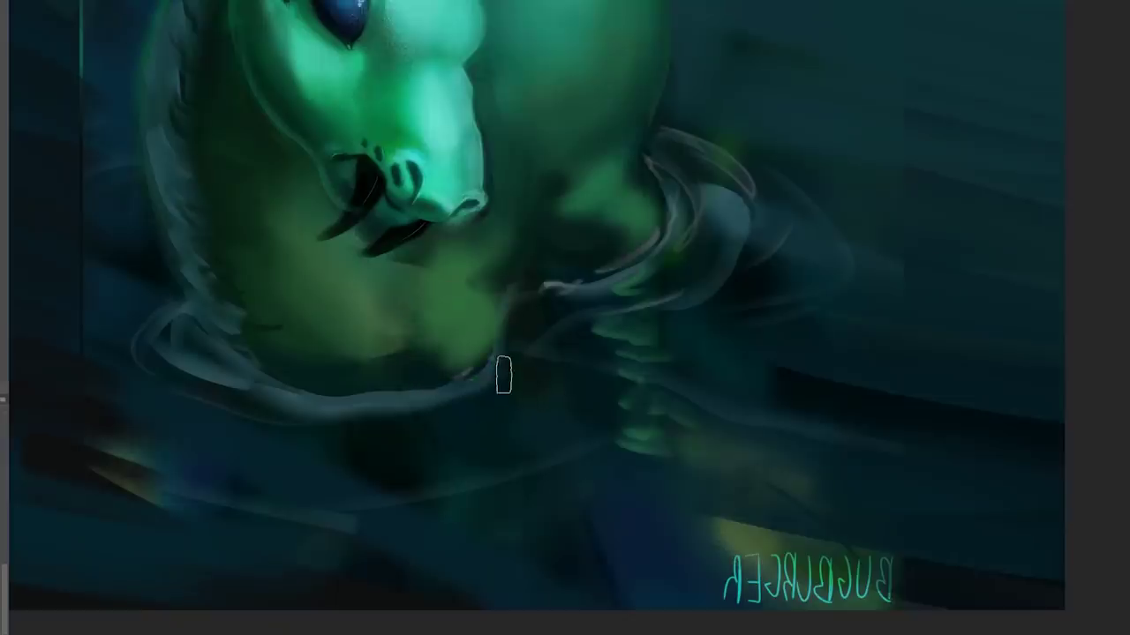
mouse_move(451, 404)
left_mouse_down()
mouse_move(511, 418)
mouse_move(471, 442)
mouse_move(491, 472)
mouse_move(470, 474)
mouse_move(536, 494)
mouse_move(499, 546)
mouse_move(490, 596)
mouse_move(517, 503)
left_mouse_up()
Tone down the yellowish patch near the signature, extend the broken green reflections, and mirror the canvas to check them
left_click(765, 493, "alt")
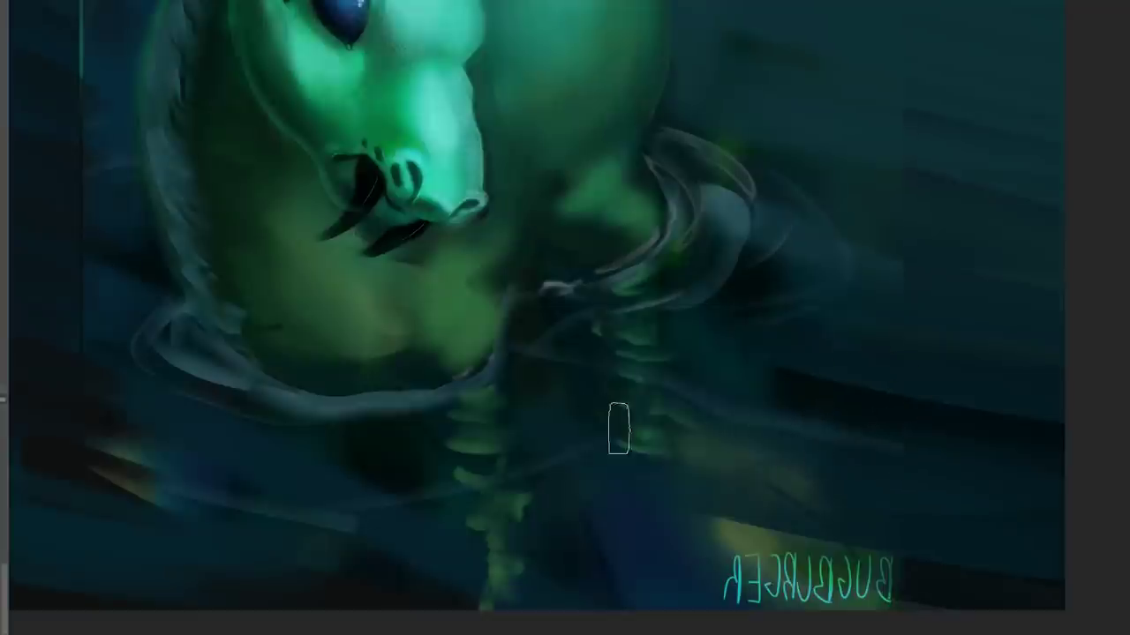
mouse_move(732, 485)
left_mouse_down()
mouse_move(529, 495)
mouse_move(682, 553)
left_mouse_up()
key("ctrl+z")
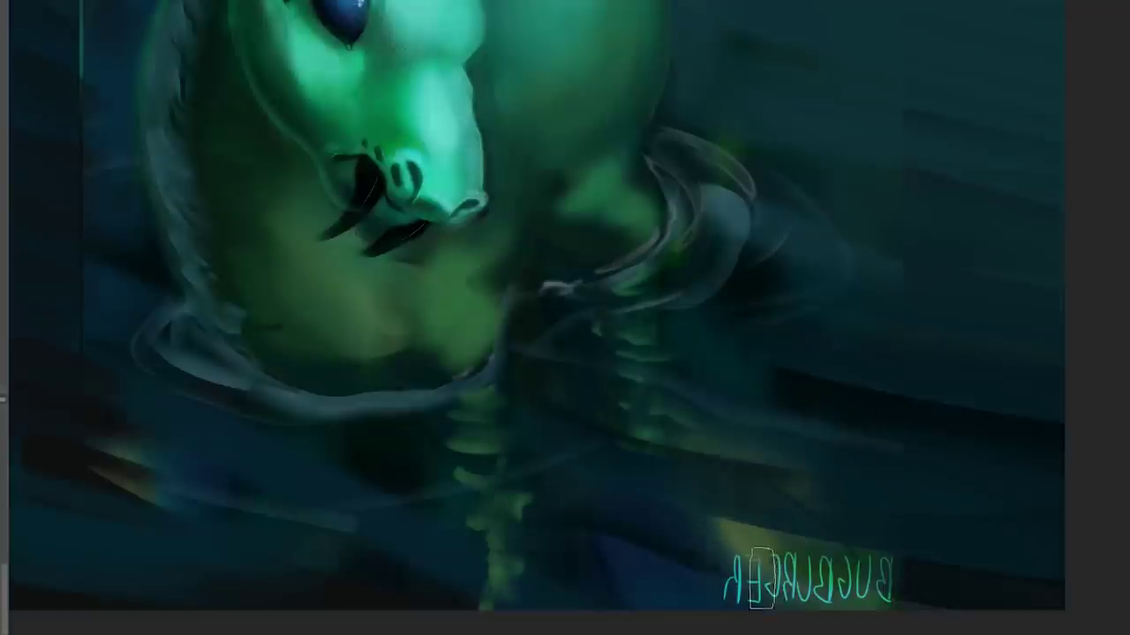
left_click(756, 361, "alt")
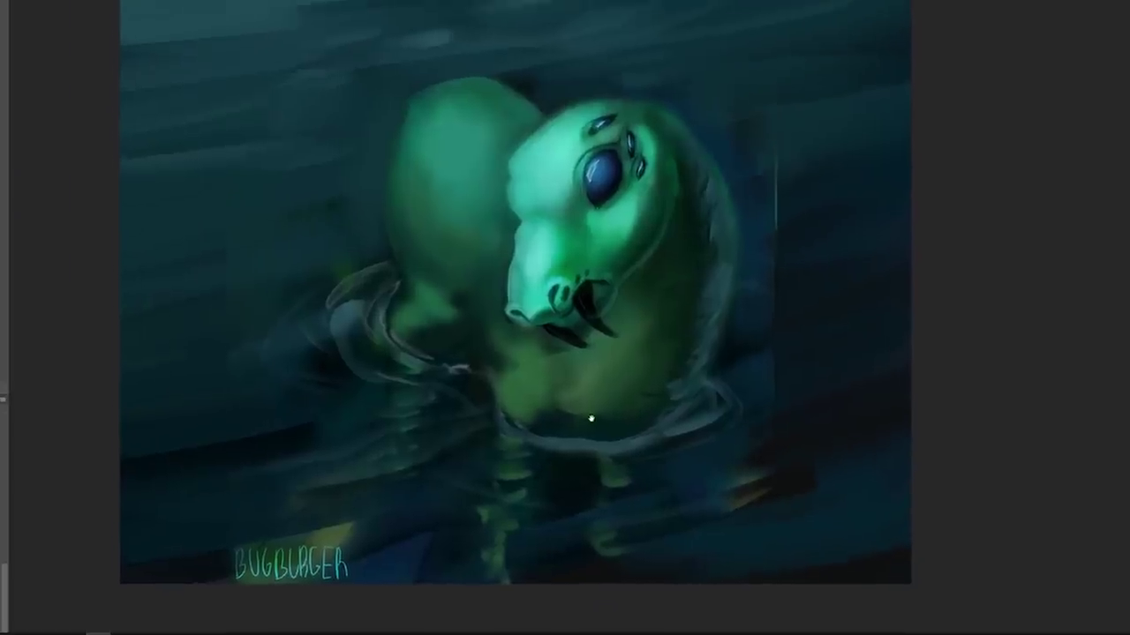
scroll(583, 439, "down", 1)
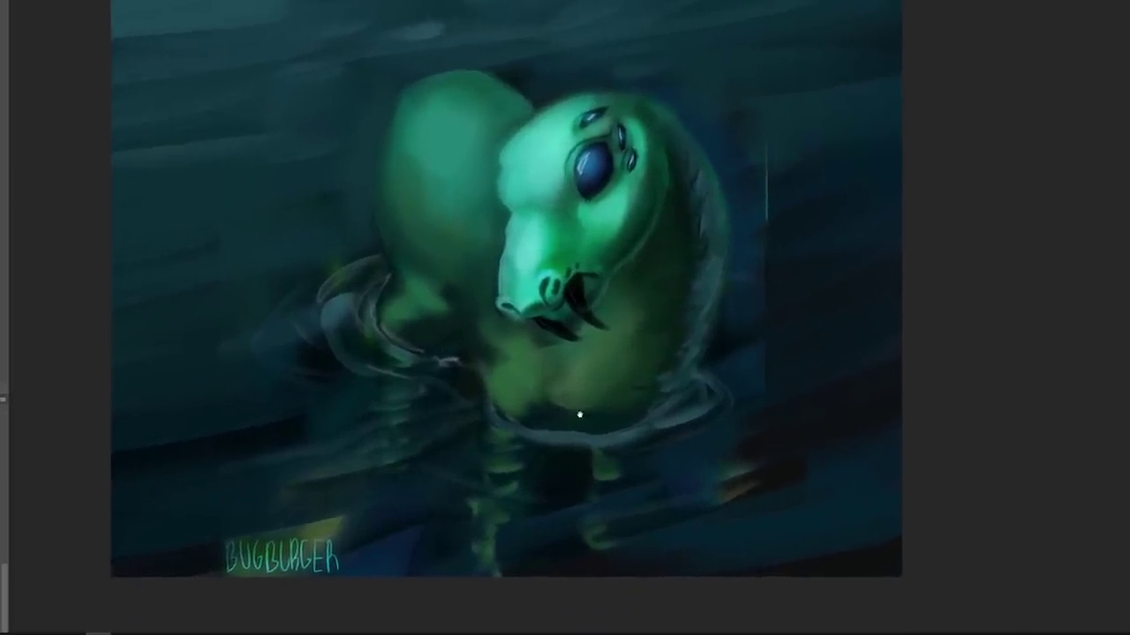
Paint small pale wet highlights on the creature's brow, snout and body, and check the values in grayscale
left_click(611, 256, "alt")
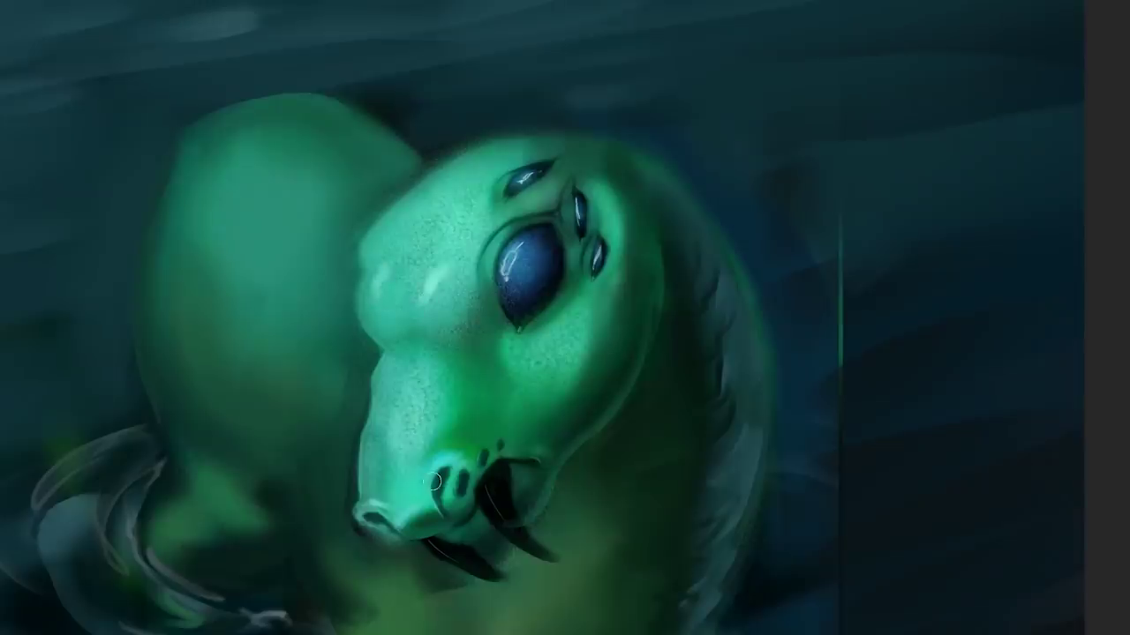
left_click_drag(468, 384, 516, 353)
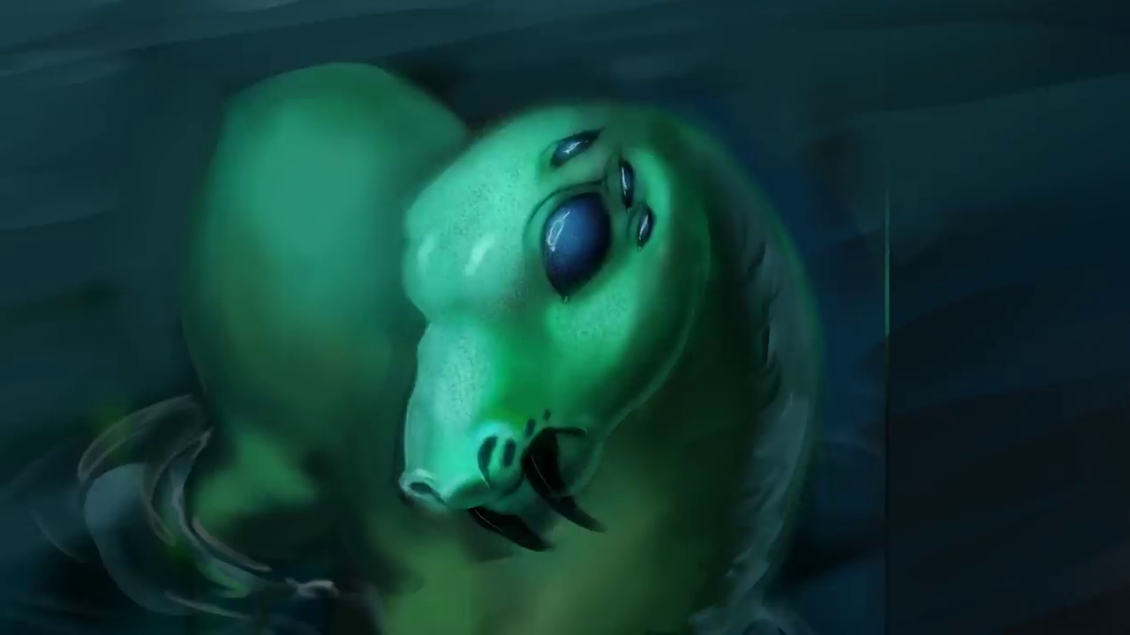
left_click_drag(256, 132, 280, 141)
mouse_move(242, 460)
left_mouse_down()
mouse_move(282, 372)
mouse_move(299, 392)
left_mouse_up()
key("ctrl+z")
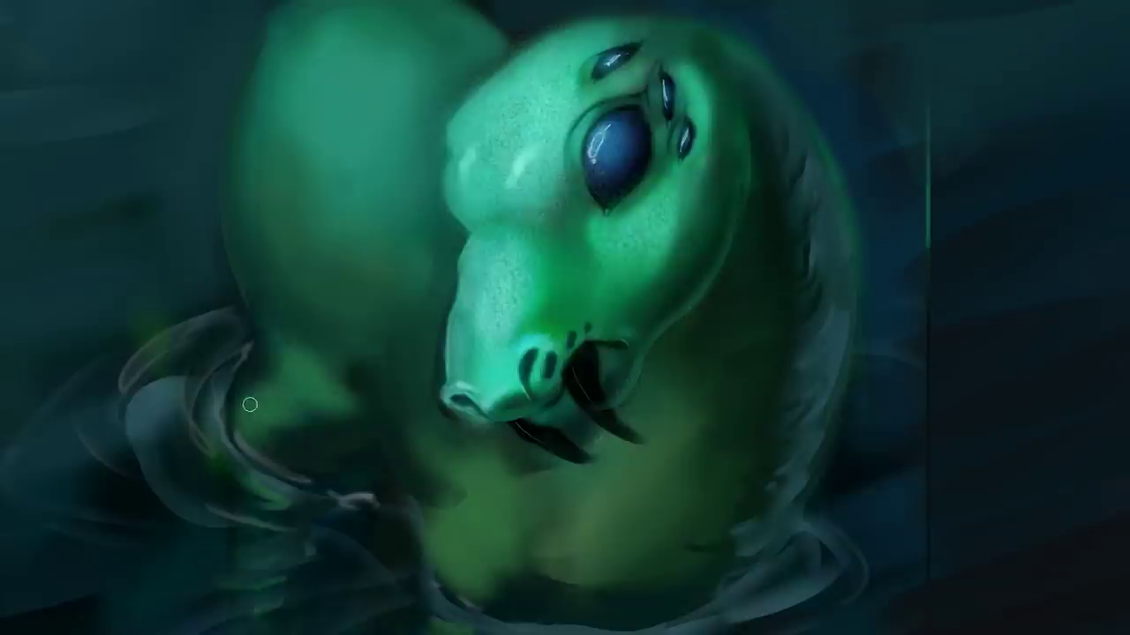
left_click_drag(475, 483, 465, 502)
left_click_drag(483, 279, 494, 293)
left_click_drag(510, 340, 519, 358)
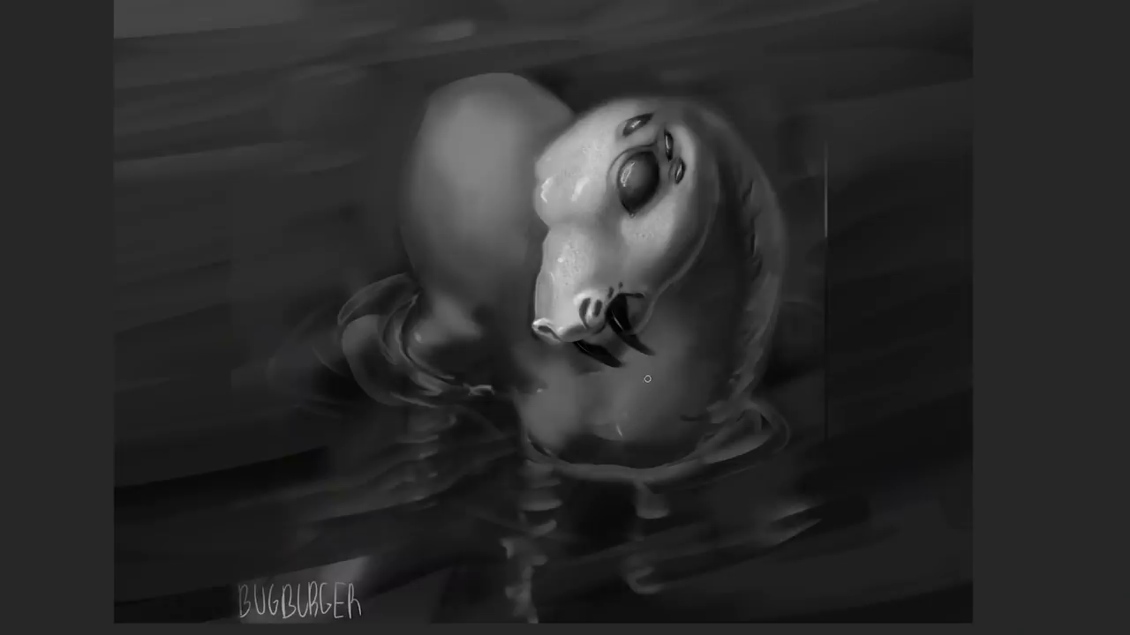
left_click_drag(638, 381, 633, 405)
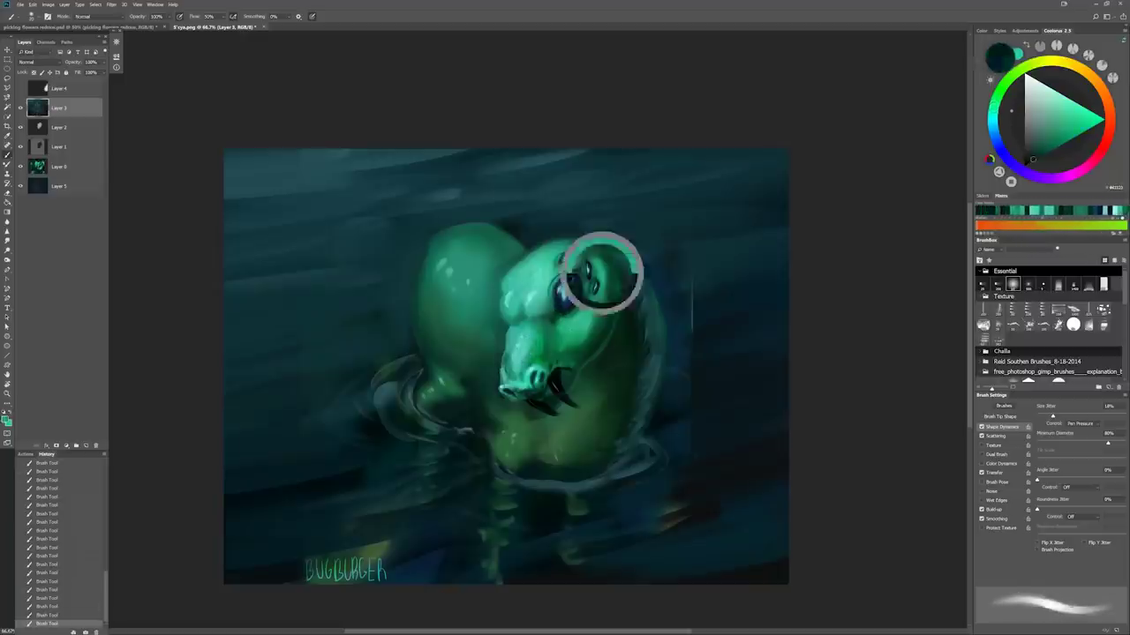
Review the creature painting's overall readability at thumbnail size in grayscale
key("z")
left_click(580, 365, "alt")
mouse_move(583, 456)
left_mouse_down()
mouse_move(503, 463)
mouse_move(580, 470)
left_mouse_up()
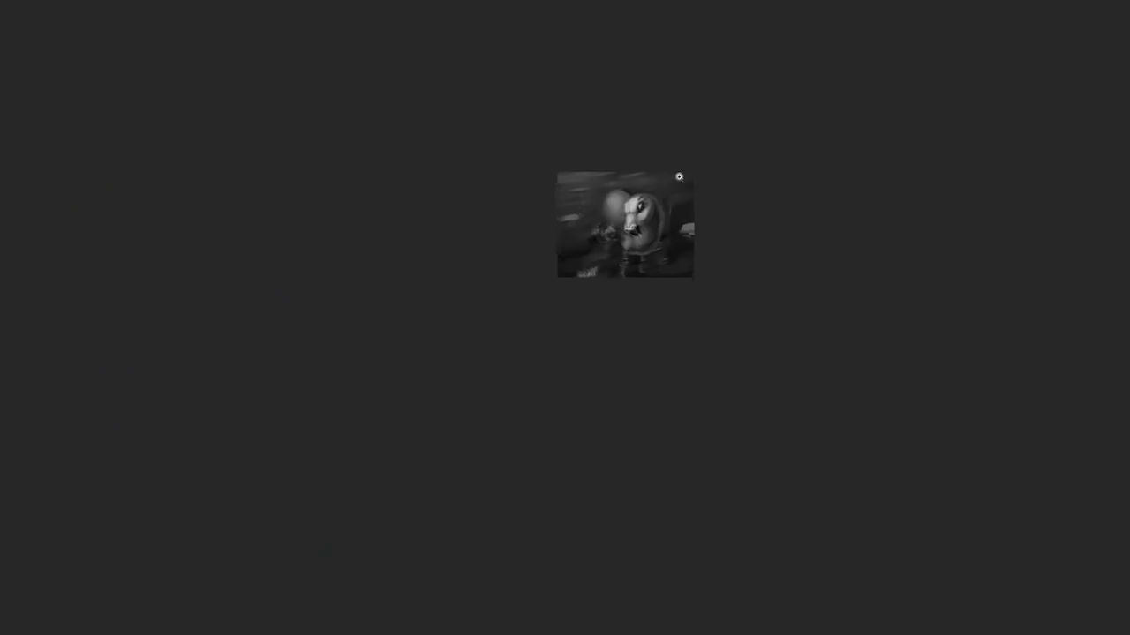
mouse_move(676, 176)
left_mouse_down()
mouse_move(620, 180)
mouse_move(628, 282)
left_mouse_up()
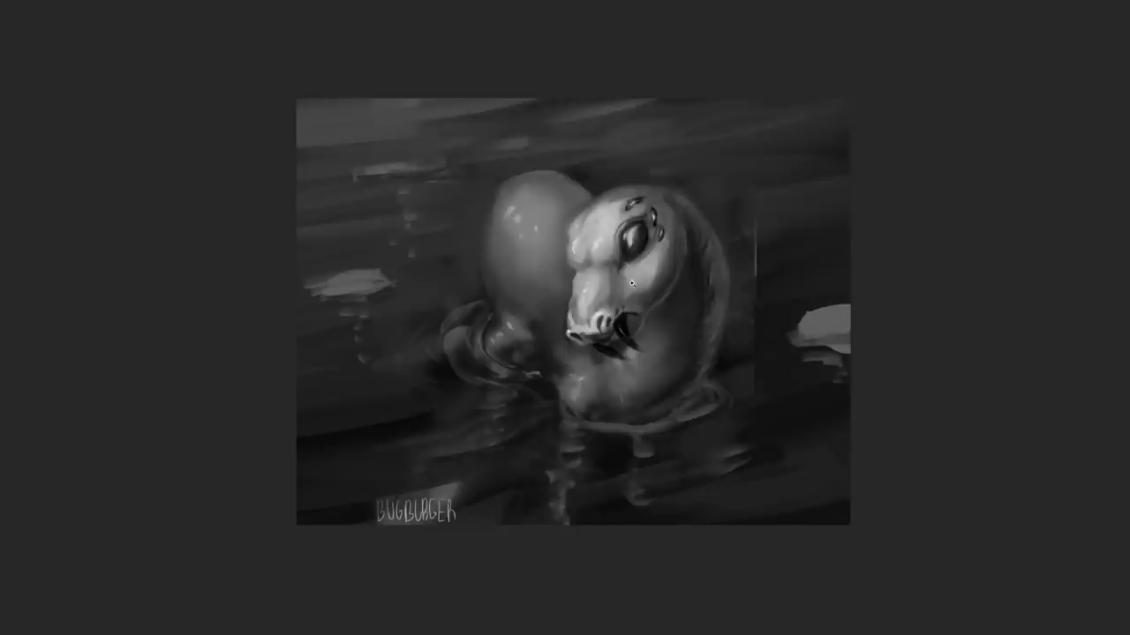
key("ctrl+y")
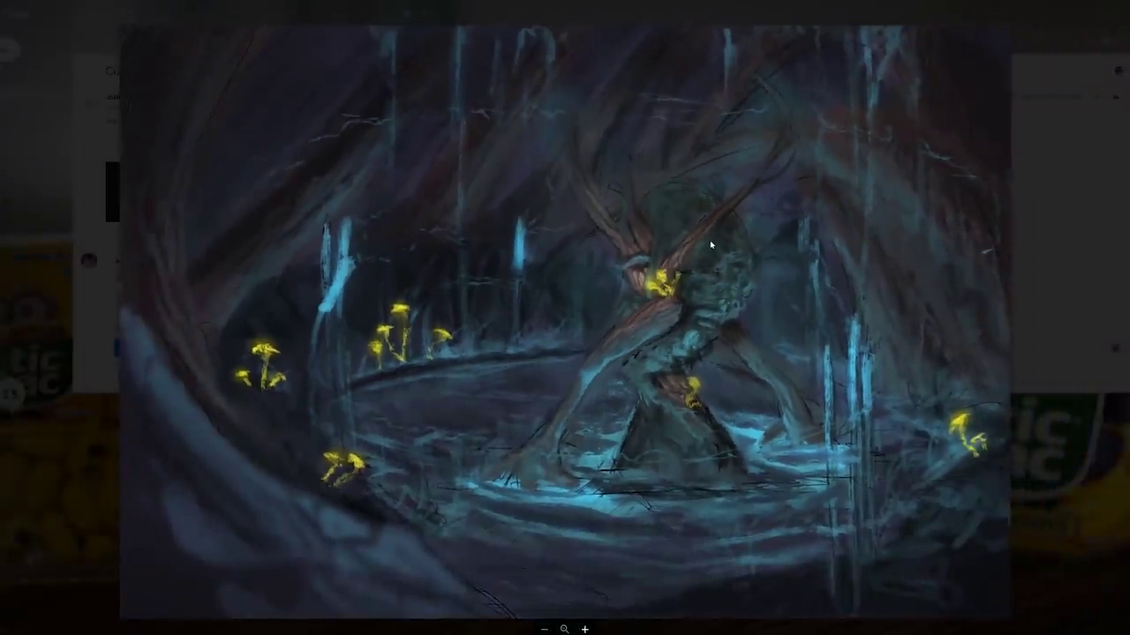
Examine the submitted cave painting, comparing the tree creature's details with the full composition
scroll(707, 283, "up", 3)
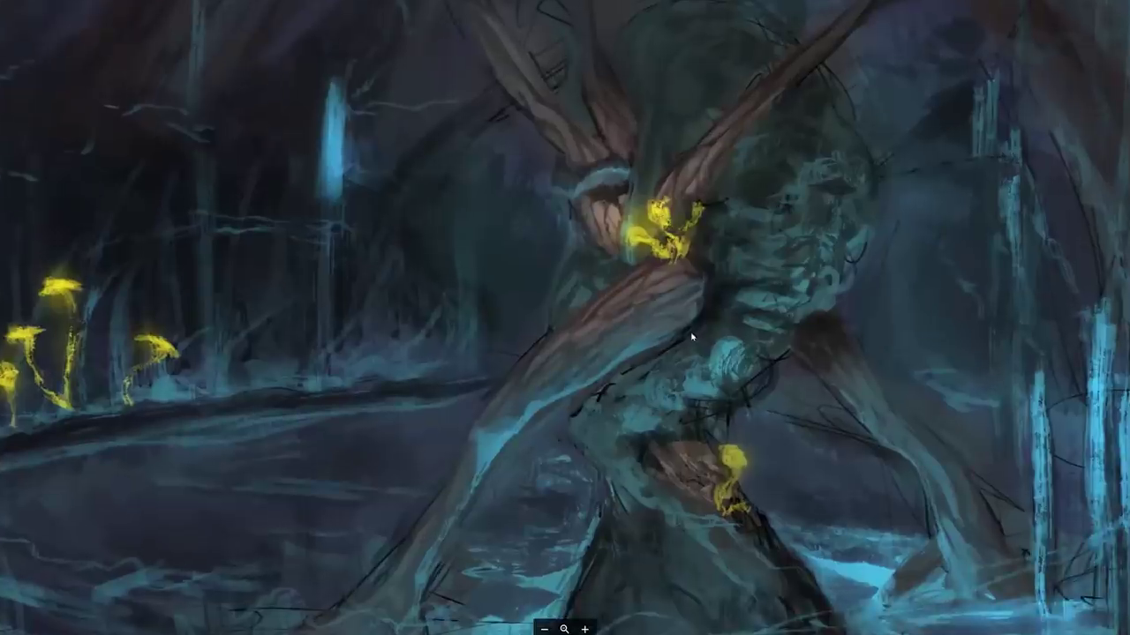
scroll(668, 265, "down", 4)
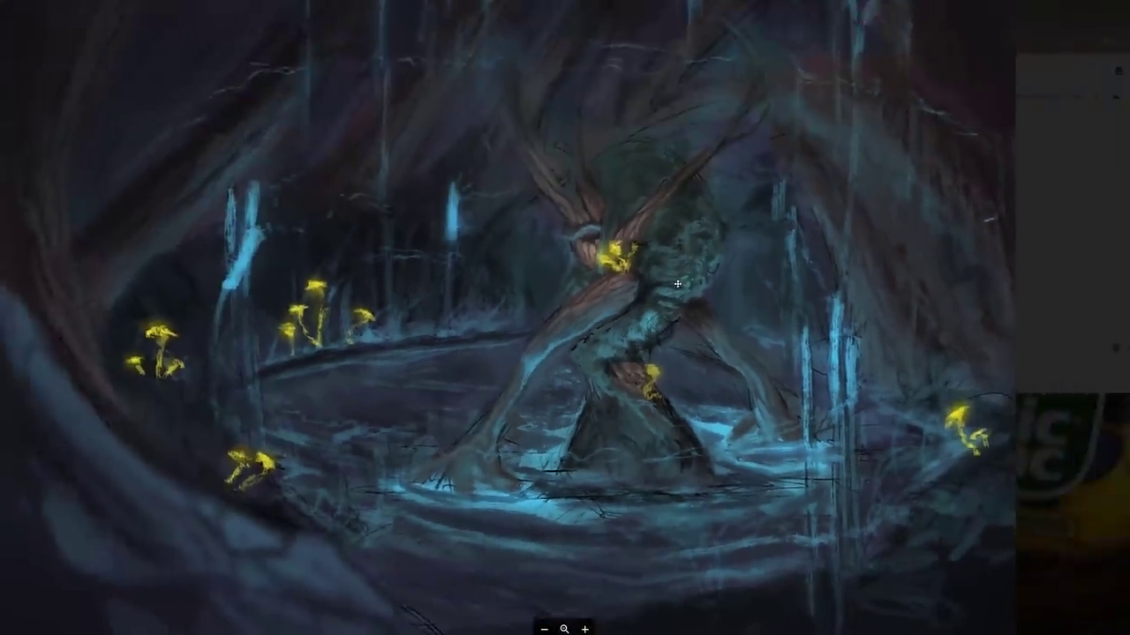
scroll(697, 322, "down", 1)
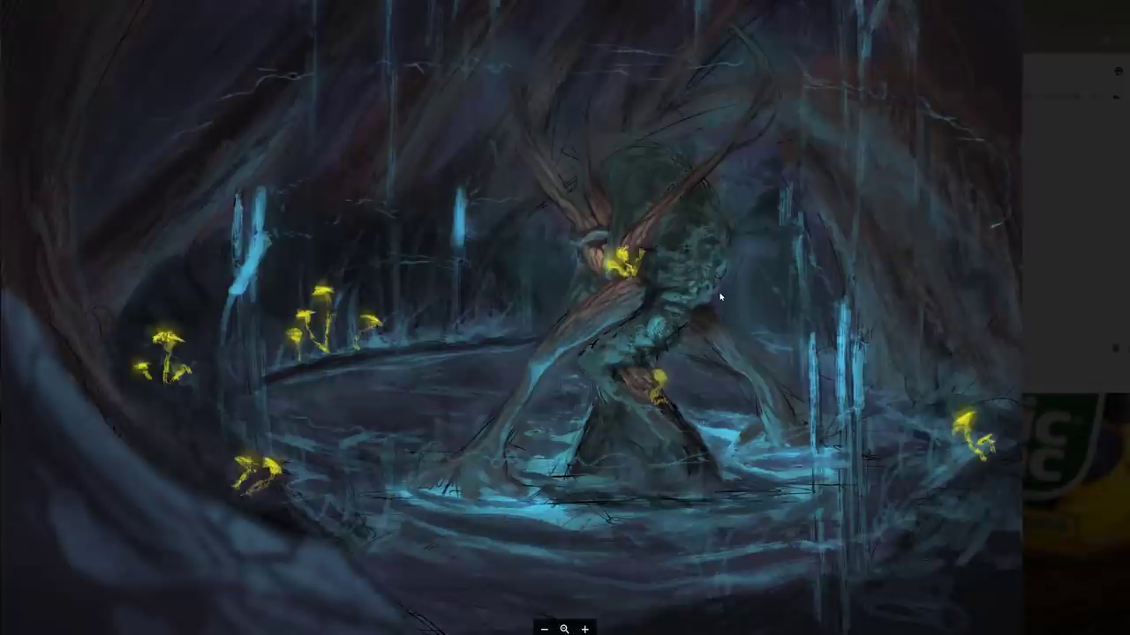
scroll(671, 335, "down", 2)
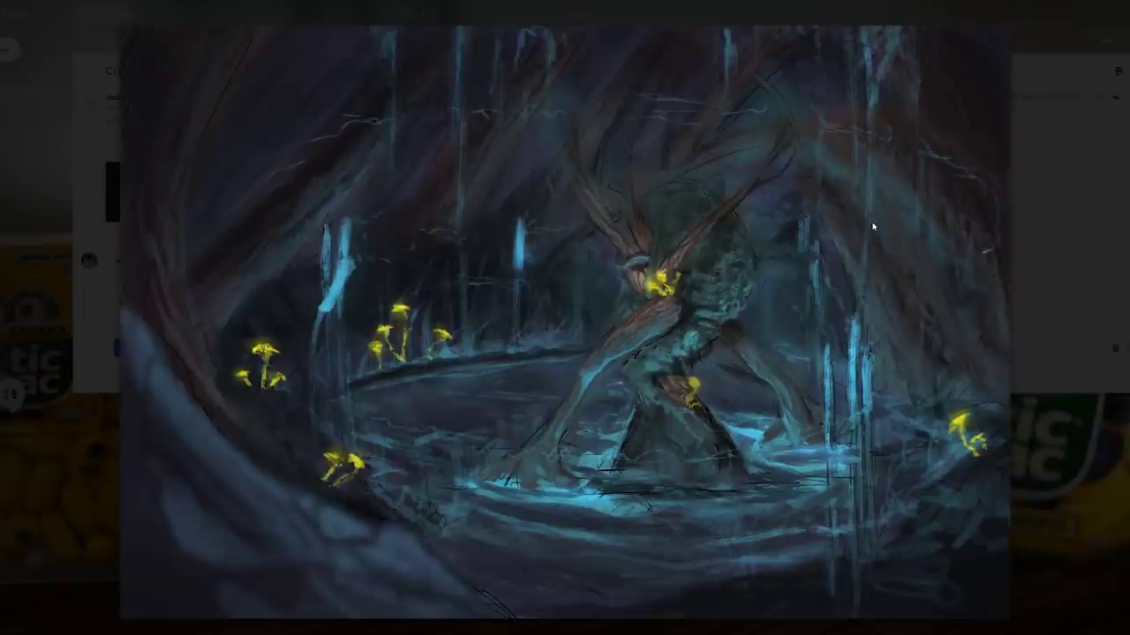
left_click(803, 410)
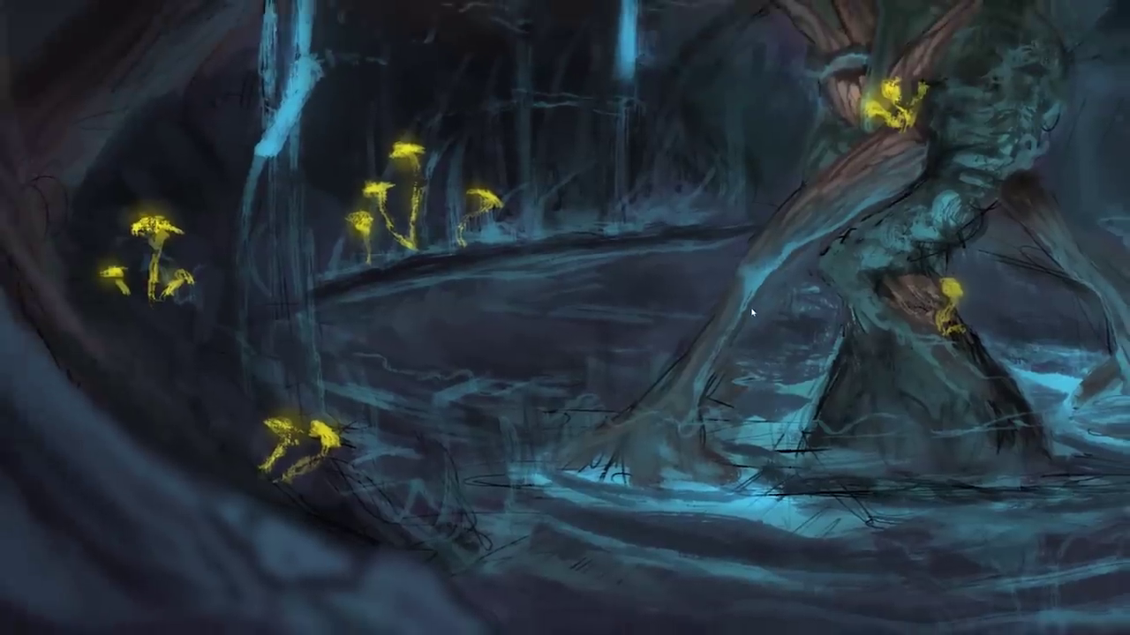
left_click(751, 312)
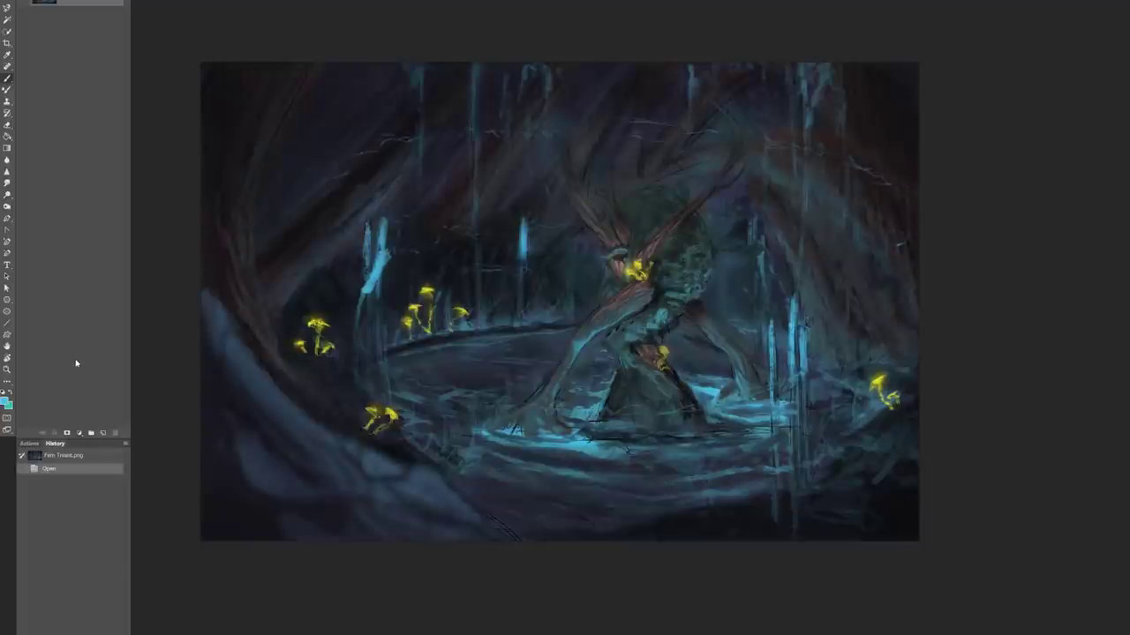
Add a new layer and paint a cyan misty glow over the cave's middle using a colour sampled from the water
left_click(103, 434)
left_click(706, 386, "alt")
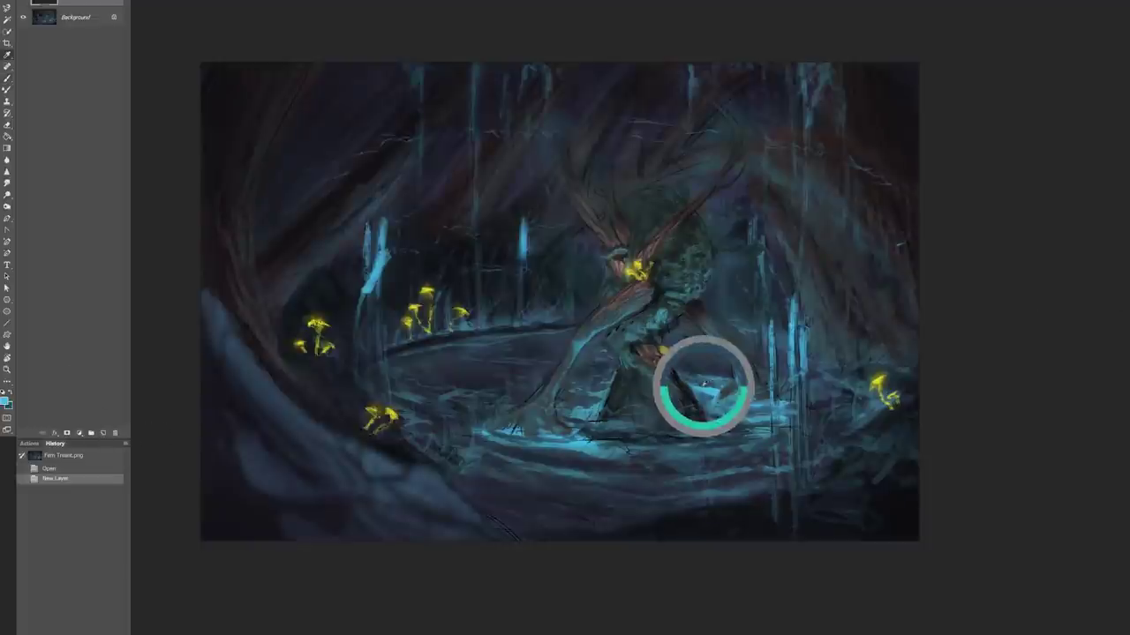
left_click_drag(529, 388, 573, 300)
key("ctrl+z")
mouse_move(413, 394)
left_mouse_down()
mouse_move(606, 403)
mouse_move(605, 353)
left_mouse_up()
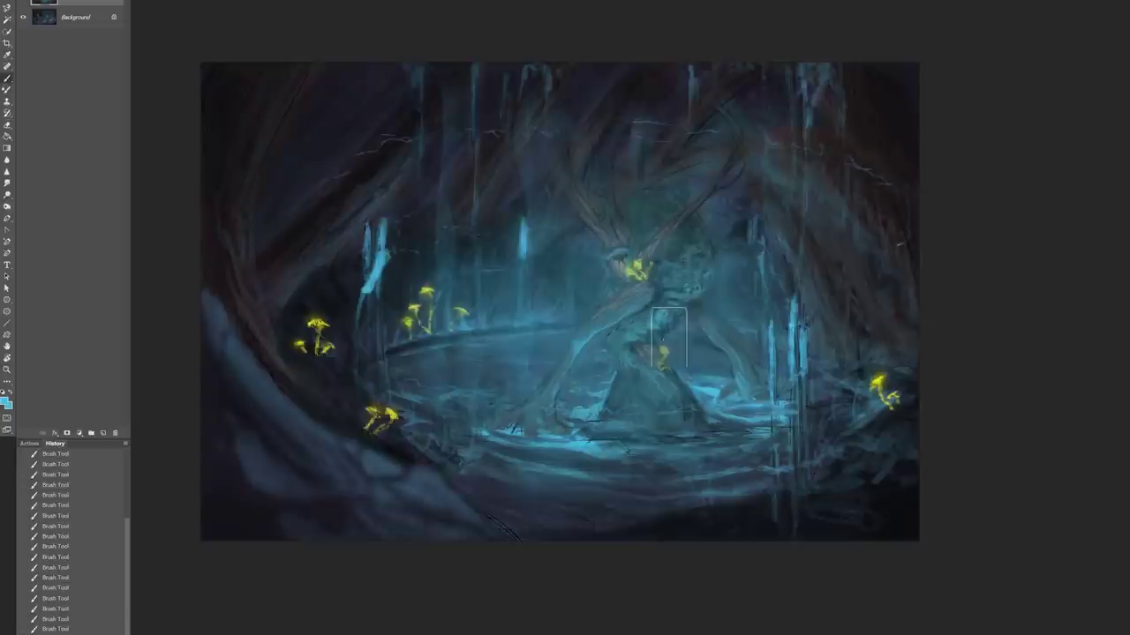
Erase the cyan mist from the tree creature's front limb, antlers, head and trunk to separate it from the background
key("ctrl+plus")
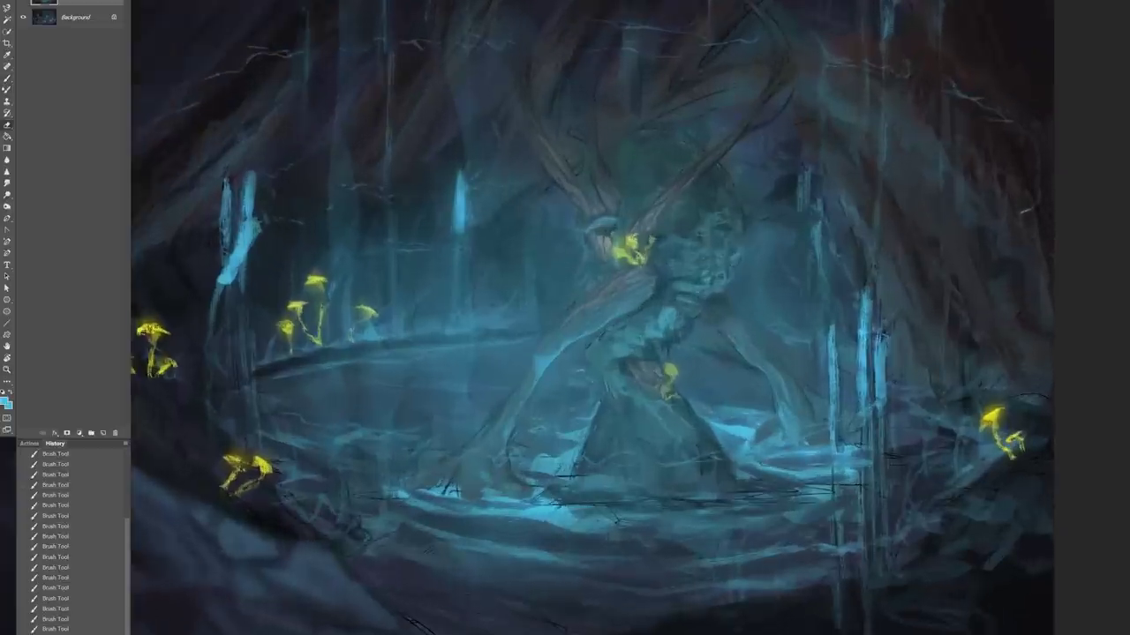
key("e")
left_click_drag(568, 349, 442, 476)
left_click_drag(487, 428, 423, 503)
left_click_drag(468, 459, 466, 494)
mouse_move(499, 446)
left_mouse_down()
mouse_move(477, 481)
mouse_move(490, 494)
left_mouse_up()
left_click_drag(508, 401, 503, 421)
left_click_drag(539, 386, 507, 422)
mouse_move(644, 273)
left_mouse_down()
mouse_move(542, 349)
mouse_move(620, 261)
mouse_move(587, 301)
left_mouse_up()
left_click_drag(618, 252, 565, 164)
mouse_move(681, 274)
left_mouse_down()
mouse_move(644, 385)
mouse_move(644, 325)
mouse_move(634, 383)
mouse_move(610, 337)
mouse_move(647, 381)
mouse_move(621, 344)
mouse_move(639, 405)
mouse_move(613, 425)
mouse_move(613, 463)
mouse_move(630, 396)
mouse_move(658, 440)
mouse_move(633, 395)
mouse_move(646, 464)
mouse_move(622, 469)
mouse_move(611, 432)
mouse_move(626, 470)
mouse_move(609, 448)
mouse_move(609, 482)
mouse_move(656, 431)
mouse_move(641, 423)
mouse_move(678, 466)
mouse_move(639, 360)
mouse_move(624, 362)
mouse_move(652, 382)
left_mouse_up()
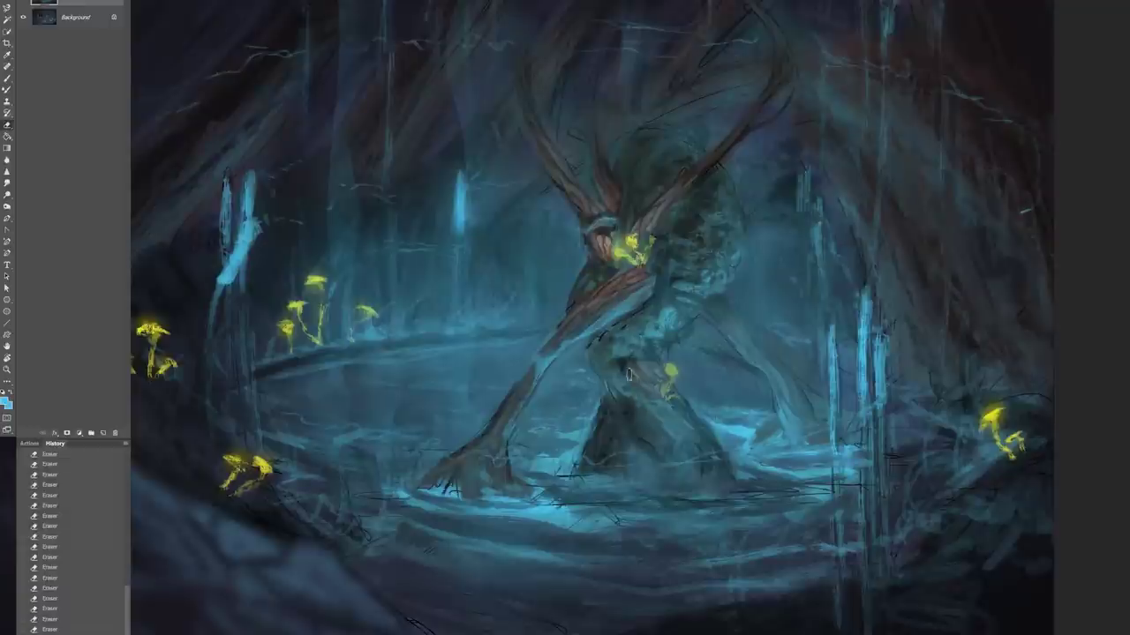
Check the cave painting's values in grayscale and compare its composition in mirrored and original orientation
key("ctrl+y")
key("ctrl+minus")
key("ctrl+y")
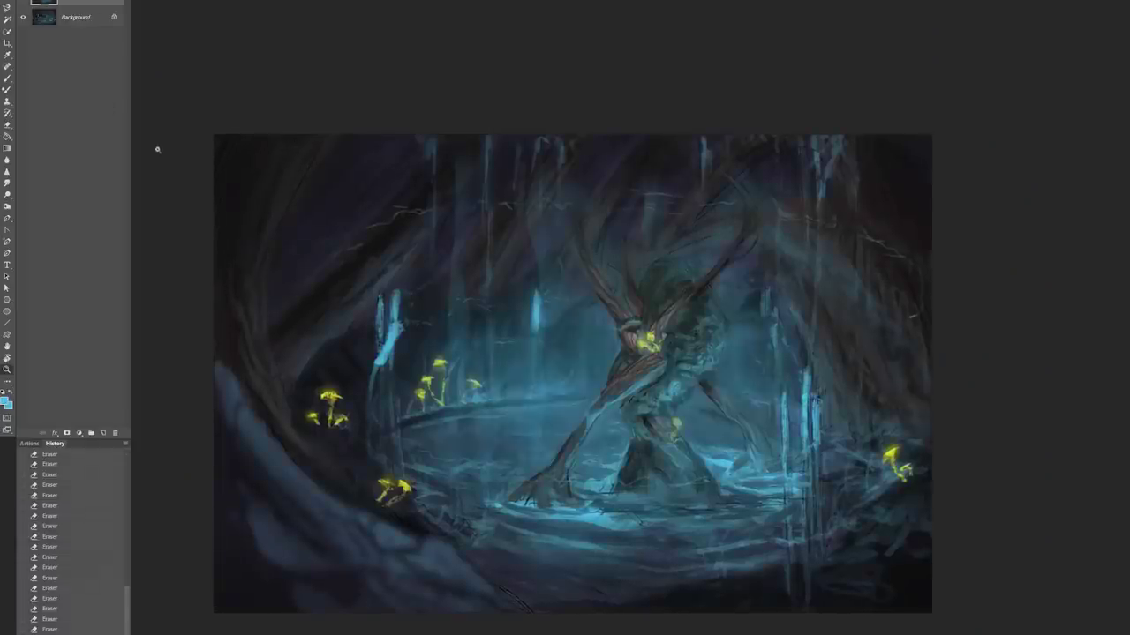
key("ctrl+y")
key("ctrl+y")
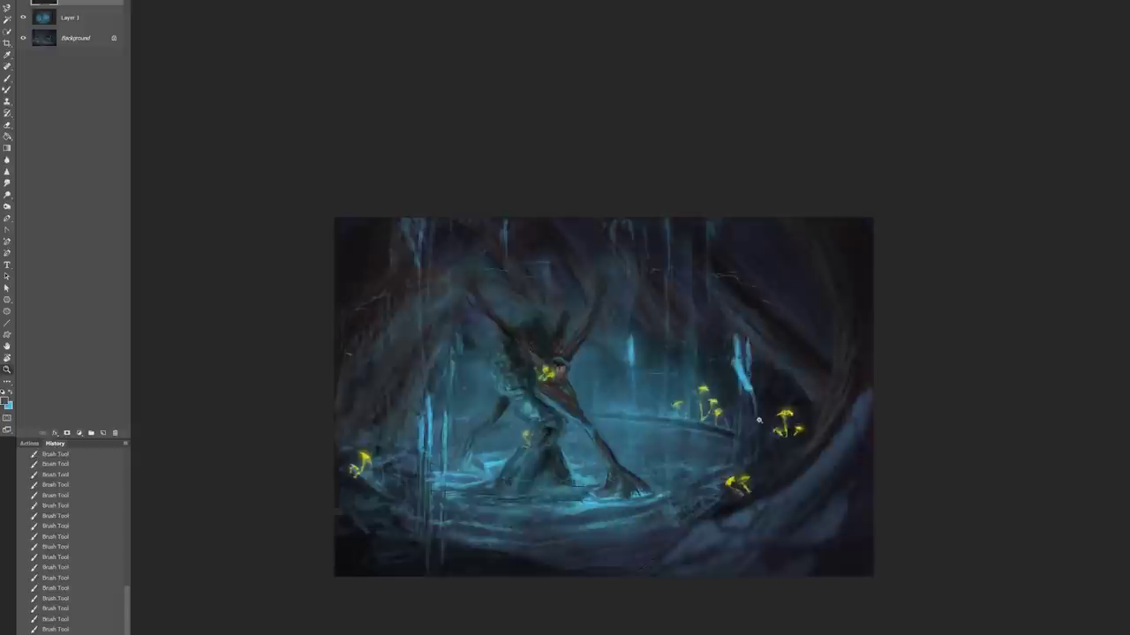
key("ctrl+shift+h")
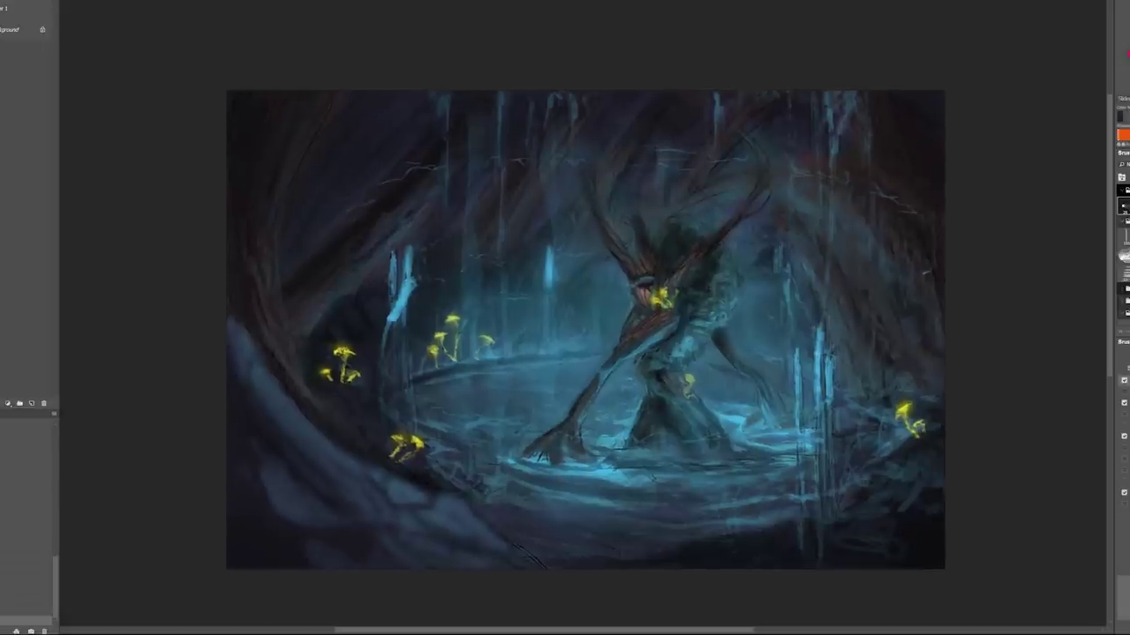
Sketch trial pale curves diagonally across the background from the mushrooms to the upper edge, and undo them
mouse_move(304, 346)
left_mouse_down()
mouse_move(585, 68)
mouse_move(630, 89)
mouse_move(569, 88)
mouse_move(819, 86)
mouse_move(494, 282)
left_mouse_up()
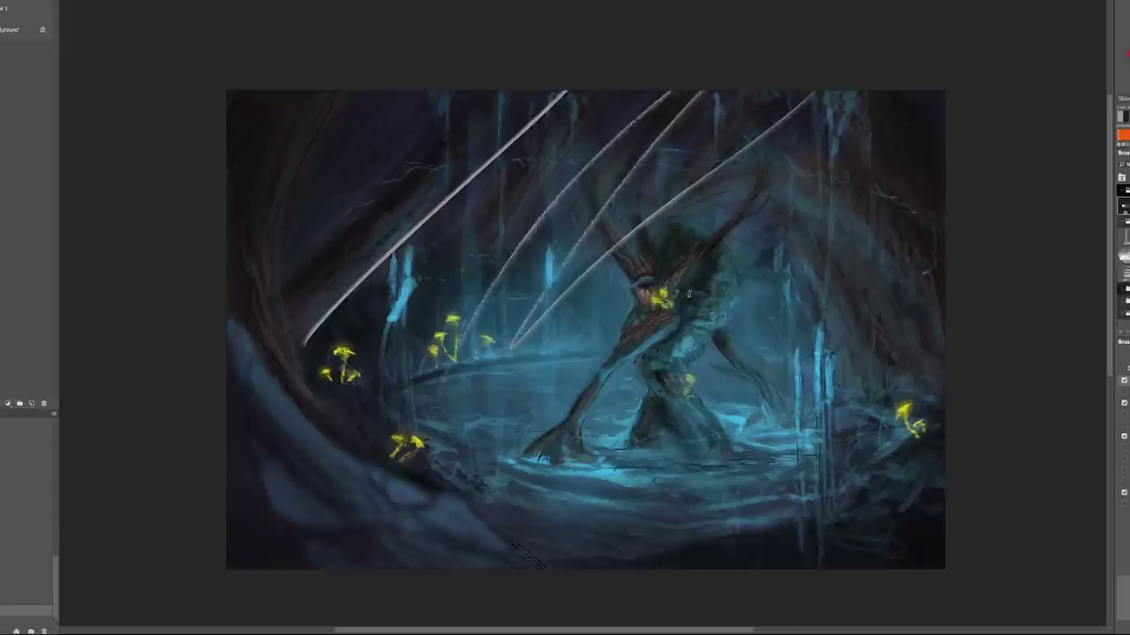
key("ctrl+z")
left_click_drag(377, 336, 618, 88)
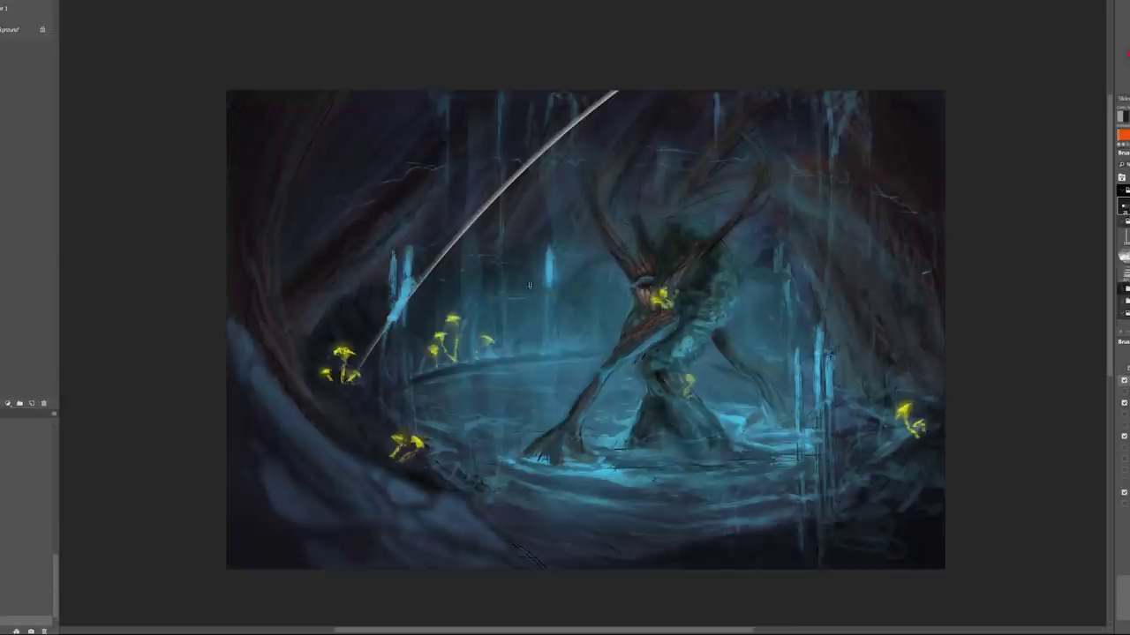
left_click_drag(530, 269, 811, 75)
key("ctrl+z")
Sketch trial pale direction lines along the tree creature's antlers, body and limbs, and undo them
mouse_move(568, 467)
left_mouse_down()
mouse_move(694, 239)
mouse_move(552, 459)
mouse_move(572, 406)
left_mouse_up()
key("ctrl+z")
key("ctrl+z")
mouse_move(750, 173)
left_mouse_down()
mouse_move(558, 459)
mouse_move(618, 353)
left_mouse_up()
key("ctrl+z")
key("ctrl+z")
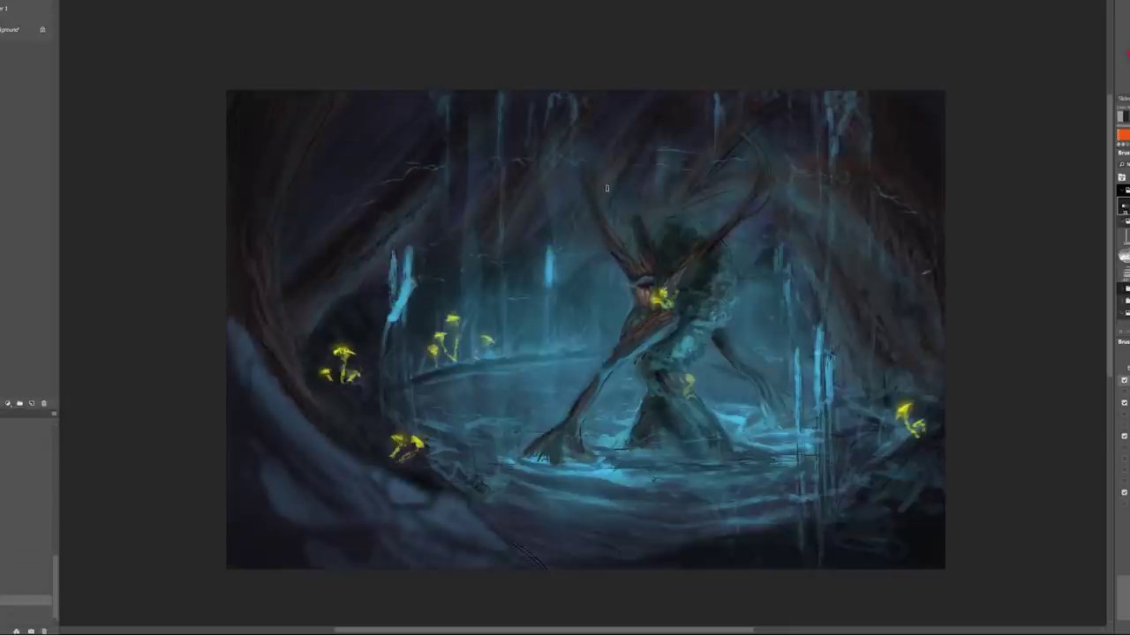
mouse_move(598, 184)
left_mouse_down()
mouse_move(639, 262)
mouse_move(704, 303)
mouse_move(788, 433)
left_mouse_up()
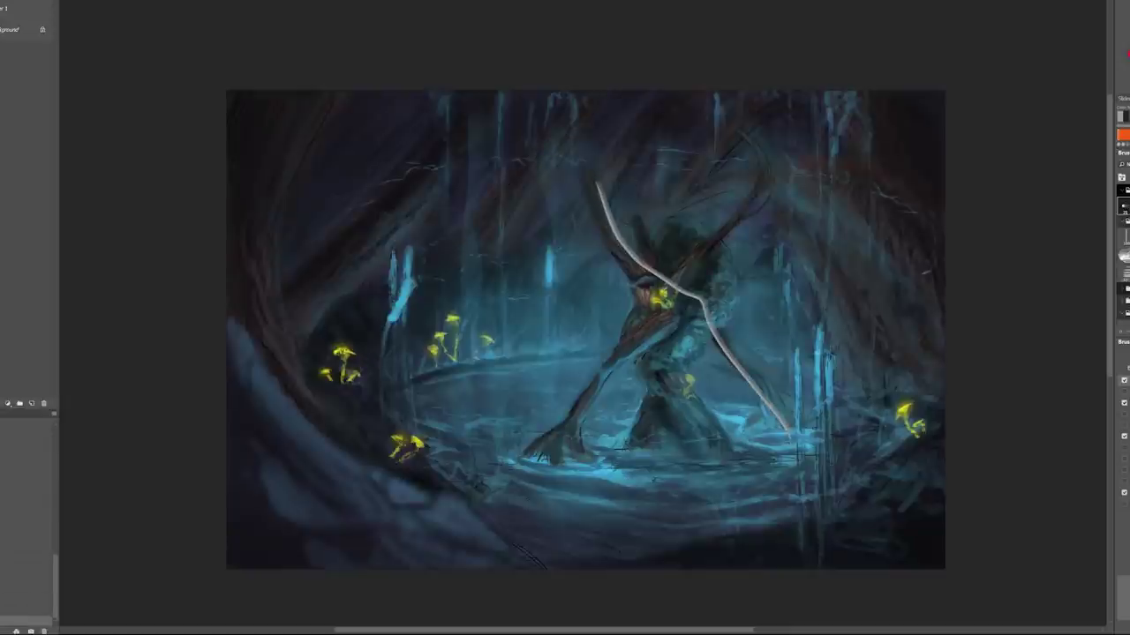
key("ctrl+z")
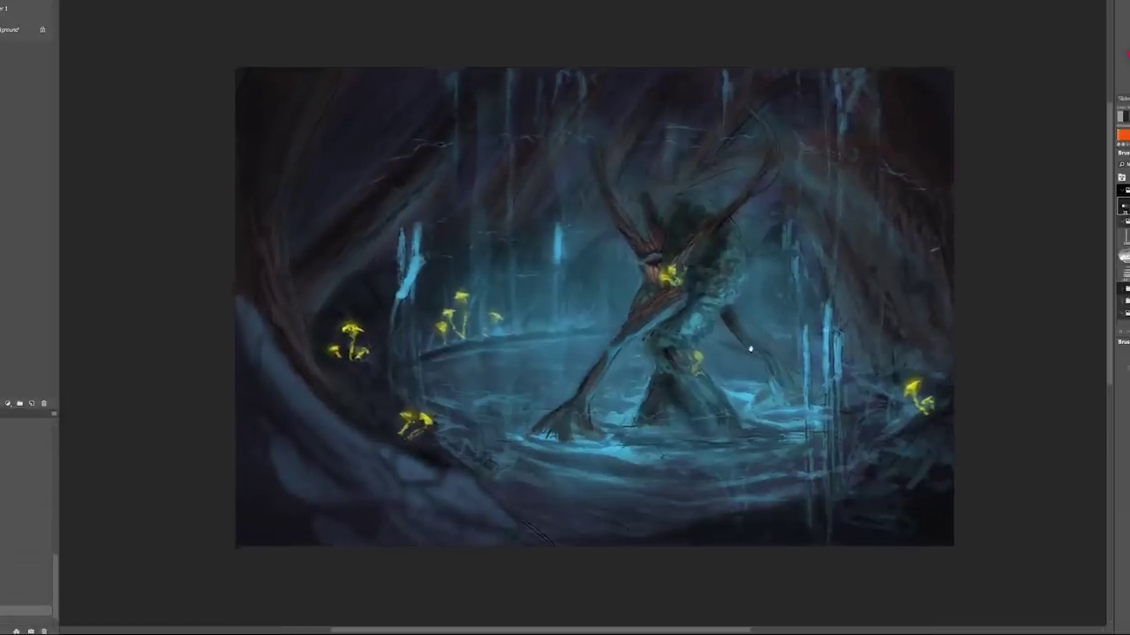
Mirror the canvas and paint dark blue-violet over the pale rock patches along the foreground's lower edge
key("h")
left_click_drag(736, 336, 559, 474)
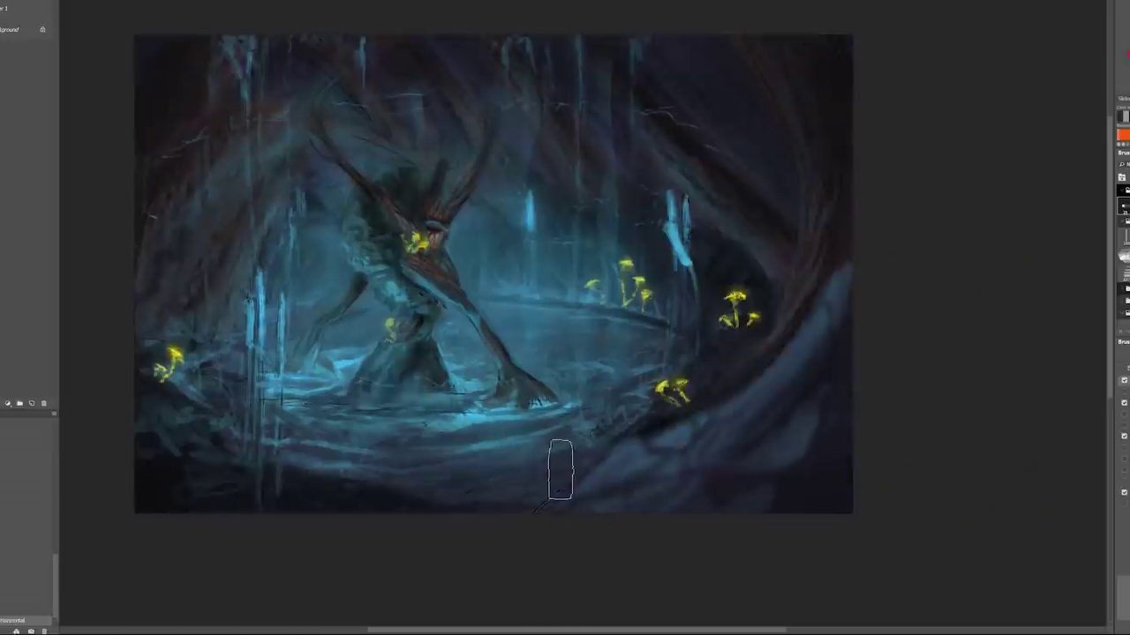
left_click_drag(560, 467, 693, 468)
key("bracketright")
key("bracketright")
key("bracketright")
mouse_move(633, 433)
left_mouse_down()
mouse_move(746, 427)
mouse_move(649, 455)
mouse_move(684, 432)
left_mouse_up()
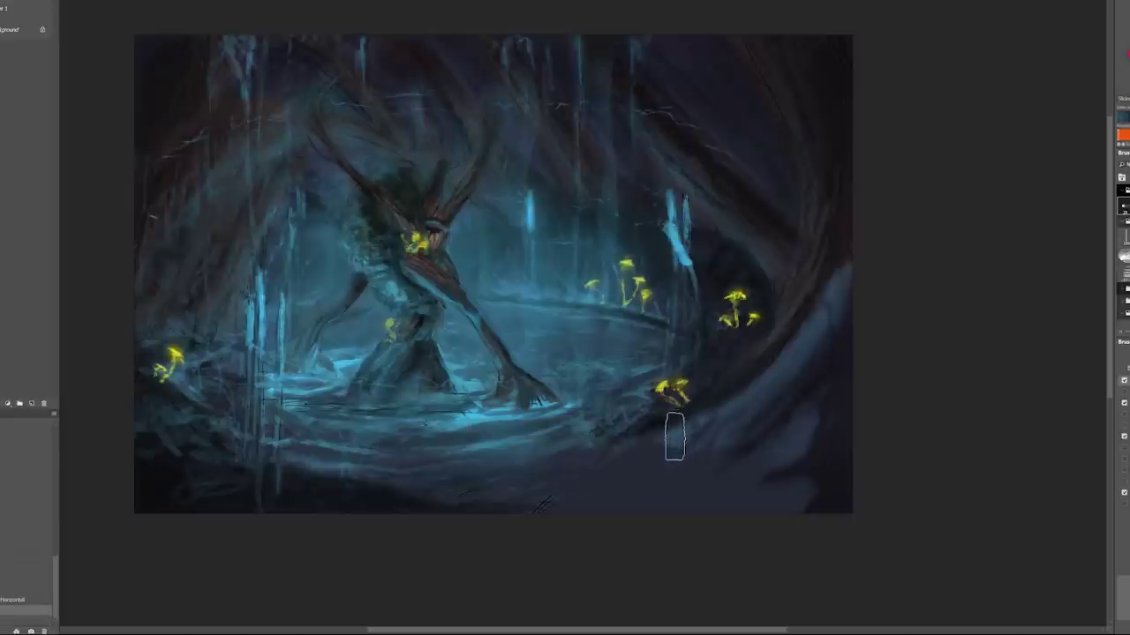
Extend blue water strokes across the cave's foreground and paint a dark curved root over the corner beside the lone yellow mushroom
mouse_move(810, 495)
left_mouse_down()
mouse_move(699, 523)
mouse_move(609, 526)
mouse_move(507, 494)
left_mouse_up()
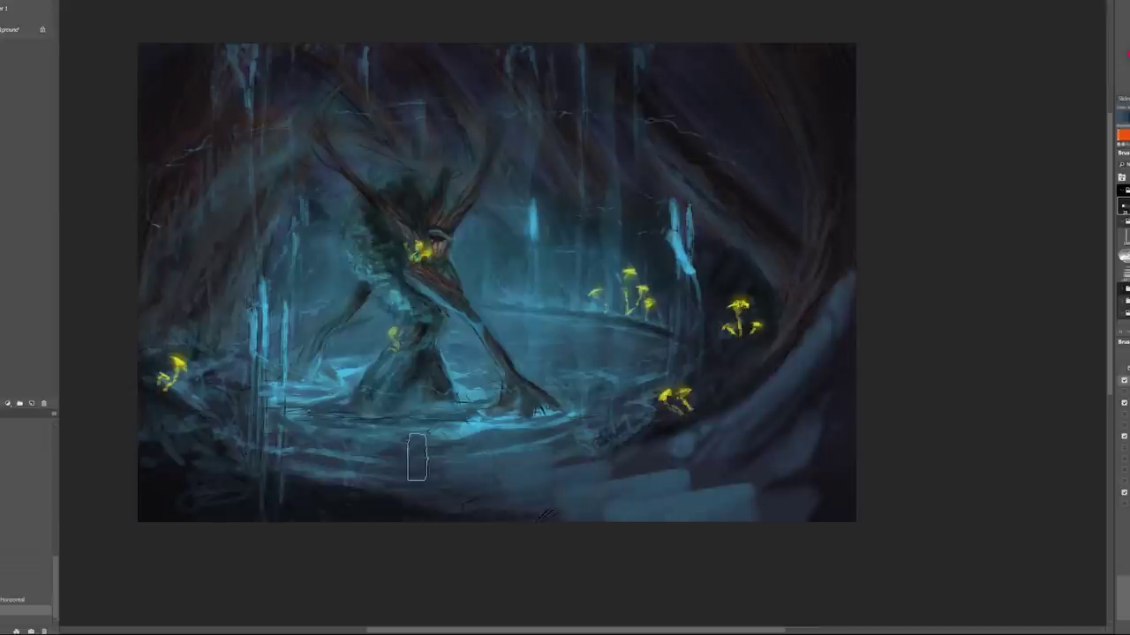
key("ctrl+z")
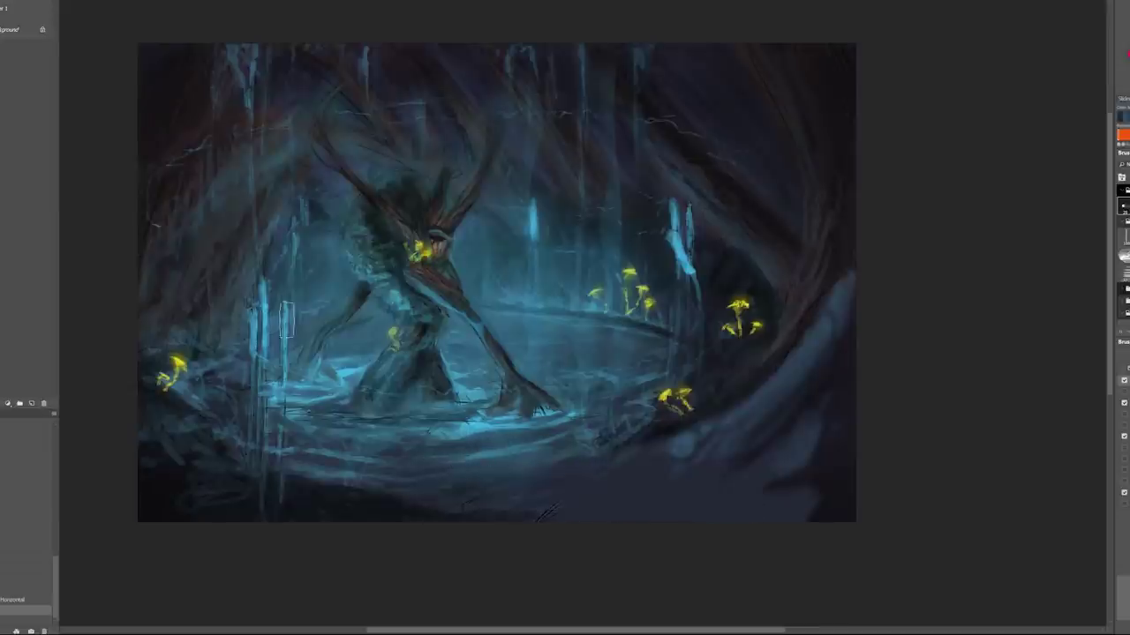
key("ctrl+shift+z")
key("ctrl+shift+z")
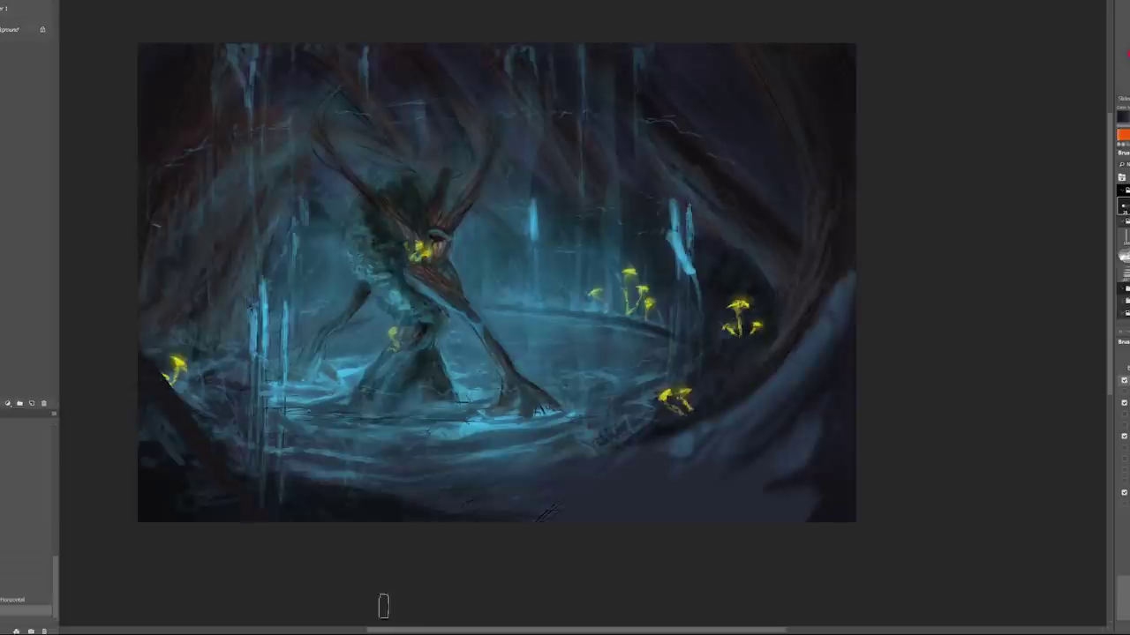
key("ctrl+shift+z")
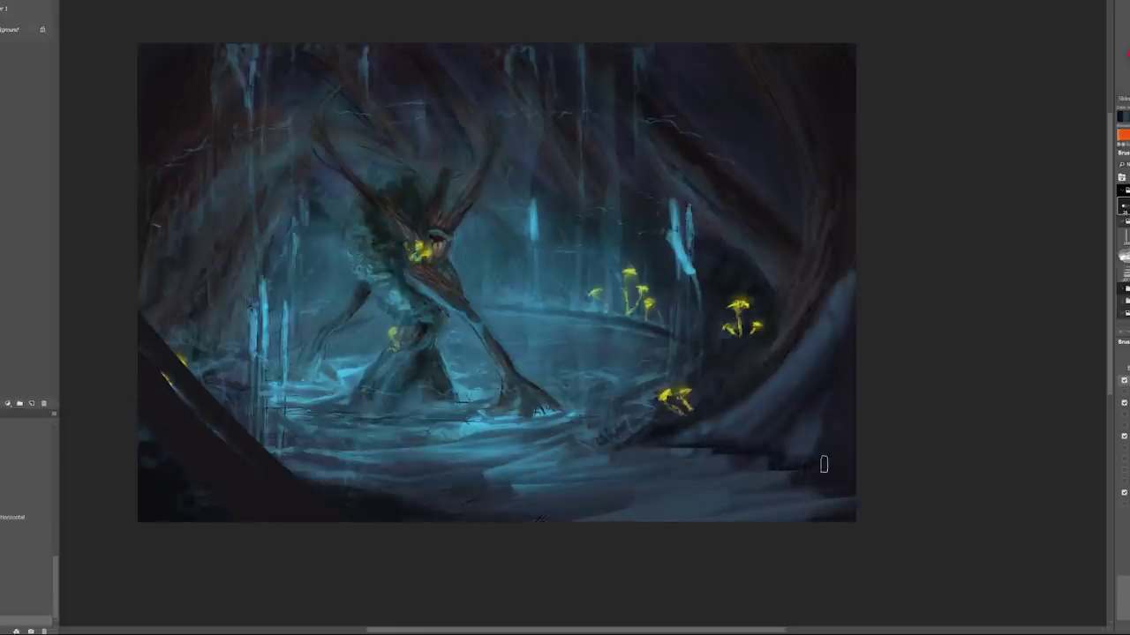
Darken the pale bank below the mushrooms with brown, mirror the canvas and paint dark horizontal ripples across the foreground water
left_click_drag(771, 440, 848, 338)
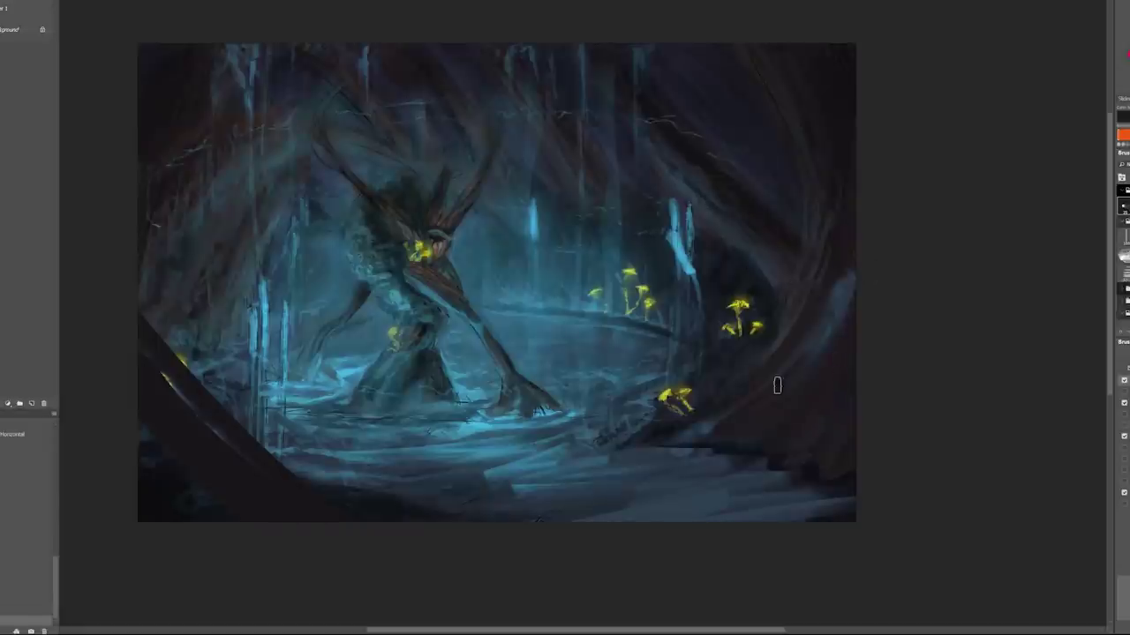
key("h")
mouse_move(706, 449)
left_mouse_down()
mouse_move(725, 466)
mouse_move(735, 440)
mouse_move(737, 450)
mouse_move(494, 415)
mouse_move(424, 468)
left_mouse_up()
left_click_drag(670, 459, 229, 494)
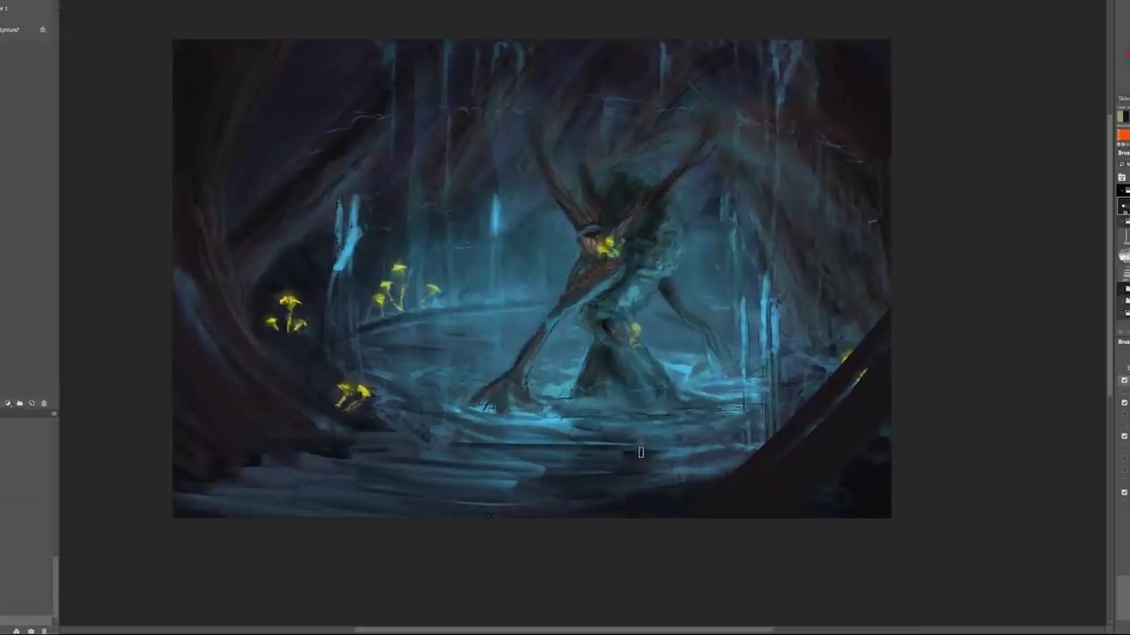
Dab yellow reflections of the glowing mushrooms onto the water below them, adding a new layer for the ones nearest the foreground edge
left_click(399, 351)
left_click(430, 333)
left_click(357, 461)
left_click(341, 482)
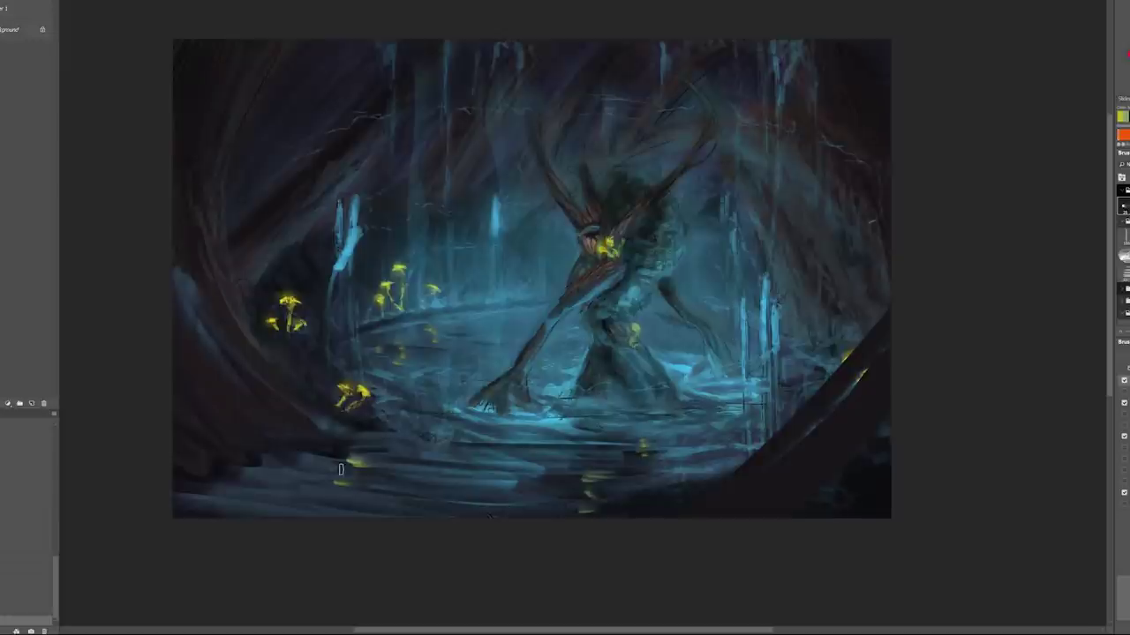
key("ctrl+shift+alt+n")
left_click(291, 512)
left_click(291, 493)
left_click_drag(291, 523, 261, 519)
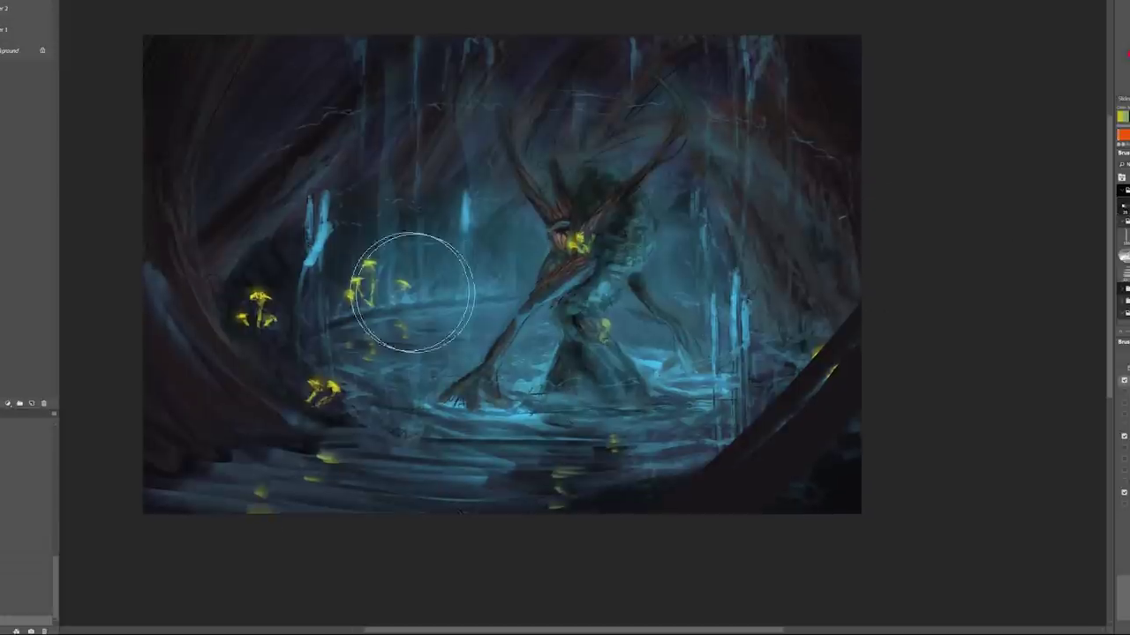
Brush a soft yellow glow around the mushroom clusters and add warm light on the creature's face and the nearby roots
mouse_move(250, 310)
left_mouse_down()
mouse_move(262, 320)
mouse_move(245, 333)
mouse_move(263, 265)
left_mouse_up()
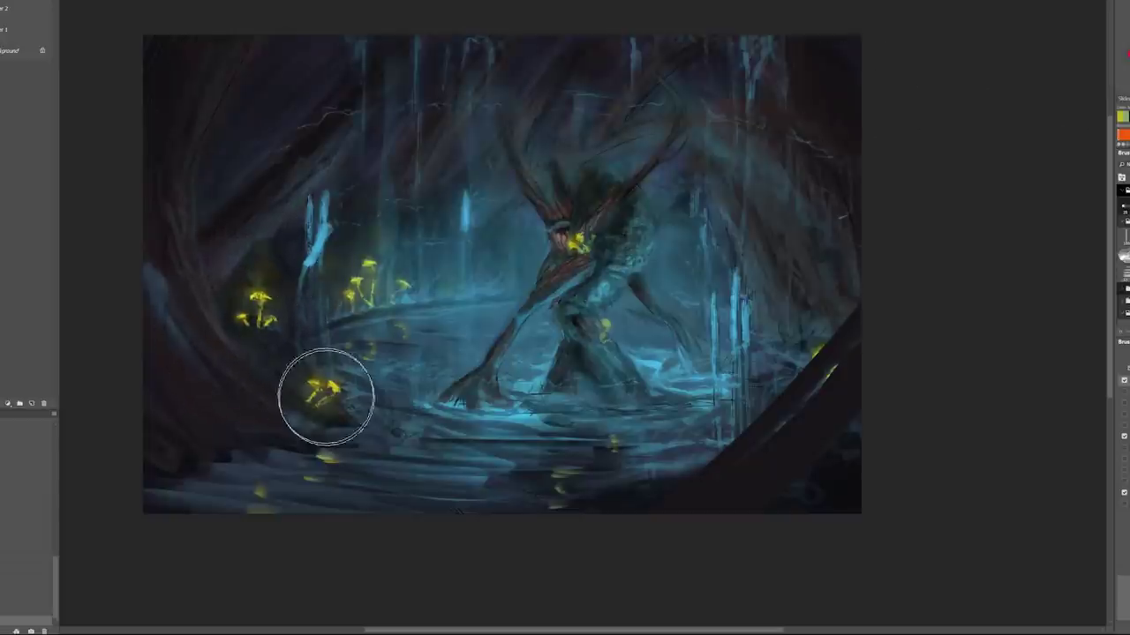
mouse_move(570, 218)
left_mouse_down()
mouse_move(580, 189)
mouse_move(631, 203)
left_mouse_up()
scroll(585, 269, "up", 3)
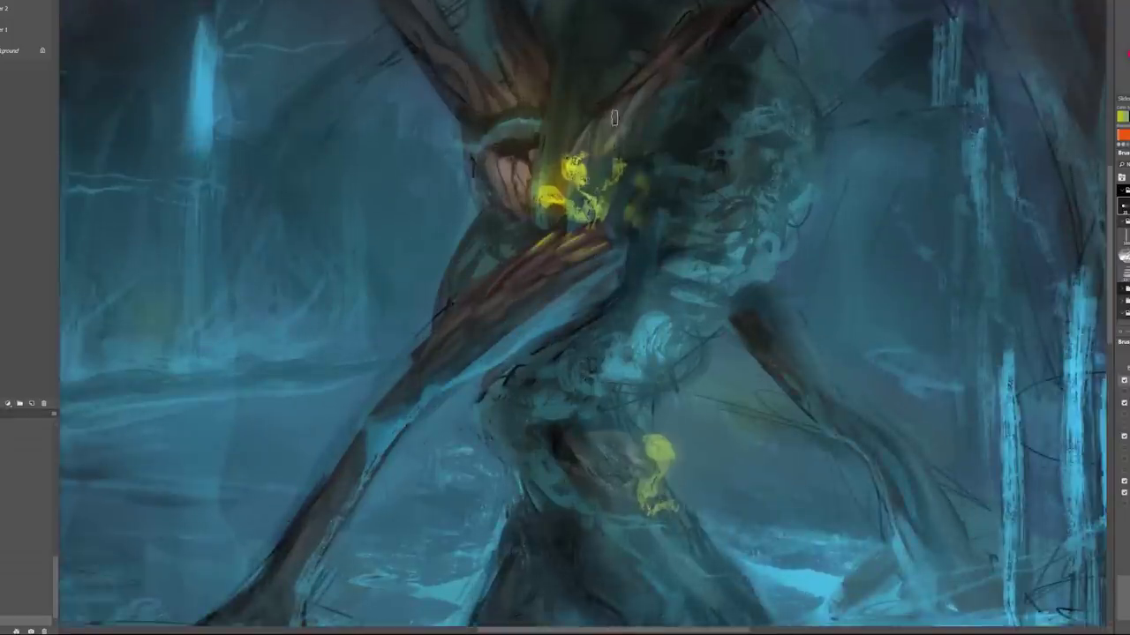
scroll(270, 104, "down", 3)
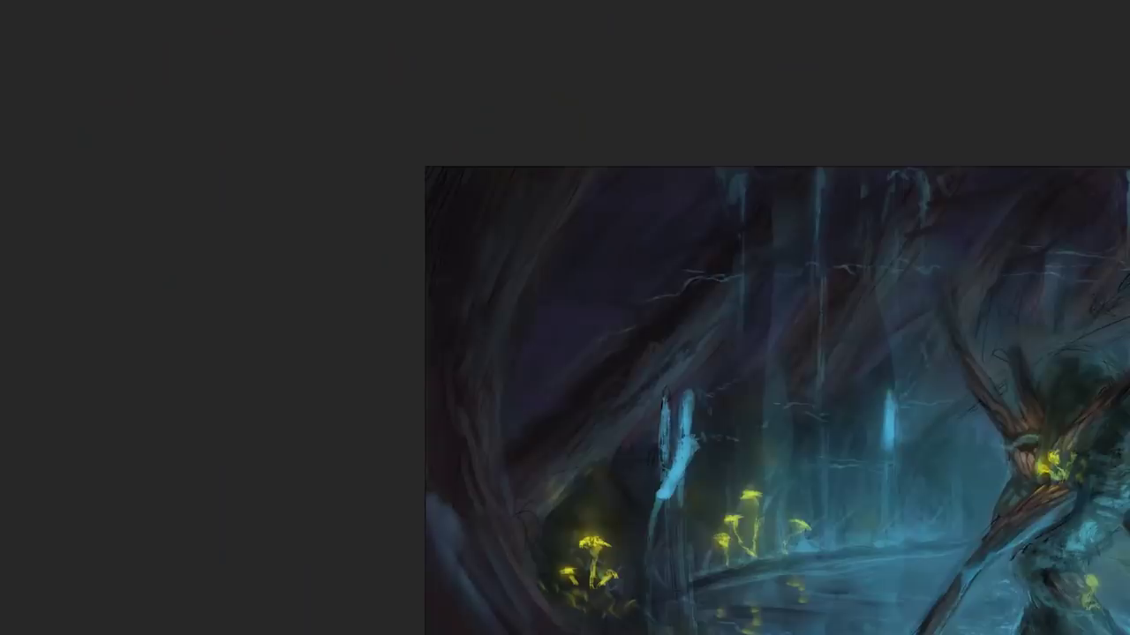
left_click(614, 384)
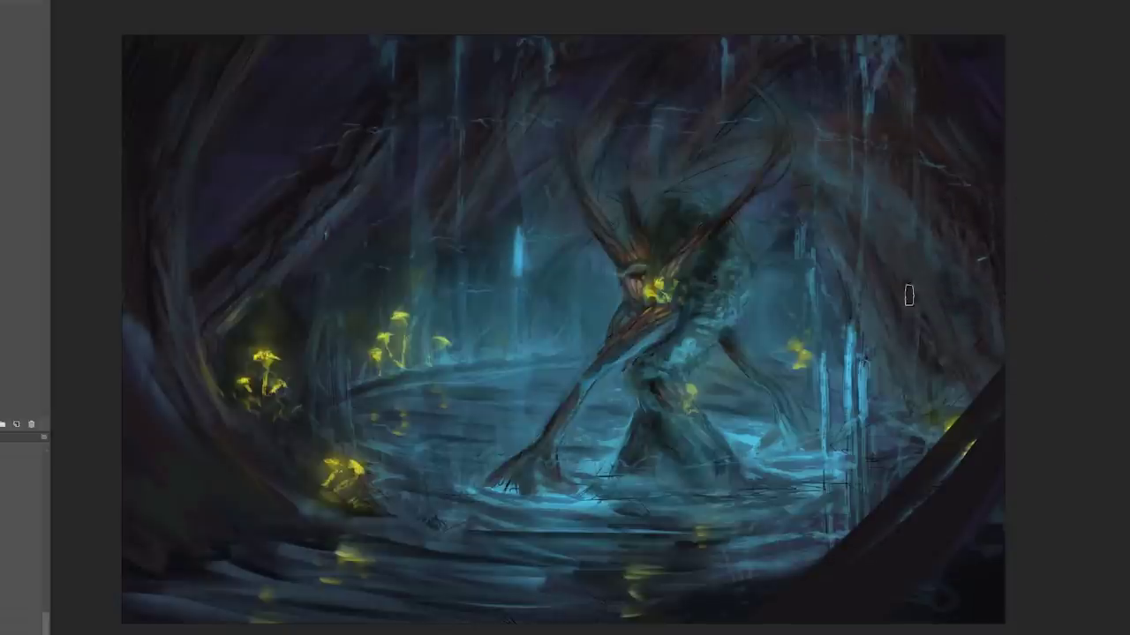
Dab small pale specks across the dark purple cave ceiling and check the painting's values in grayscale
scroll(887, 254, "left", 5)
scroll(518, 260, "up", 2)
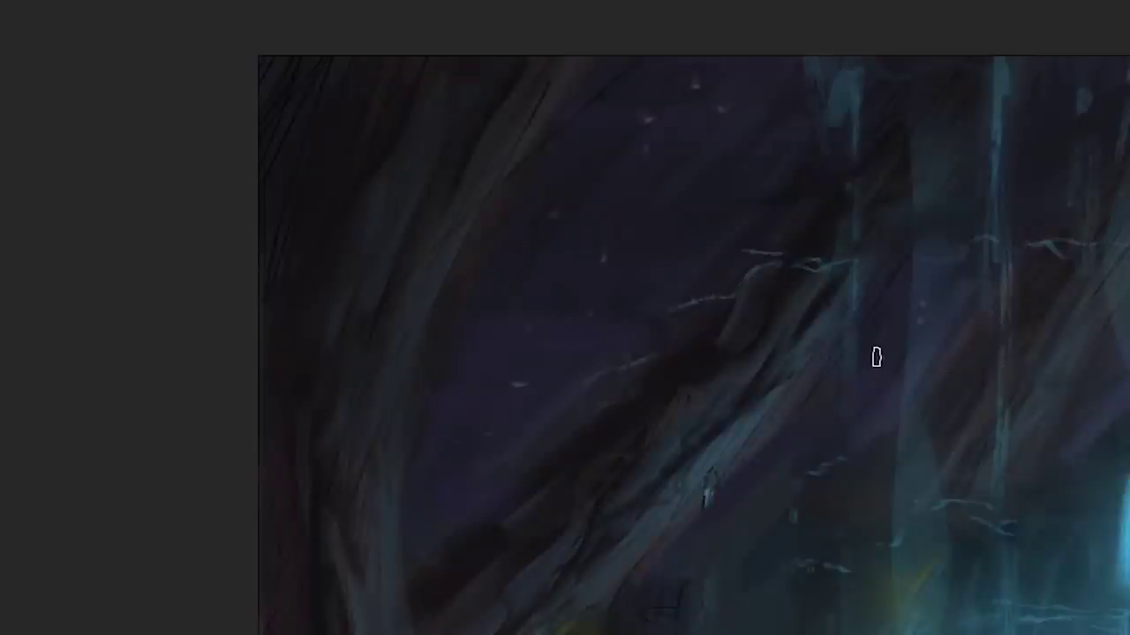
left_click(580, 453)
left_click(464, 535)
key("ctrl+z")
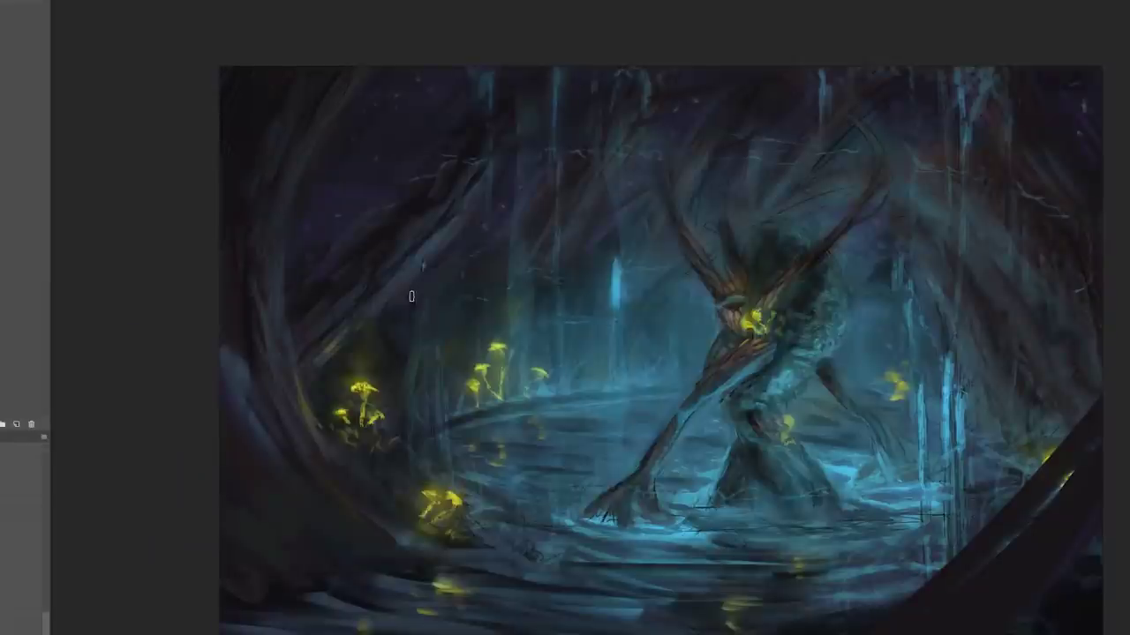
left_click_drag(878, 326, 832, 280)
key("ctrl+y")
key("ctrl+y")
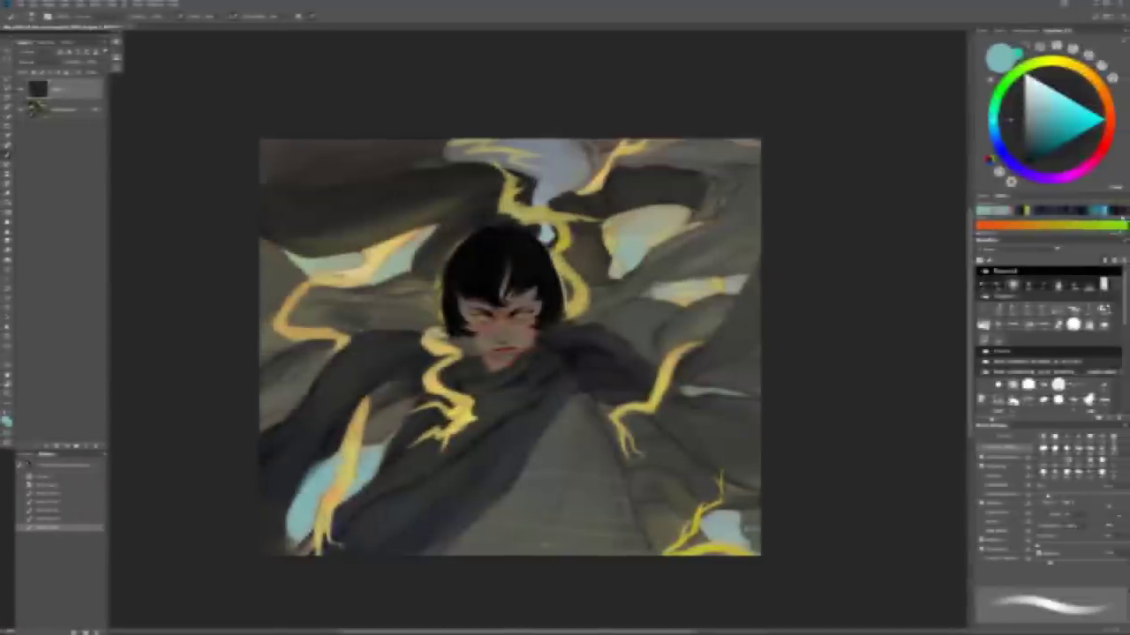
Try pale cyan strokes around the sky openings and lightning of the storm portrait, and pick a more saturated cyan
left_click_drag(329, 250, 354, 257)
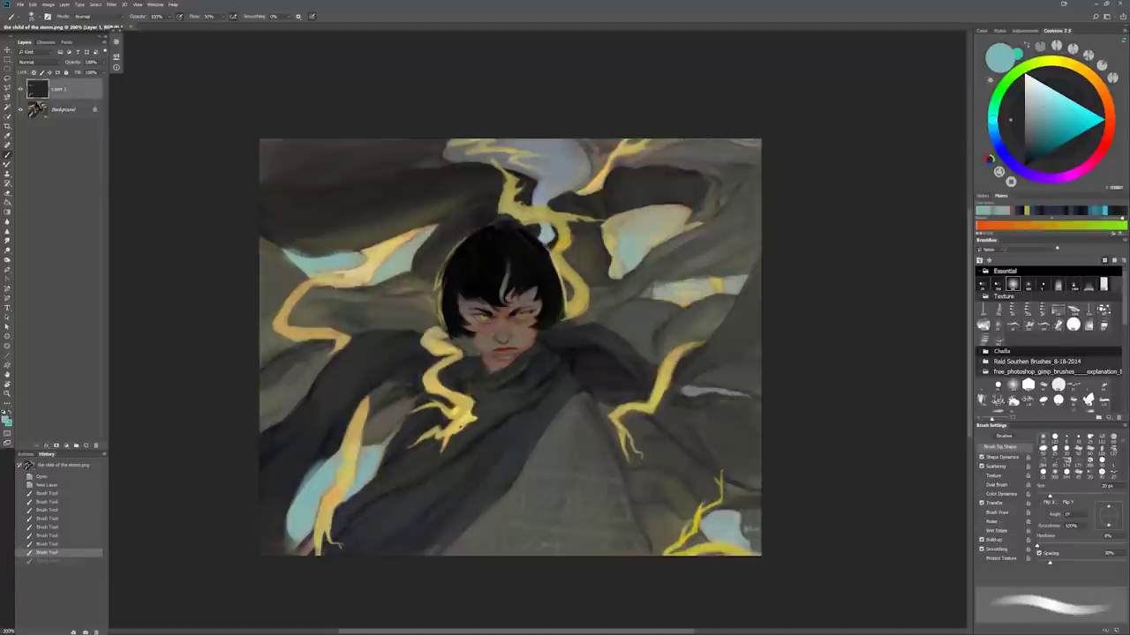
left_click_drag(529, 176, 565, 194)
left_click_drag(436, 217, 419, 231)
left_click_drag(377, 279, 388, 286)
left_click_drag(1043, 133, 1085, 119)
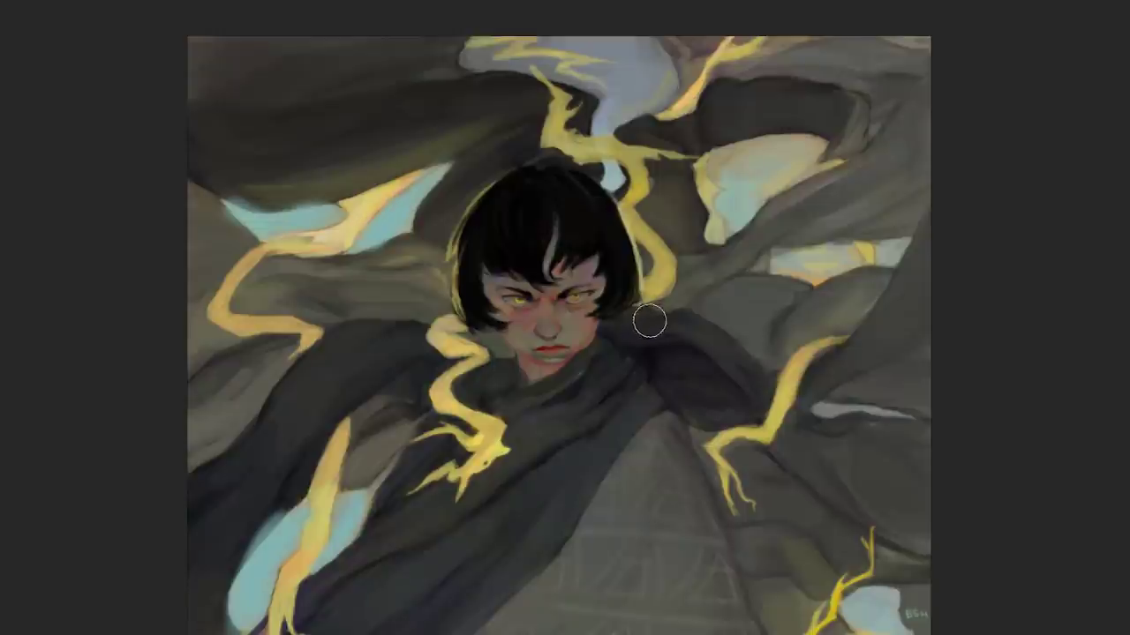
Check the storm portrait's values in grayscale and repaint the pale sky openings between the gray folds in deeper blue
mouse_move(625, 338)
left_mouse_down()
mouse_move(636, 335)
mouse_move(619, 342)
mouse_move(618, 323)
left_mouse_up()
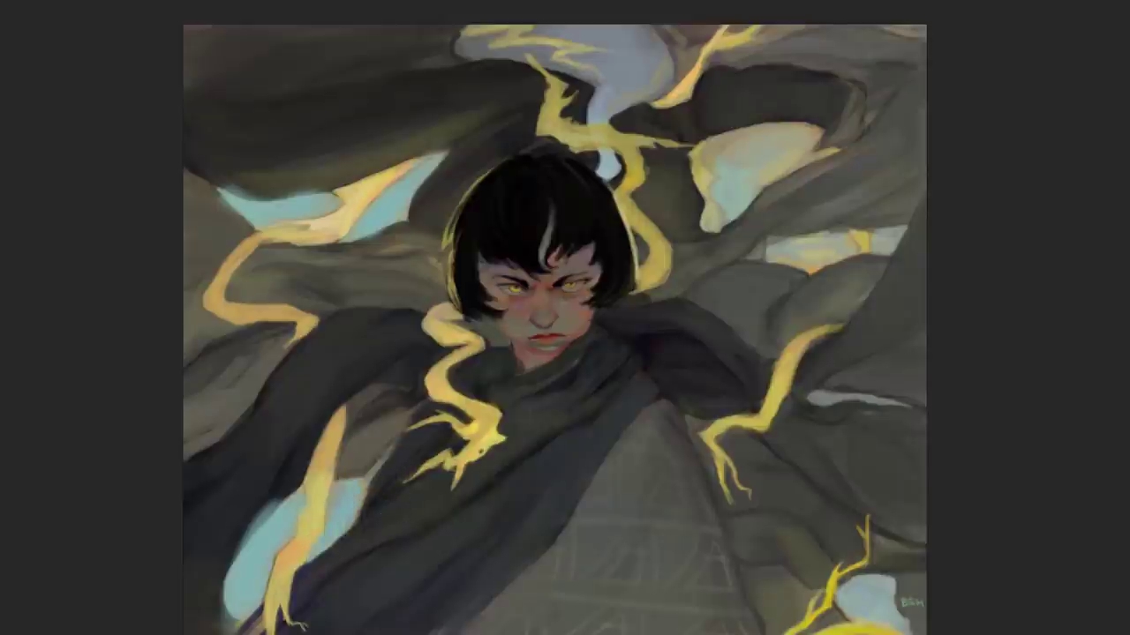
key("ctrl+y")
left_click_drag(298, 497, 238, 591)
key("ctrl+y")
mouse_move(227, 192)
left_mouse_down()
mouse_move(262, 209)
mouse_move(367, 221)
mouse_move(415, 181)
mouse_move(404, 198)
left_mouse_up()
mouse_move(468, 35)
left_mouse_down()
mouse_move(521, 49)
mouse_move(622, 35)
mouse_move(600, 106)
mouse_move(657, 71)
mouse_move(596, 163)
mouse_move(609, 176)
left_mouse_up()
mouse_move(731, 159)
left_mouse_down()
mouse_move(733, 220)
mouse_move(794, 132)
mouse_move(786, 194)
left_mouse_up()
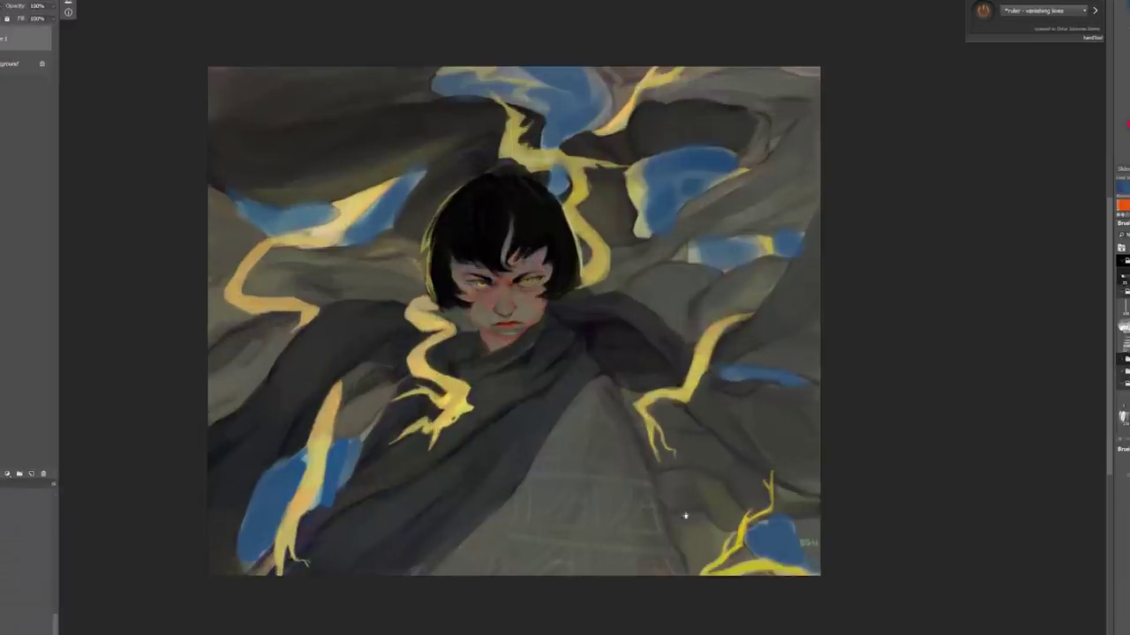
mouse_move(685, 515)
left_mouse_down()
mouse_move(701, 522)
mouse_move(668, 504)
mouse_move(645, 509)
mouse_move(690, 556)
left_mouse_up()
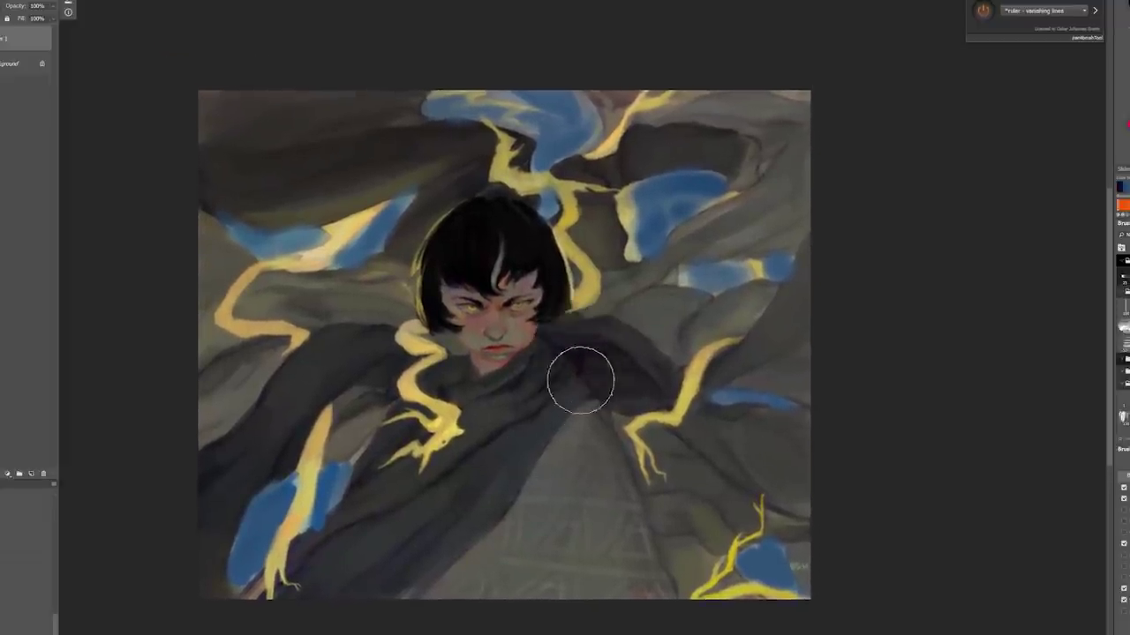
Paint dark fold shadows through the cloak and swirling gray cloth, and brush warm yellow light sampled from the lightning onto the folds
left_click_drag(503, 494, 518, 521)
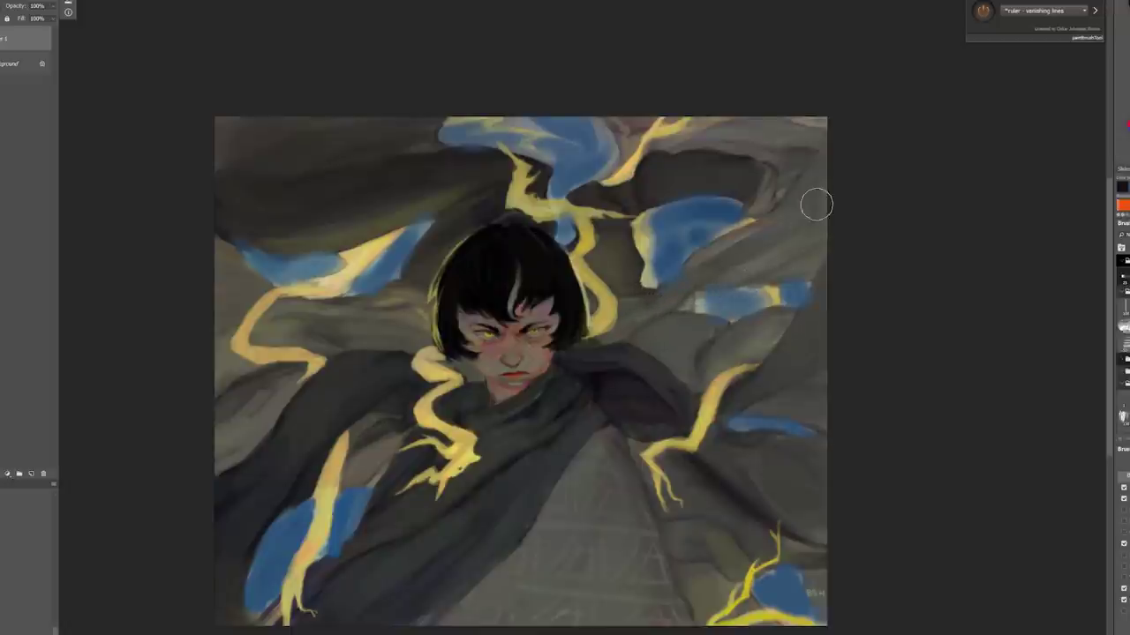
mouse_move(706, 280)
left_mouse_down()
mouse_move(810, 224)
mouse_move(744, 262)
mouse_move(827, 203)
mouse_move(809, 216)
mouse_move(834, 169)
left_mouse_up()
mouse_move(822, 358)
left_mouse_down()
mouse_move(764, 403)
mouse_move(772, 417)
left_mouse_up()
mouse_move(703, 470)
left_mouse_down()
mouse_move(790, 537)
mouse_move(722, 544)
mouse_move(683, 524)
mouse_move(734, 555)
left_mouse_up()
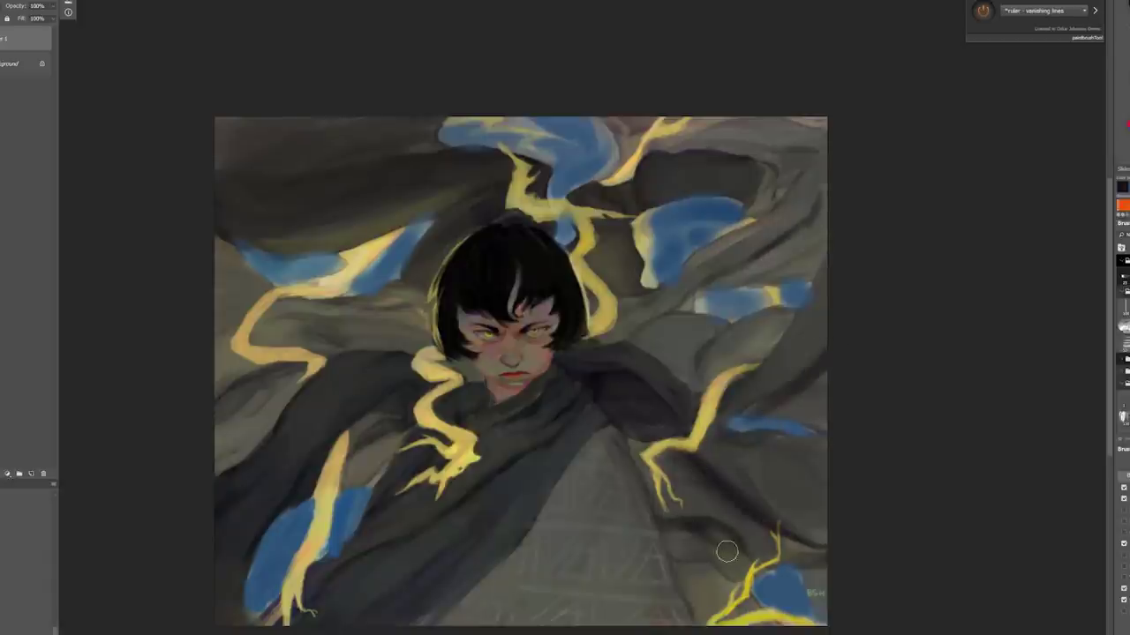
left_click_drag(801, 232, 739, 265)
left_click_drag(697, 302, 841, 173)
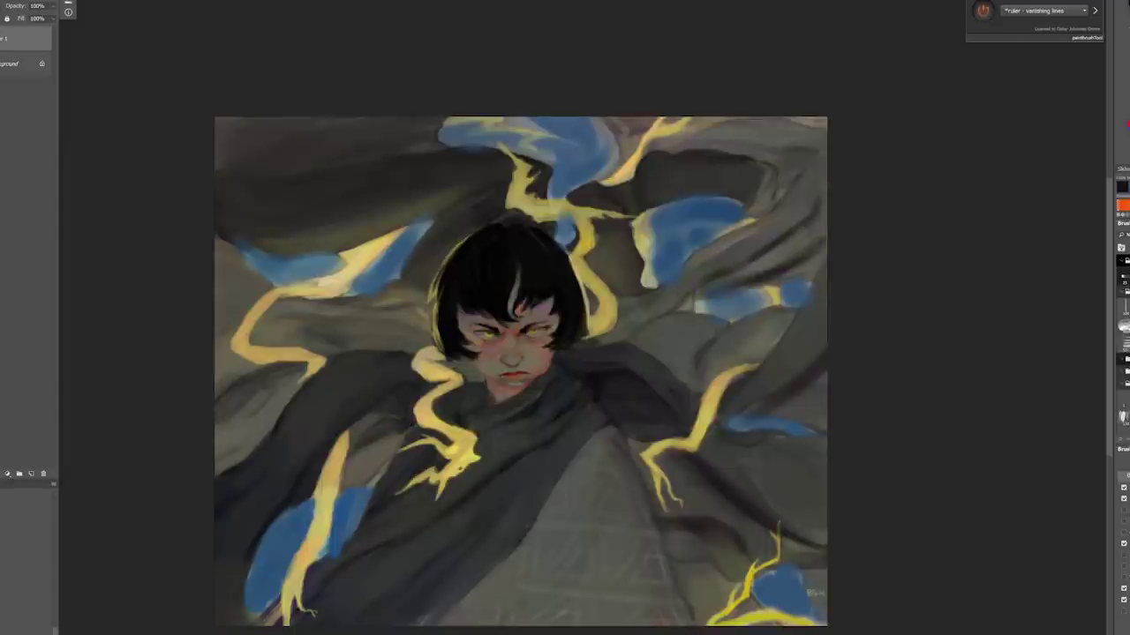
key("ctrl+z")
left_click_drag(646, 387, 676, 418)
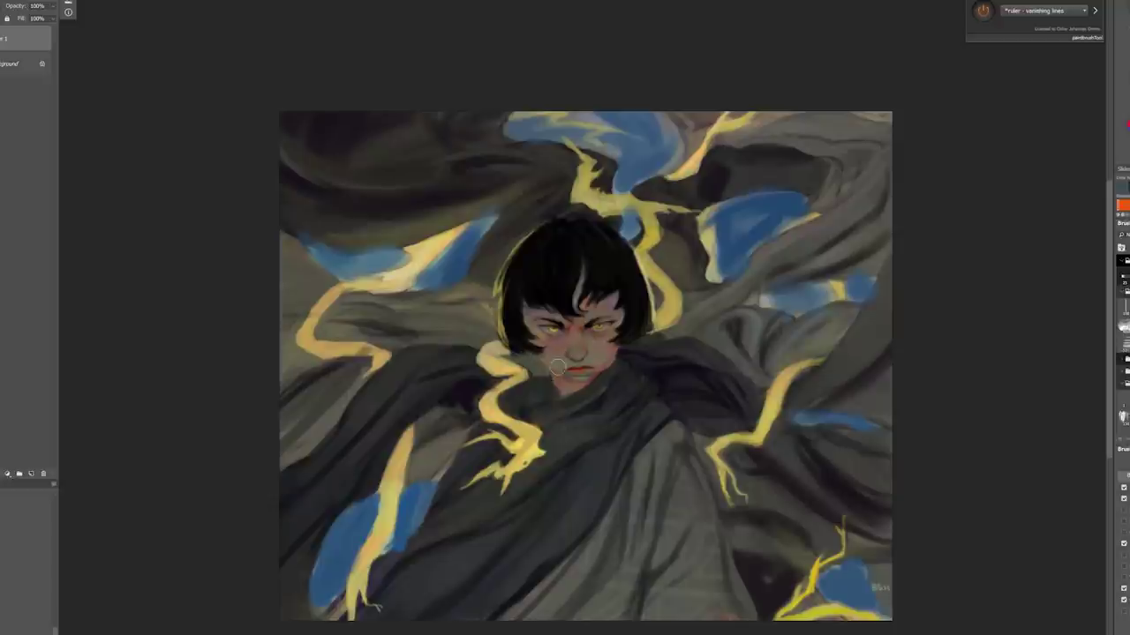
left_click(526, 444, "alt")
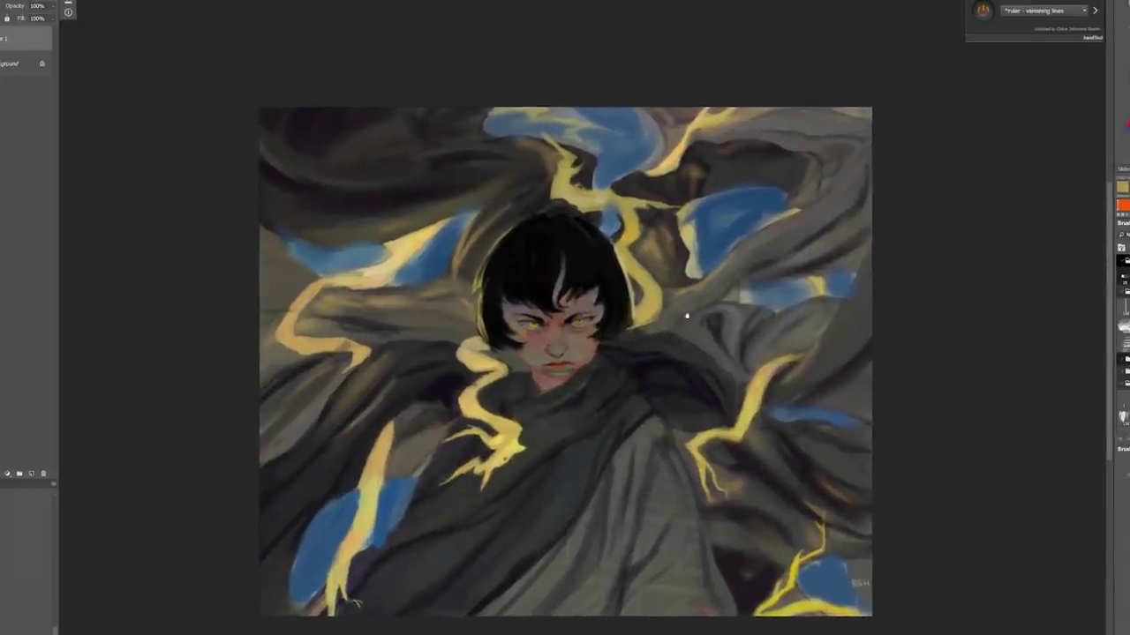
mouse_move(689, 313)
left_mouse_down()
mouse_move(681, 323)
mouse_move(678, 299)
left_mouse_up()
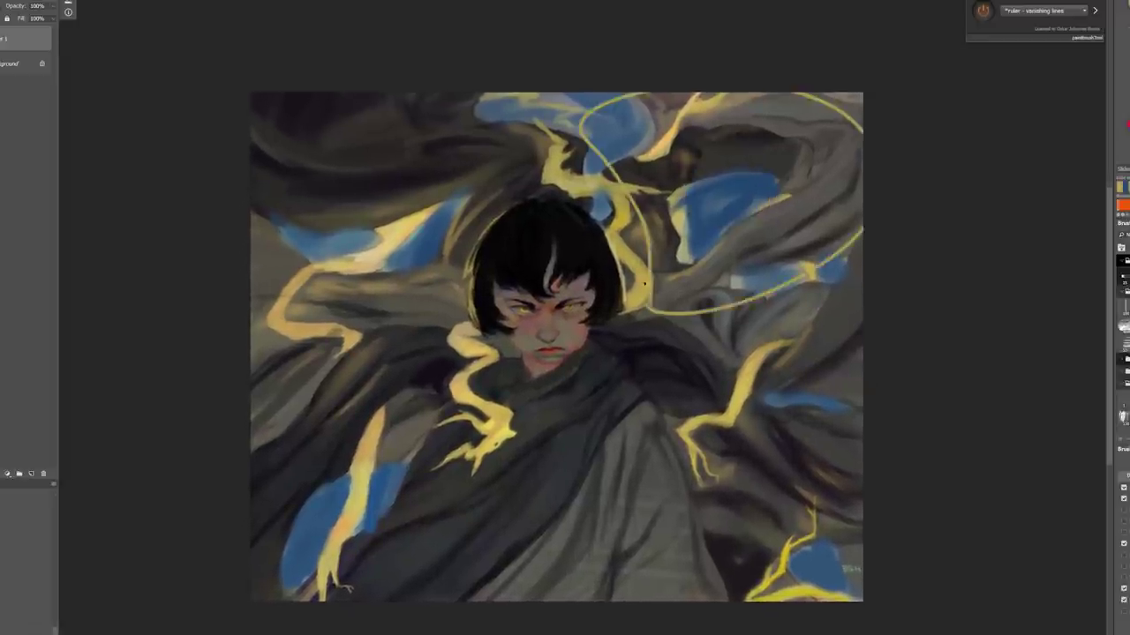
Sketch trial yellow curves sweeping through the cloth and lightning around the figure, and undo them
left_click_drag(448, 93, 587, 167)
left_click_drag(251, 276, 861, 216)
left_click_drag(522, 123, 529, 183)
key("ctrl+z")
key("ctrl+z")
key("ctrl+z")
key("ctrl+z")
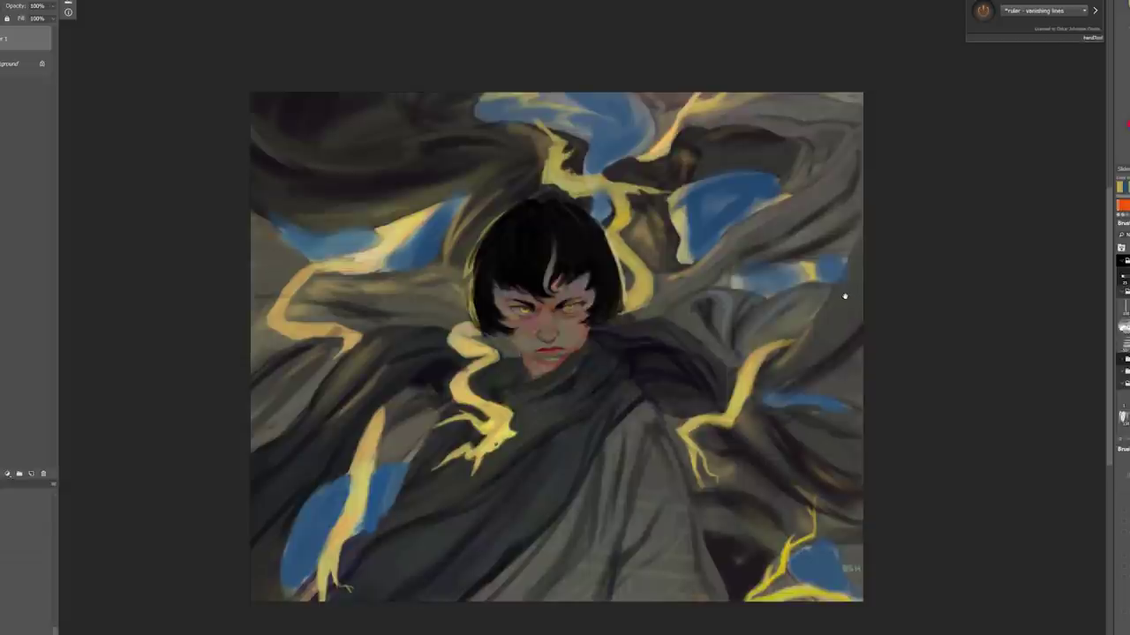
Add a new layer and brush blue over the dark clouds along the painting's upper edge with a much larger brush
left_click_drag(844, 297, 854, 308)
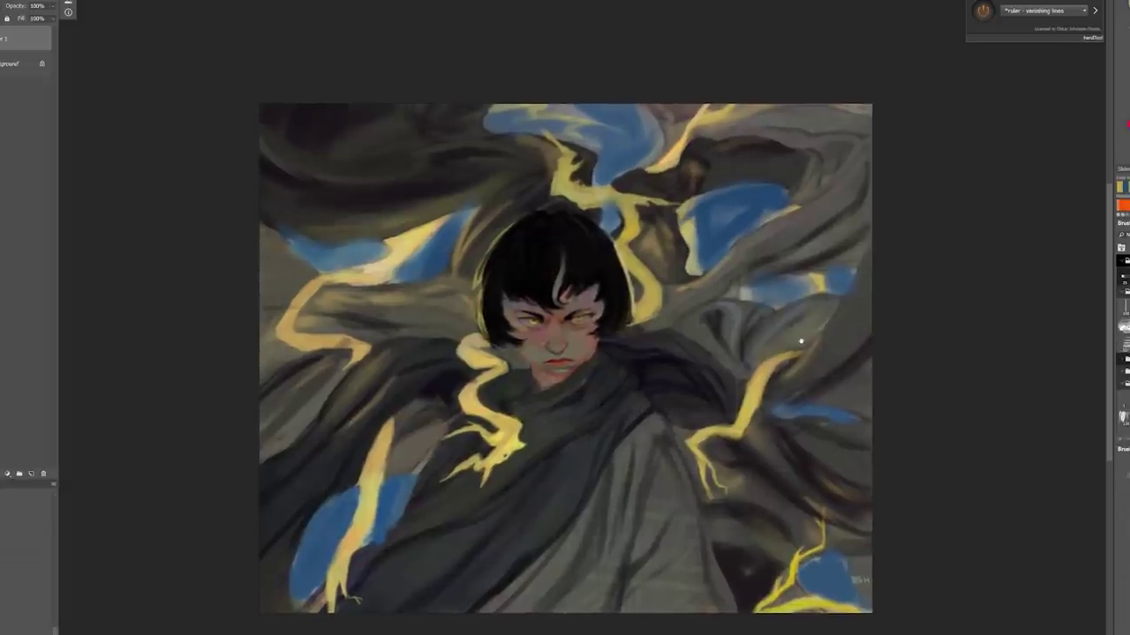
left_click_drag(799, 339, 809, 340)
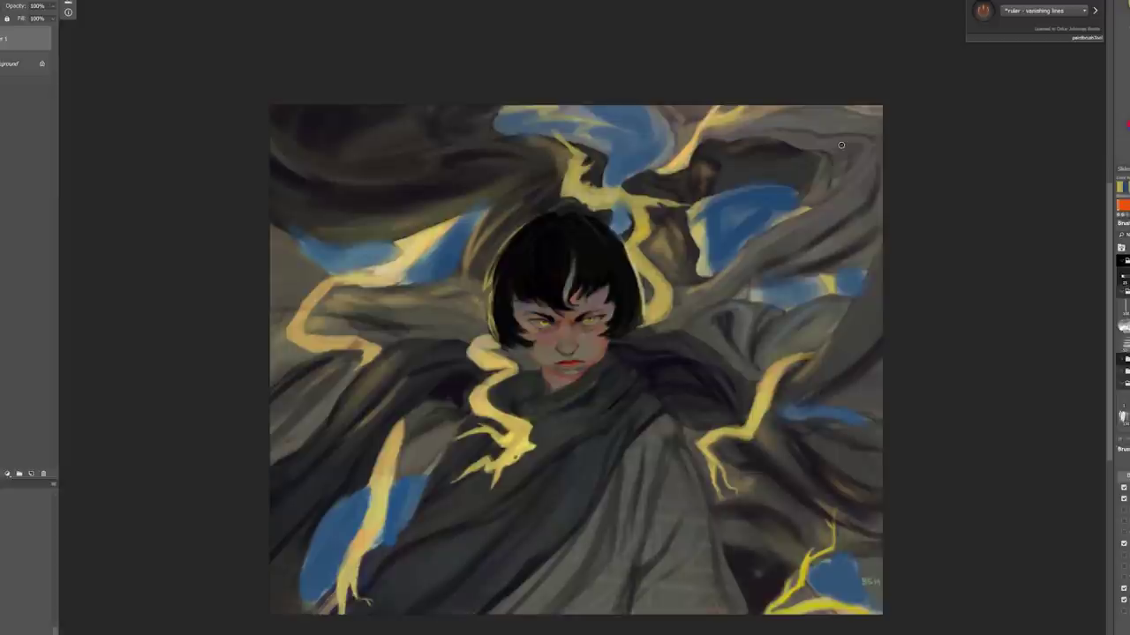
mouse_move(785, 192)
left_mouse_down()
mouse_move(761, 191)
mouse_move(724, 228)
left_mouse_up()
key("ctrl+shift+alt+n")
key("bracketright")
key("bracketright")
key("bracketright")
key("bracketright")
key("bracketright")
key("bracketright")
key("bracketright")
key("bracketright")
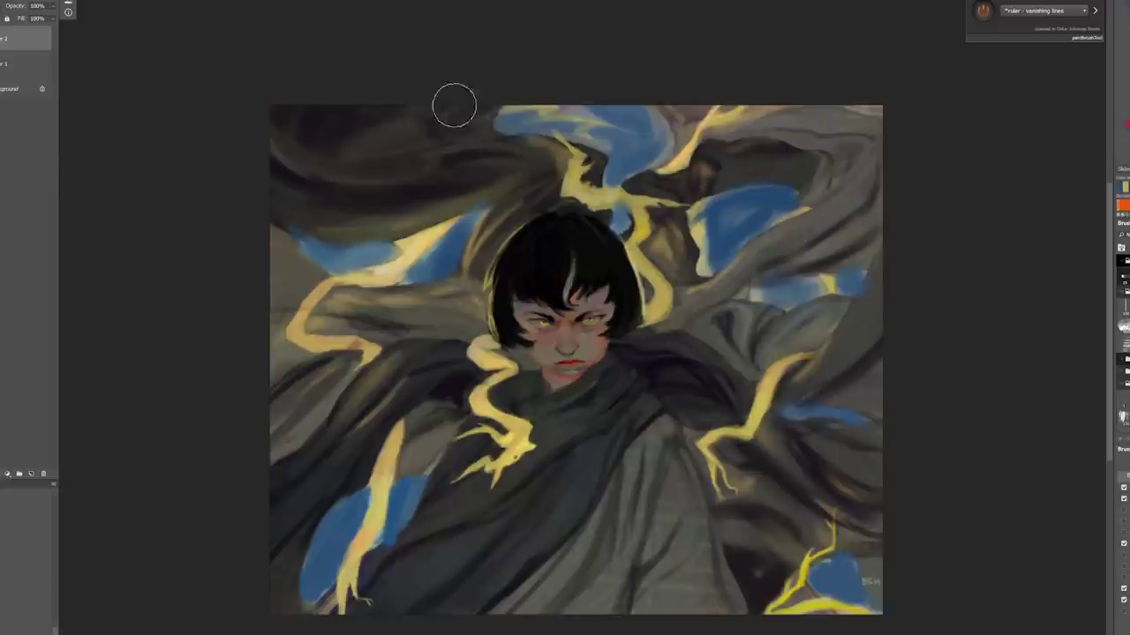
mouse_move(369, 112)
left_mouse_down()
mouse_move(272, 132)
mouse_move(270, 149)
mouse_move(321, 103)
mouse_move(366, 100)
mouse_move(342, 142)
mouse_move(373, 229)
mouse_move(359, 221)
mouse_move(353, 183)
mouse_move(469, 151)
mouse_move(407, 162)
mouse_move(428, 156)
mouse_move(369, 188)
mouse_move(304, 183)
mouse_move(318, 192)
mouse_move(286, 90)
mouse_move(271, 107)
mouse_move(292, 114)
mouse_move(292, 94)
mouse_move(296, 116)
mouse_move(354, 134)
mouse_move(531, 90)
left_mouse_up()
key("bracketright")
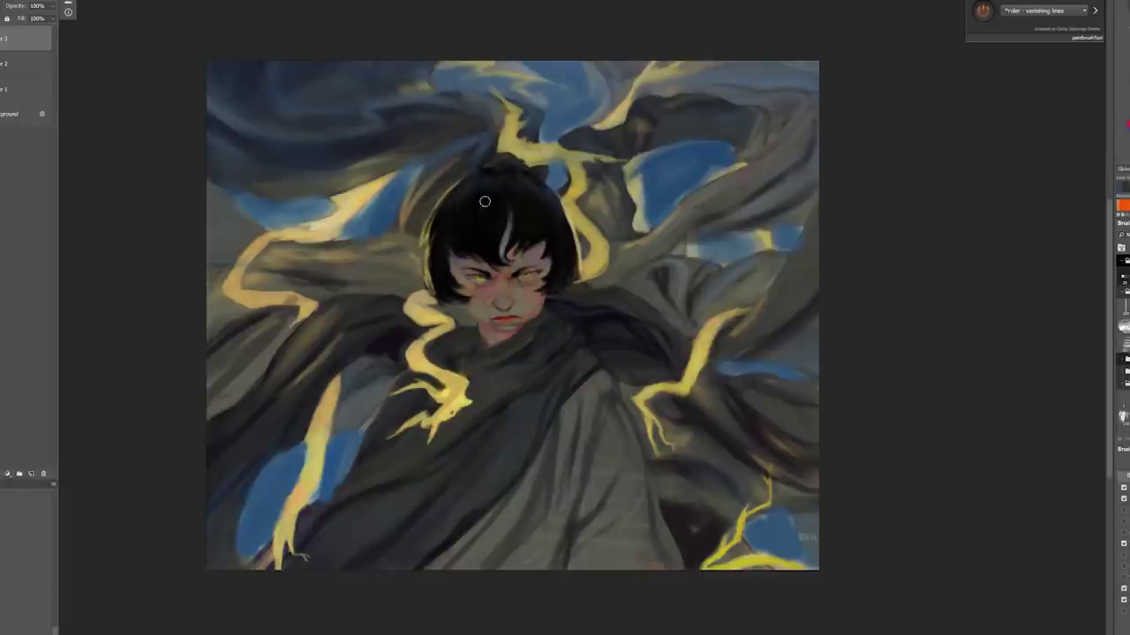
Paint soft highlights and yellow rim-light strands onto the figure's black hair, and refine the light on the lower face
key("bracketleft")
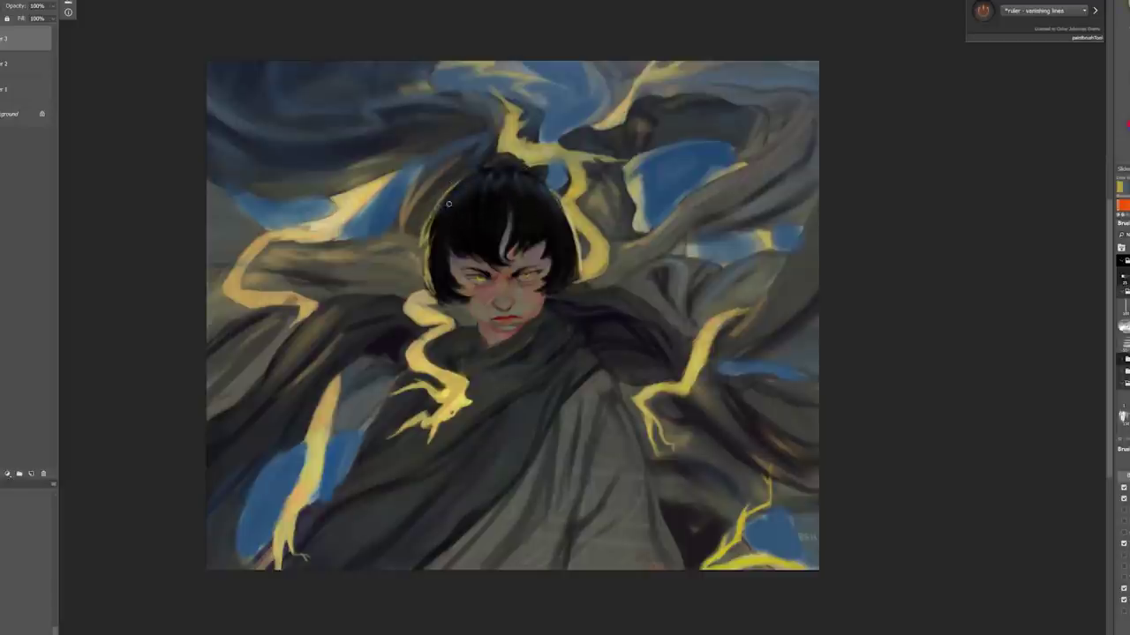
left_click_drag(473, 181, 447, 201)
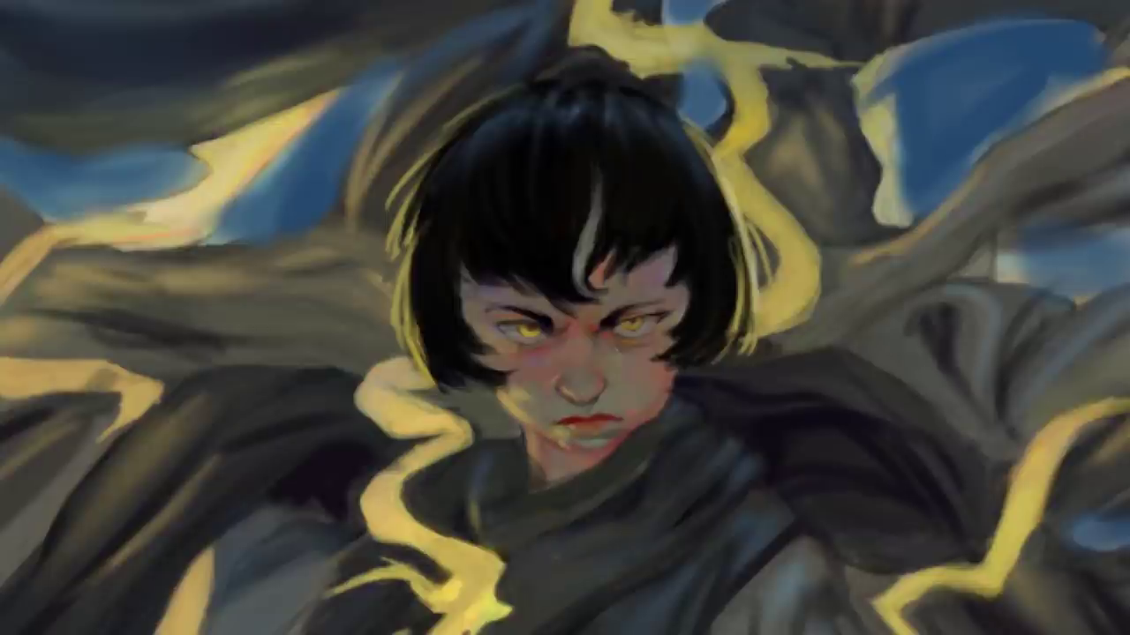
left_click_drag(562, 429, 526, 418)
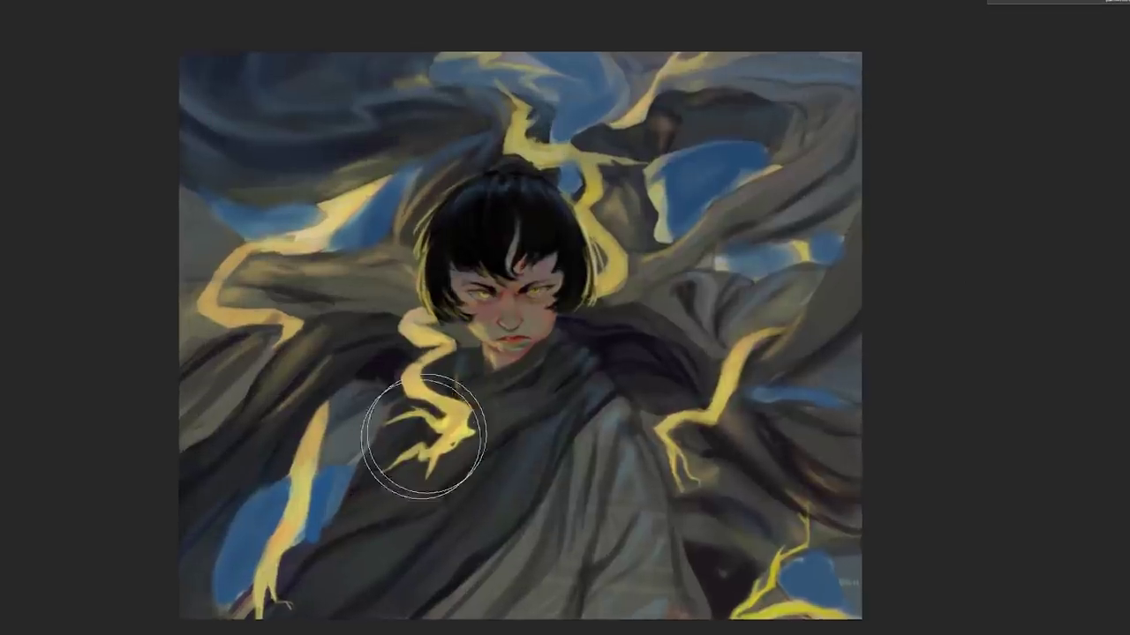
Brush a warm yellow glow around the lightning bolts and onto the neighbouring cloth with a large soft brush
left_click_drag(416, 434, 416, 391)
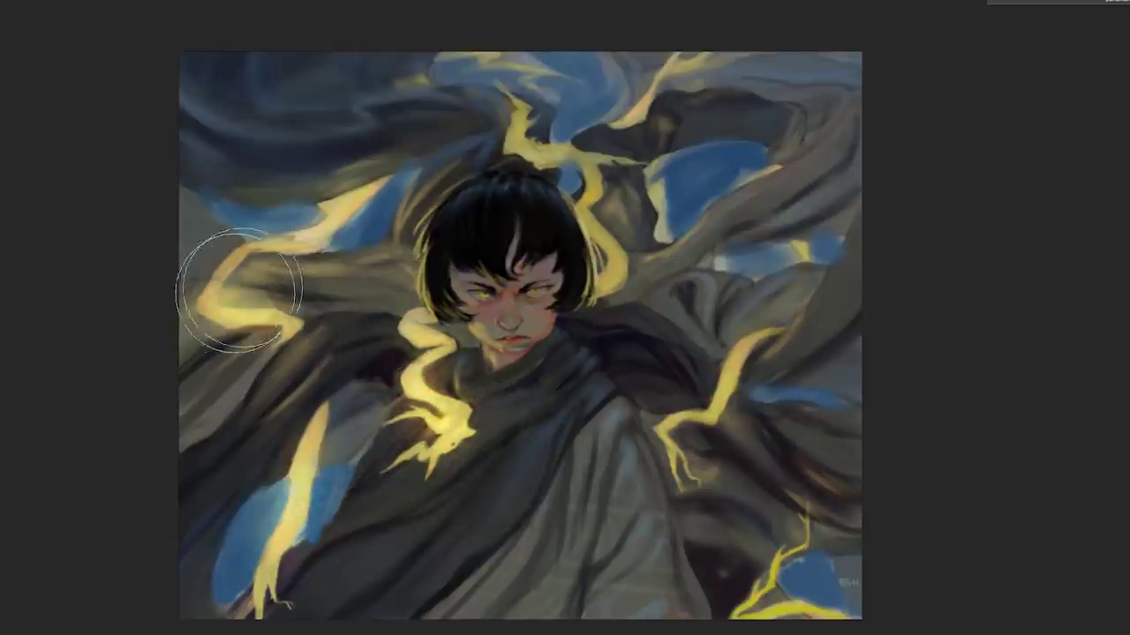
left_click_drag(238, 291, 292, 256)
left_click_drag(759, 344, 680, 433)
mouse_move(777, 494)
left_mouse_down()
mouse_move(803, 464)
mouse_move(794, 497)
left_mouse_up()
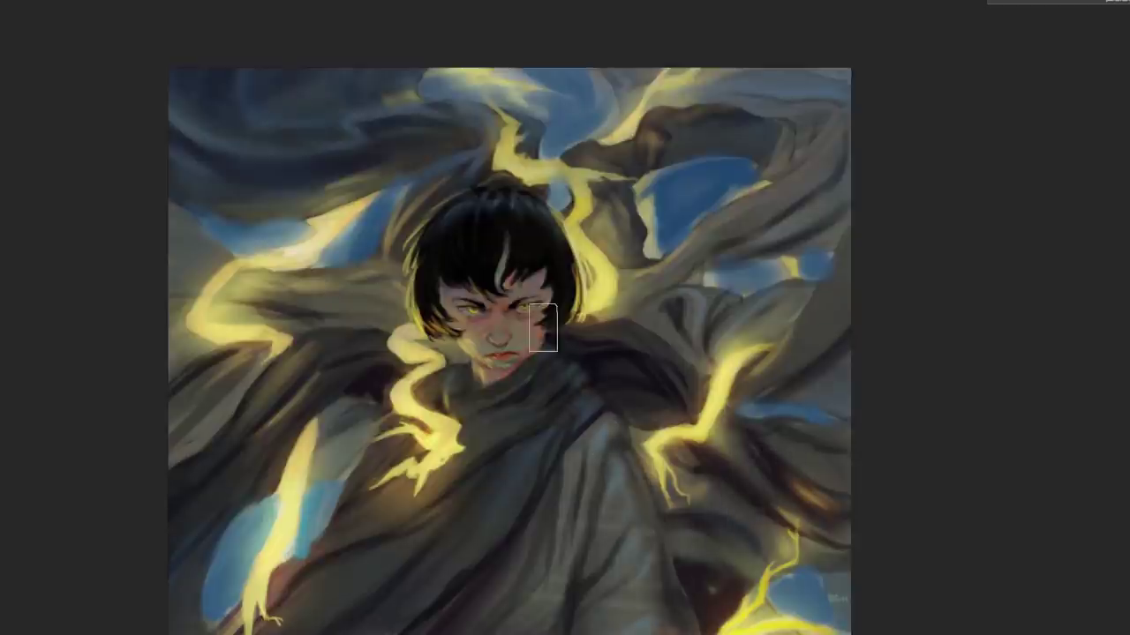
Refine the gray cloth folds beside the head and toward the painting's upper-right corner with brush strokes
key("ctrl+minus")
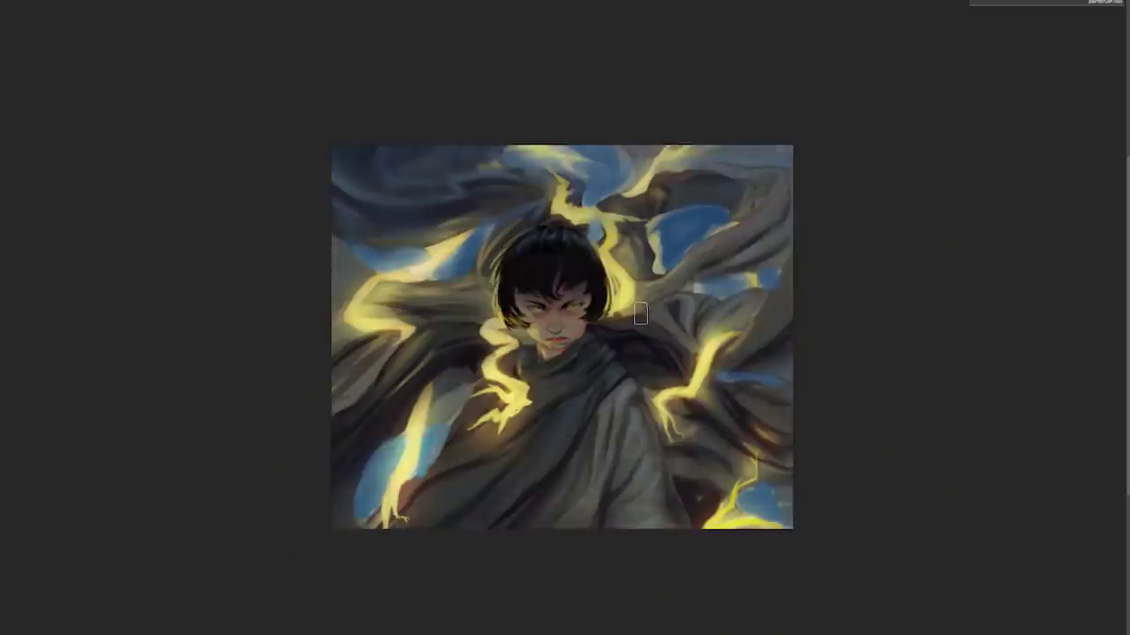
mouse_move(682, 277)
left_mouse_down()
mouse_move(648, 305)
mouse_move(698, 271)
left_mouse_up()
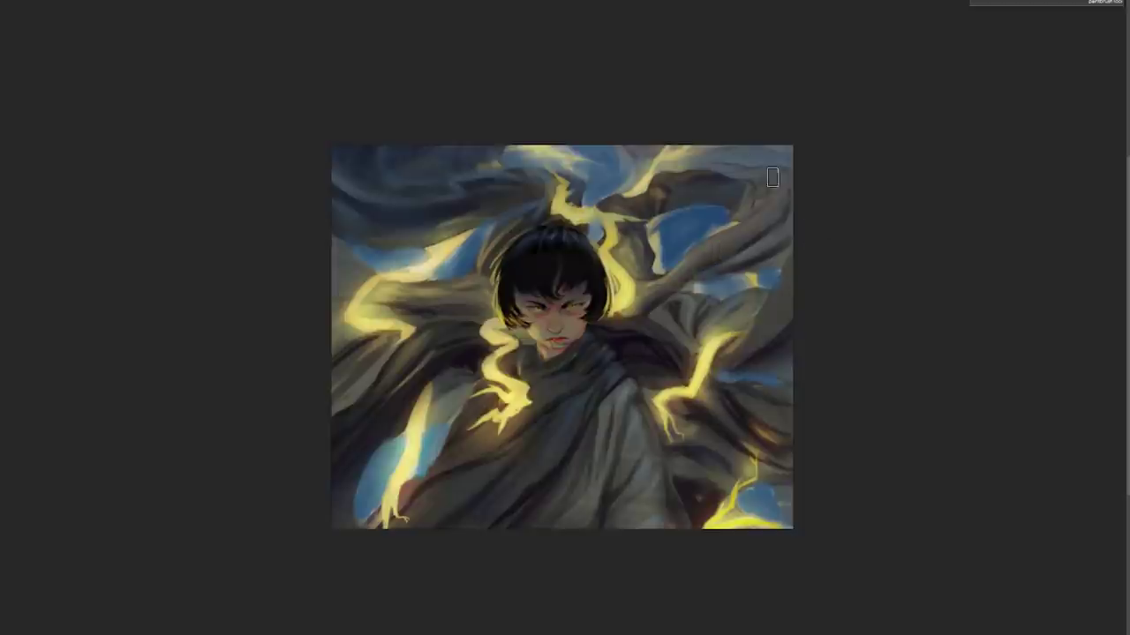
left_click_drag(773, 178, 791, 154)
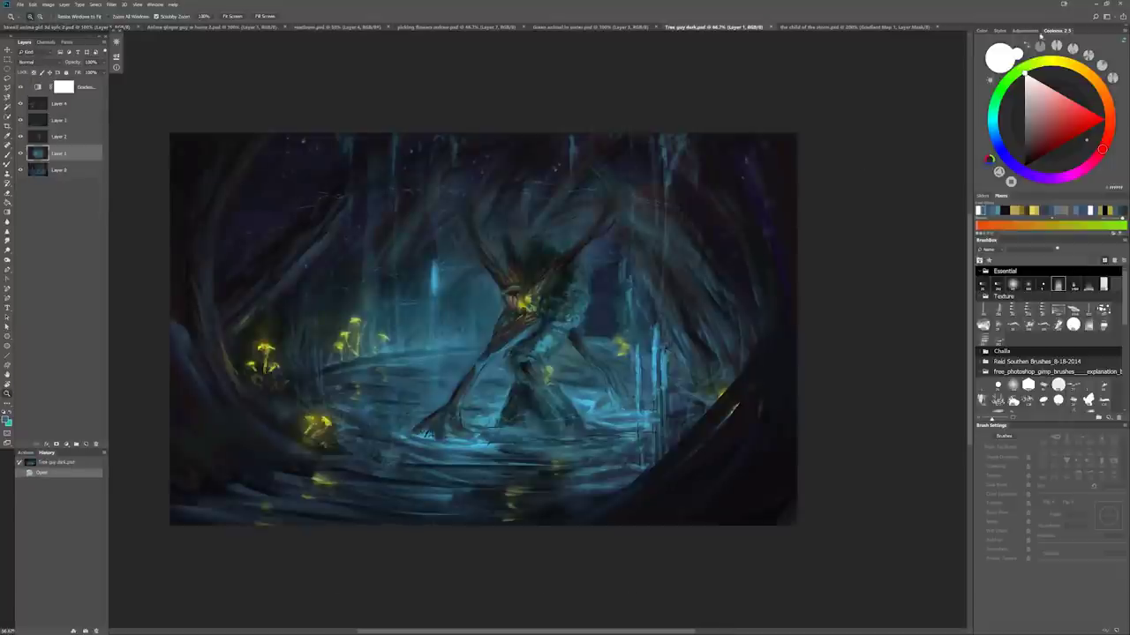
Switch to the horned ginger character's illustration, add a new layer, and undo a trial brush stroke in the purple background
key("ctrl+shift+Tab")
left_click_drag(794, 418, 755, 418)
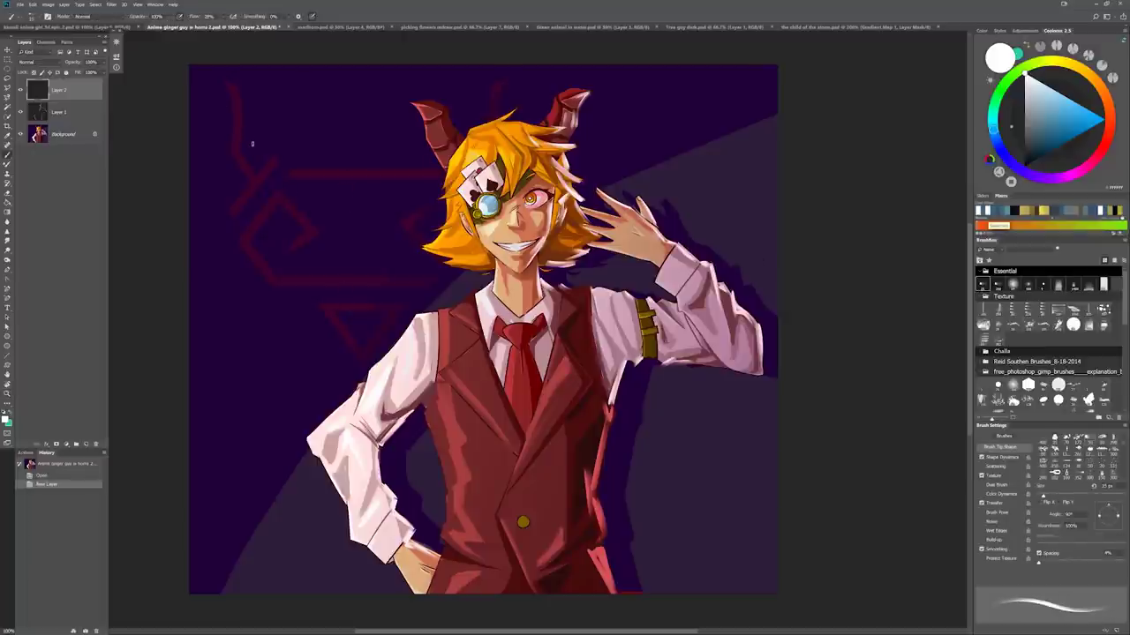
left_click_drag(254, 139, 259, 212)
key("ctrl+z")
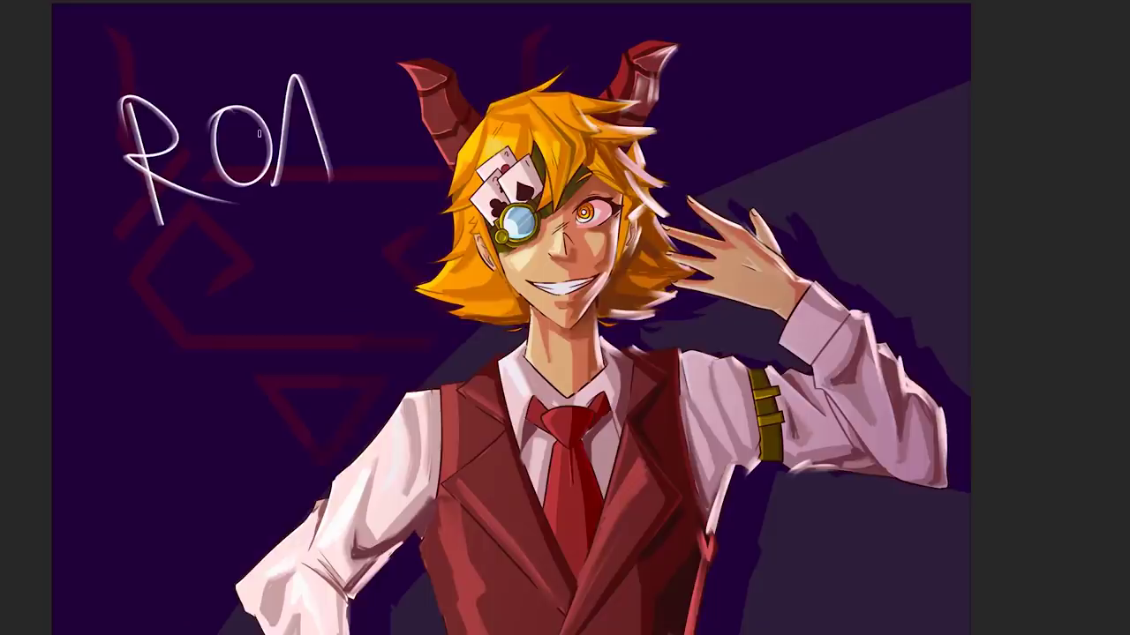
Handwrite the contact e-mail address in white on two lines across the upper part of the horned character's illustration
left_click_drag(365, 116, 387, 180)
left_click_drag(405, 79, 407, 169)
left_click_drag(362, 95, 432, 79)
left_click_drag(417, 170, 561, 166)
mouse_move(572, 31)
left_mouse_down()
mouse_move(618, 168)
mouse_move(703, 164)
left_mouse_up()
left_click_drag(698, 159, 741, 53)
left_click_drag(706, 106, 780, 168)
left_click_drag(799, 89, 836, 167)
left_click_drag(891, 133, 966, 158)
left_click_drag(177, 256, 168, 309)
left_click_drag(185, 353, 291, 353)
left_click_drag(291, 353, 370, 353)
left_click_drag(384, 265, 389, 353)
mouse_move(423, 256)
left_mouse_down()
mouse_move(477, 327)
mouse_move(542, 336)
left_mouse_up()
left_click_drag(679, 276, 600, 309)
left_click_drag(600, 309, 679, 333)
left_click_drag(706, 273, 708, 276)
left_click_drag(764, 334, 854, 357)
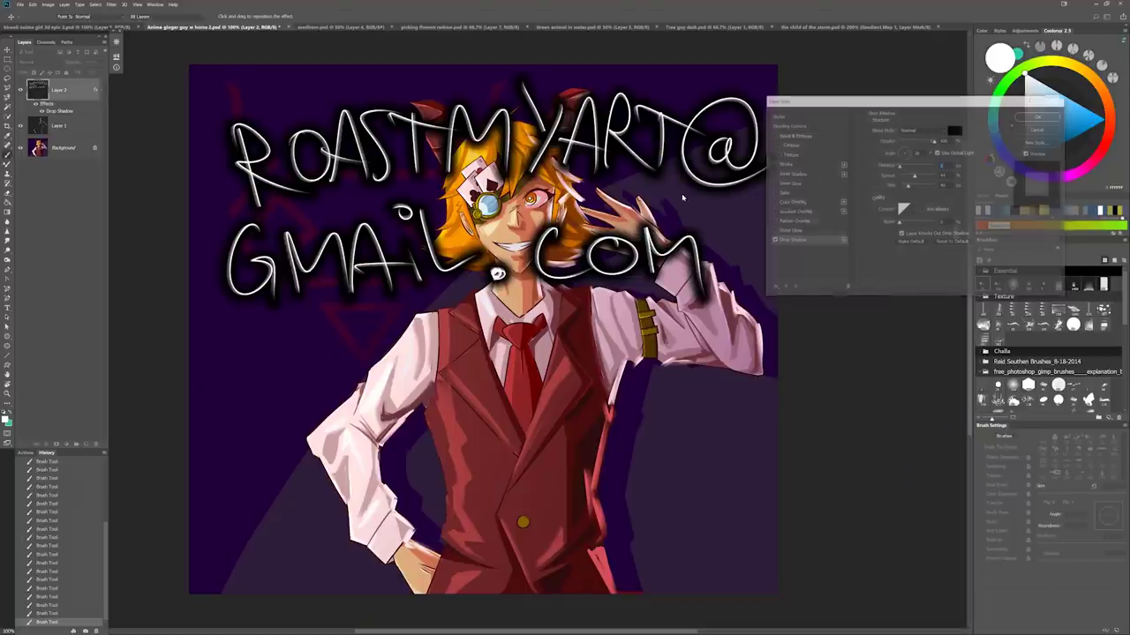
Give the lettering layer a black drop shadow and handwrite "20-30% chance to get in the show" beneath the address
key("Return")
mouse_move(682, 198)
left_mouse_down()
mouse_move(670, 192)
mouse_move(700, 188)
mouse_move(691, 183)
left_mouse_up()
key("b")
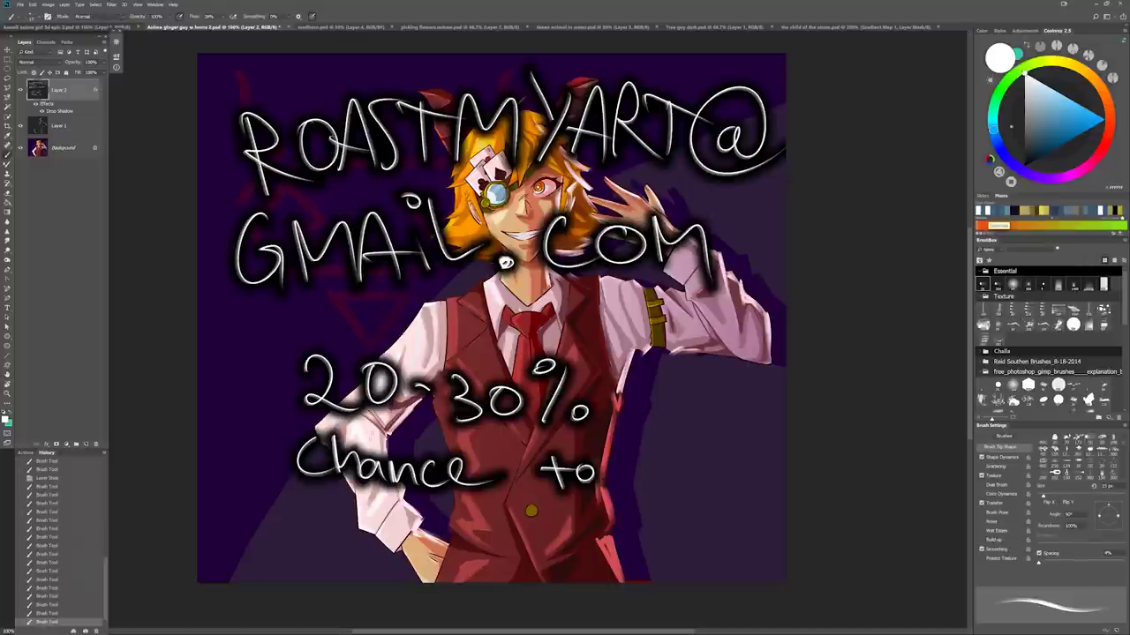
key("x")
mouse_move(309, 516)
left_mouse_down()
mouse_move(406, 527)
mouse_move(486, 547)
mouse_move(542, 532)
mouse_move(777, 529)
left_mouse_up()
left_click(568, 368, "alt")
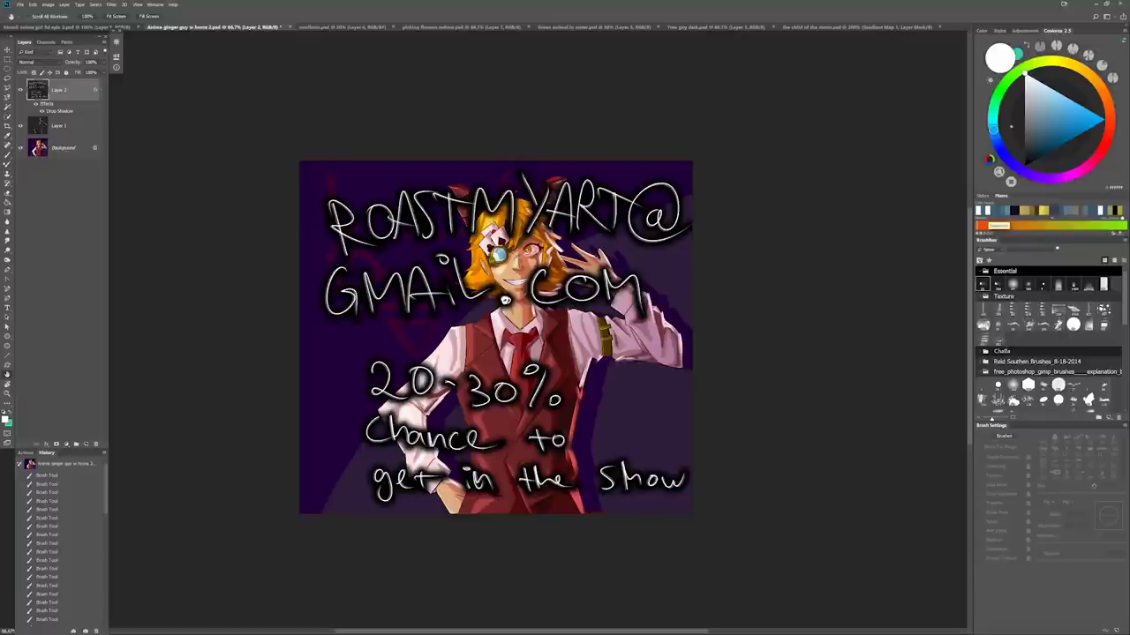
Go through the other open illustrations, including the pink-haired girl, and return to the storm-child painting
left_click_drag(598, 424, 612, 433)
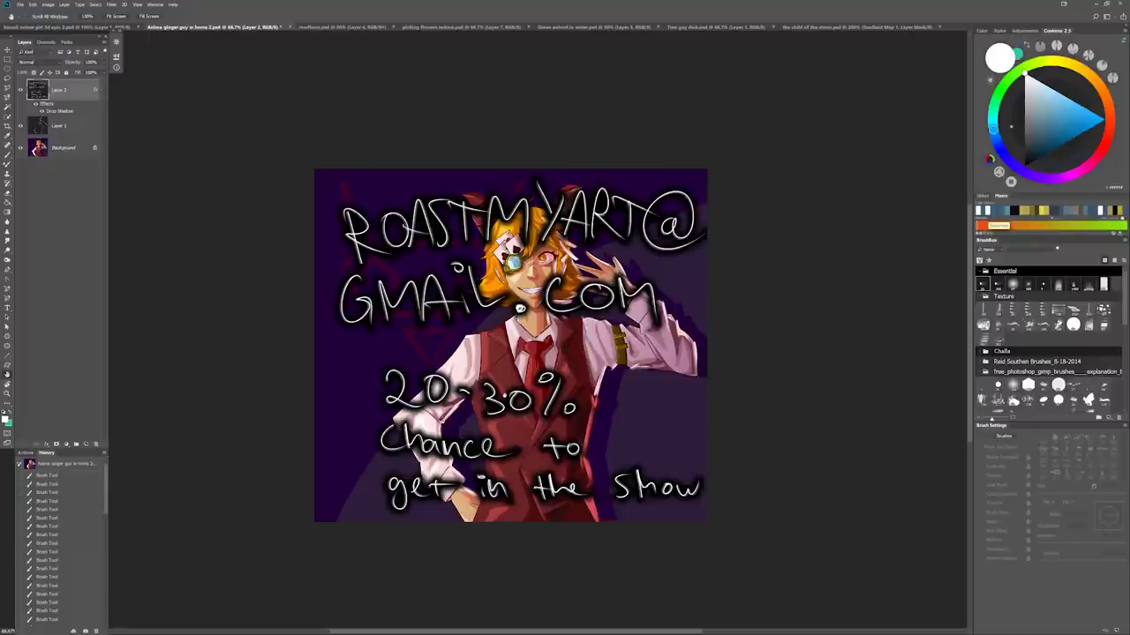
key("ctrl+Tab")
key("ctrl+Tab")
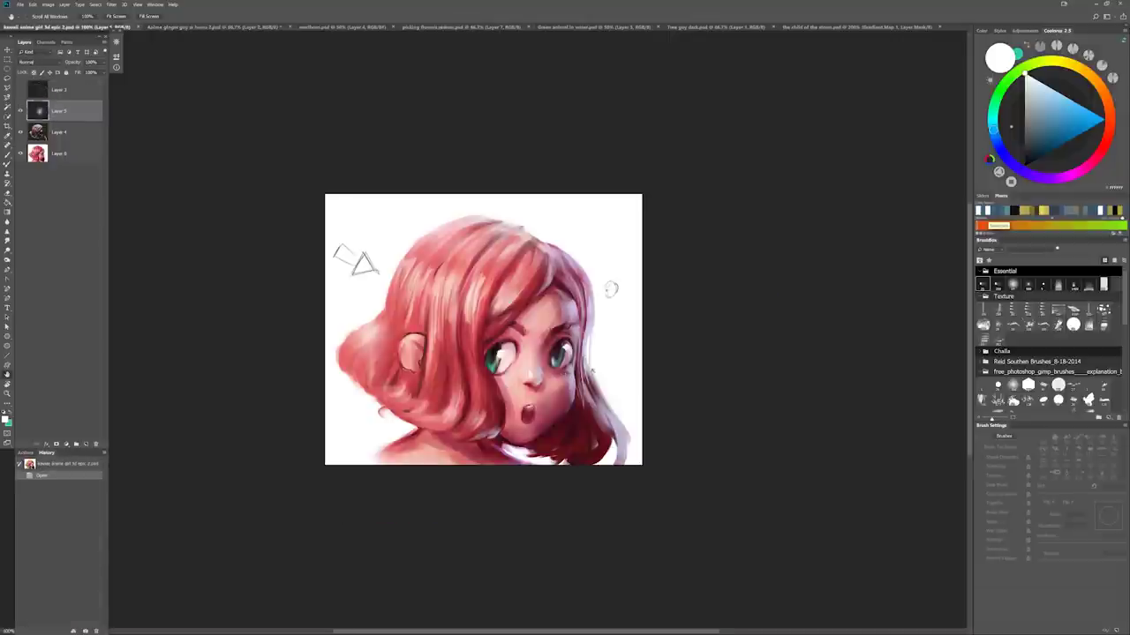
key("ctrl+Tab")
key("ctrl+Tab")
key("ctrl+Tab")
key("ctrl+Tab")
key("ctrl+Tab")
key("ctrl+Tab")
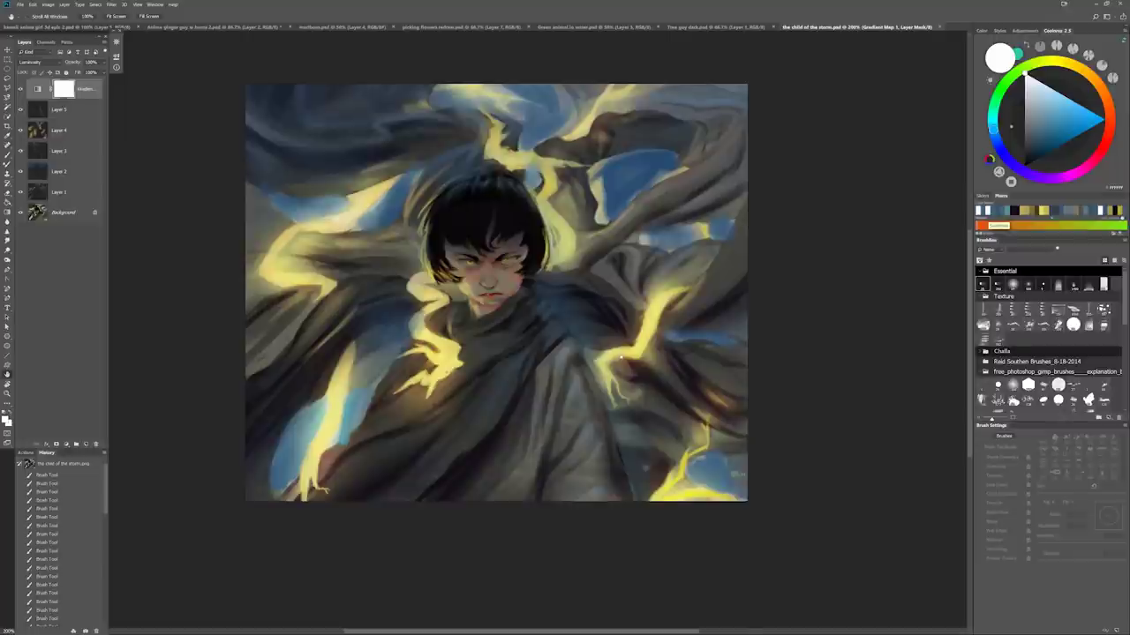